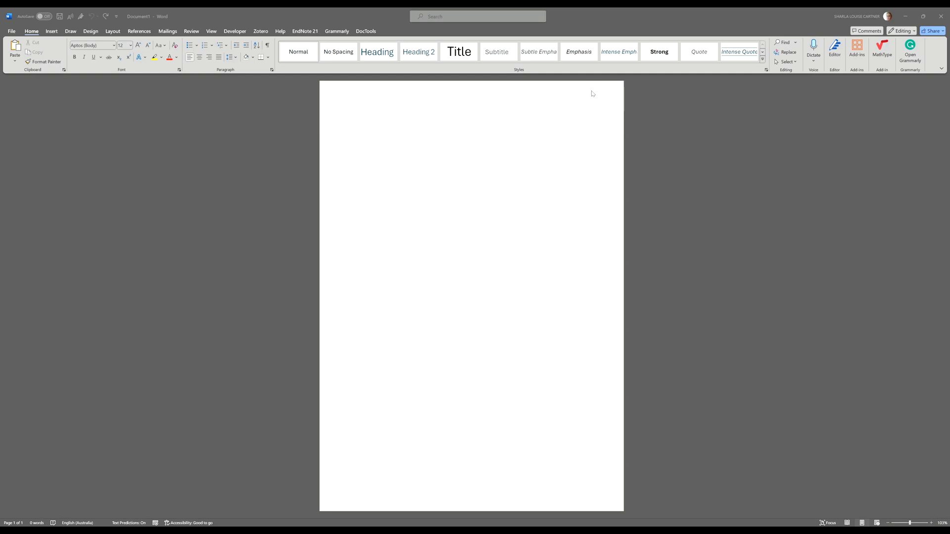
Add a Plain Number 3 page number to the top of the page and return to the document body.
double_click(460, 87)
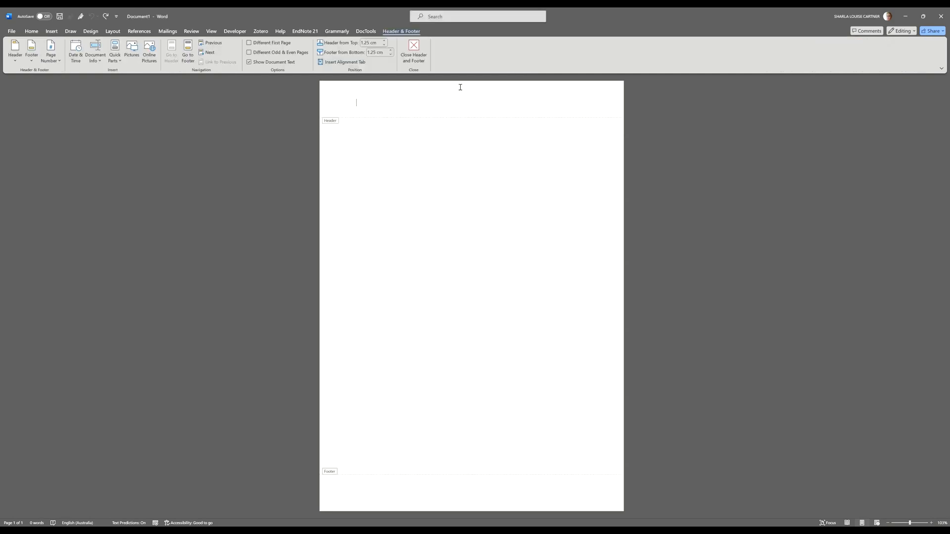
left_click(51, 57)
mouse_move(56, 73)
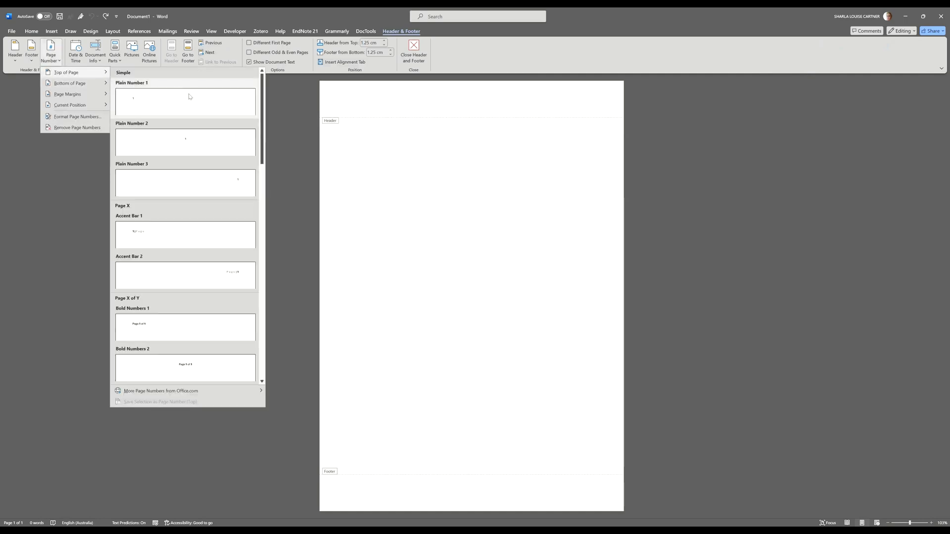
left_click(201, 183)
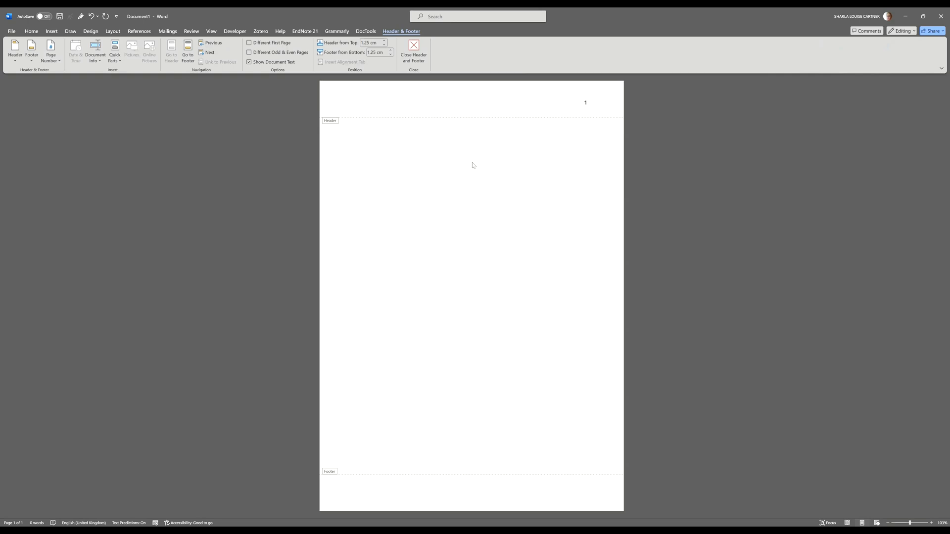
double_click(462, 139)
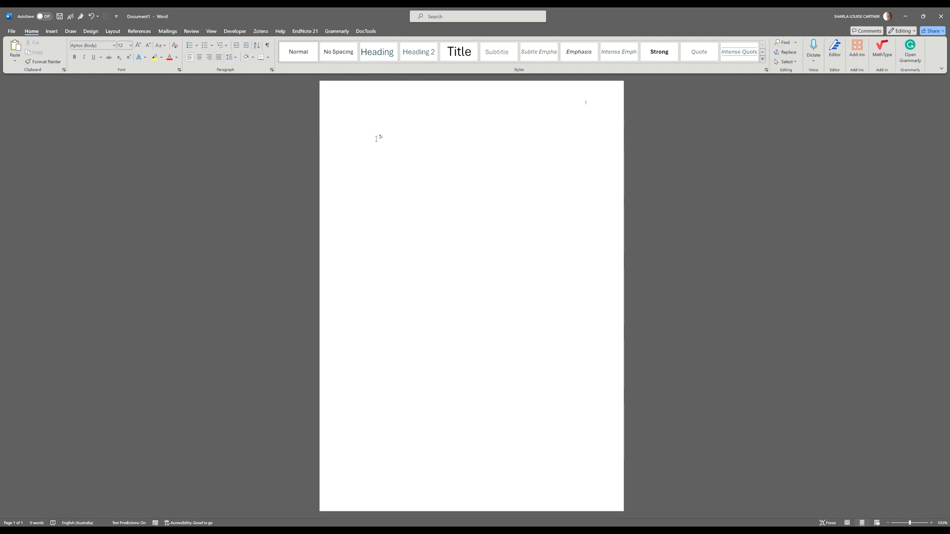
Set the paragraph's spacing after to 0 pt and its line spacing to Double.
right_click(356, 121)
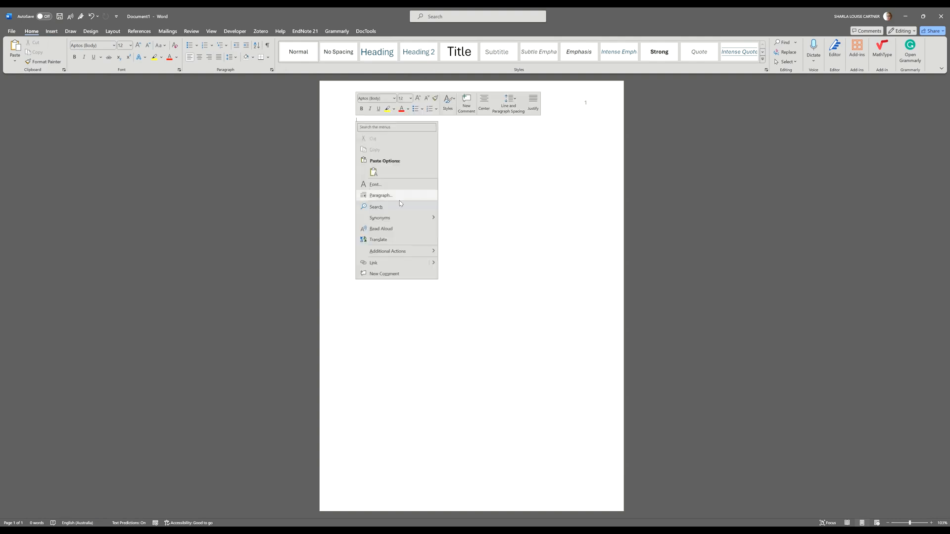
left_click(401, 196)
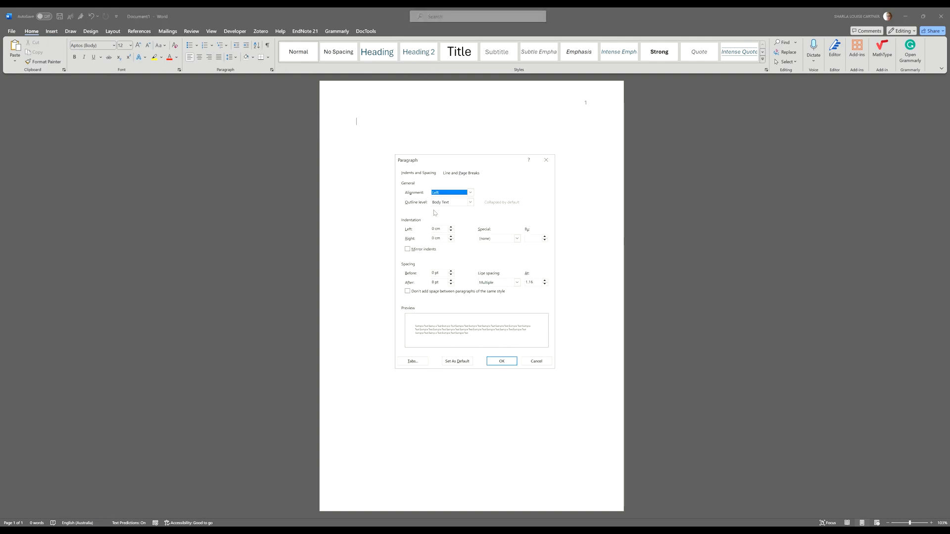
left_click(451, 284)
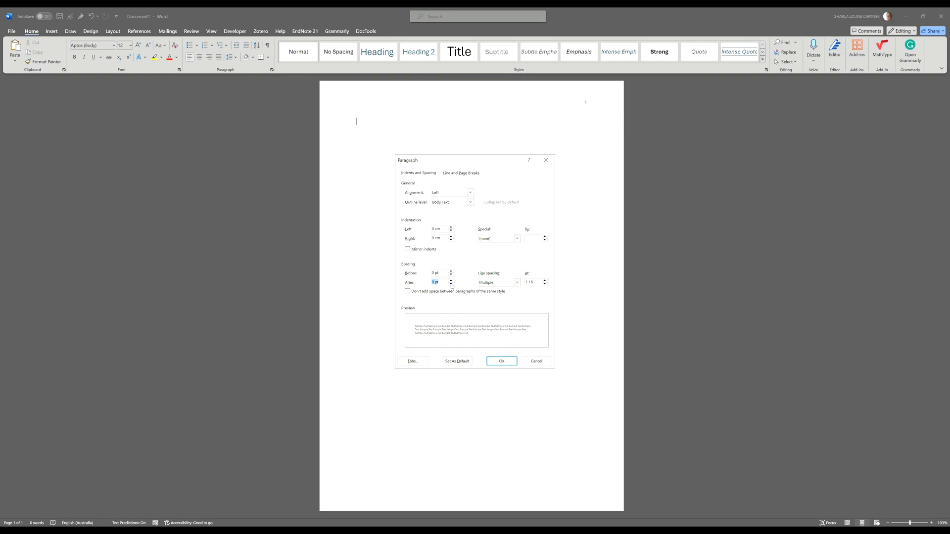
left_click(505, 282)
left_click(504, 300)
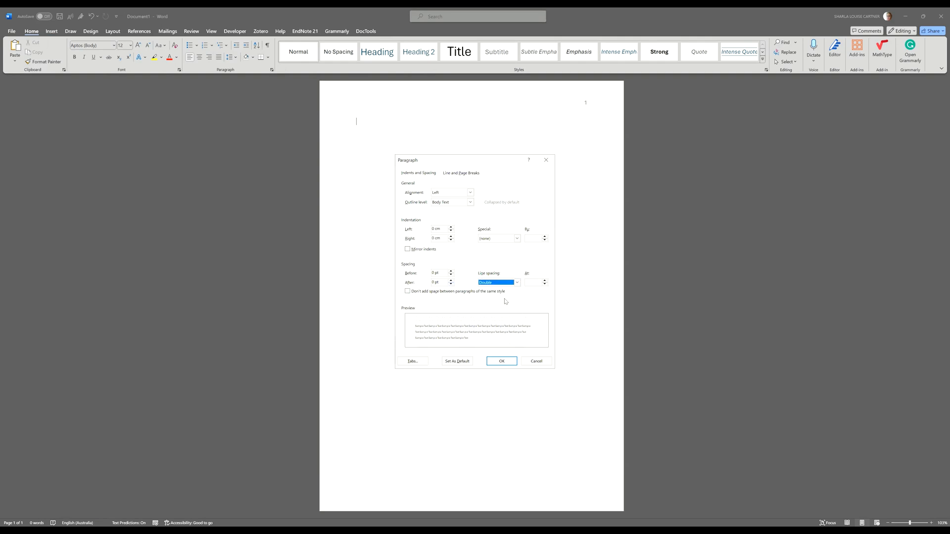
left_click(502, 362)
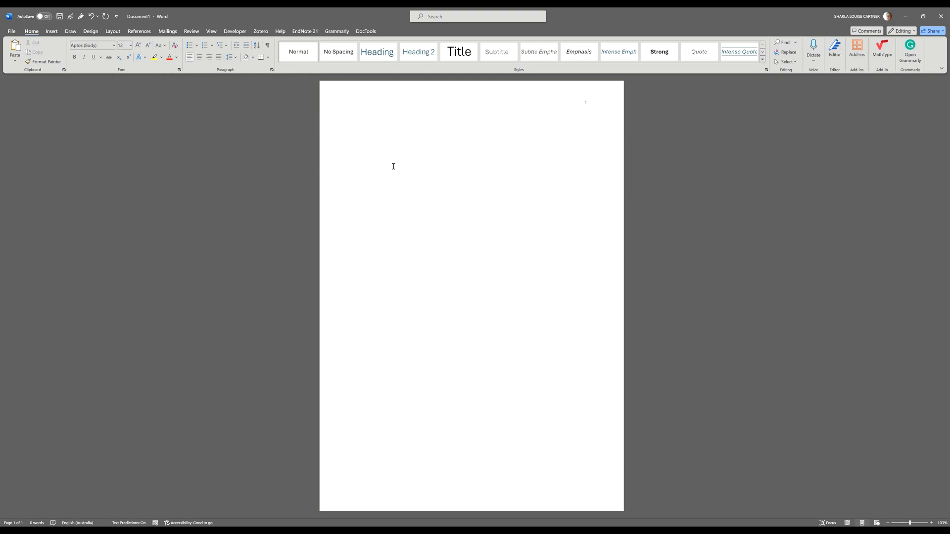
Add a centred, bold "Title" line in the upper half of the first page, with bold off for the following text.
left_click(200, 58)
left_click(77, 58)
type("Title")
left_click(74, 57)
Below the title, add the centred lines "Student Name", "University" and "Unit Number and Unit Name".
type("Stud")
type("ent Name ")
type("Univers")
key("Tab")
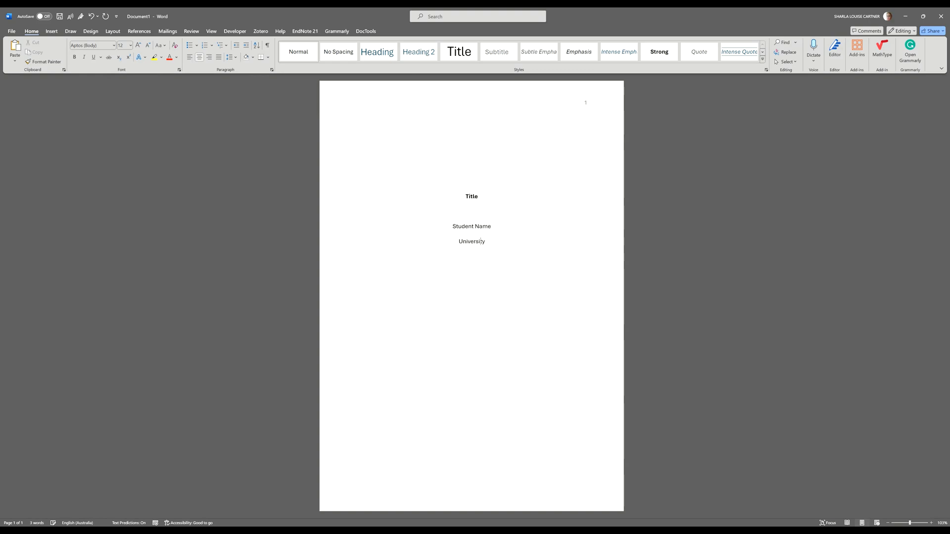
type("Unit Number and Unit Name")
key("Return")
Add the line "OLA or Tutor Name" beneath the unit line on the title page.
type("OIa")
key("BackSpace")
type("A")
key("BackSpace")
key("BackSpace")
type("LA or")
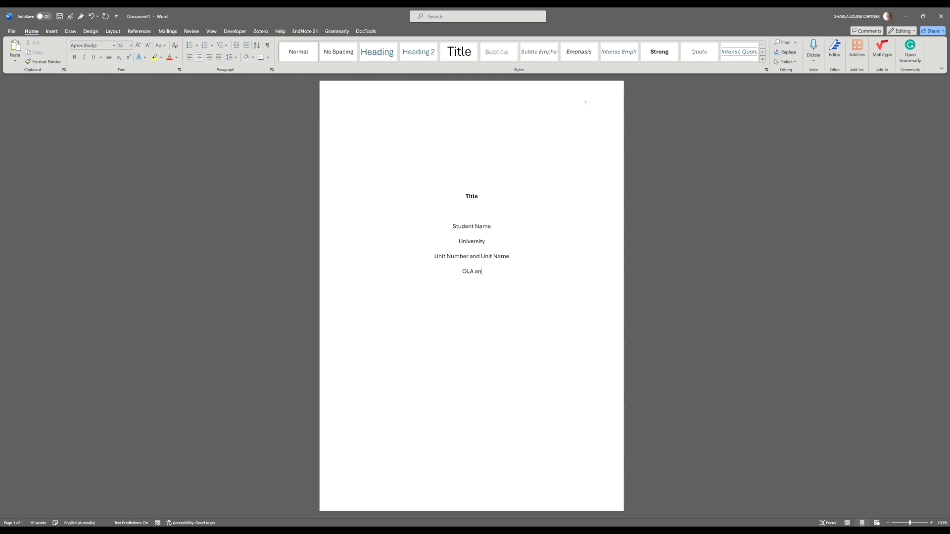
type(" Tuto")
type("r Name ")
Complete the title page with the lines "Due Date of Assignment" and "Word Count: 1000".
type("Due ")
type("Date")
type(" of A")
type("ssignment")
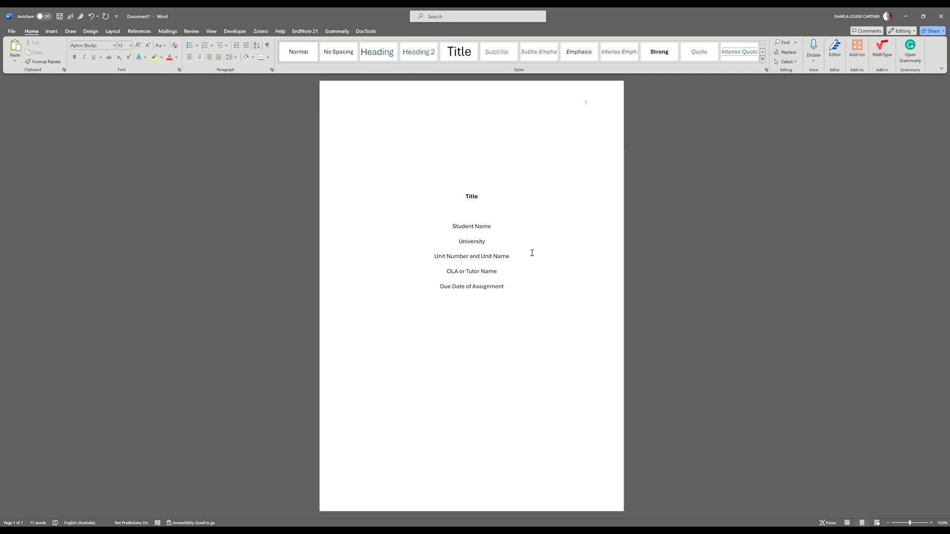
key("Return")
type("Word Count")
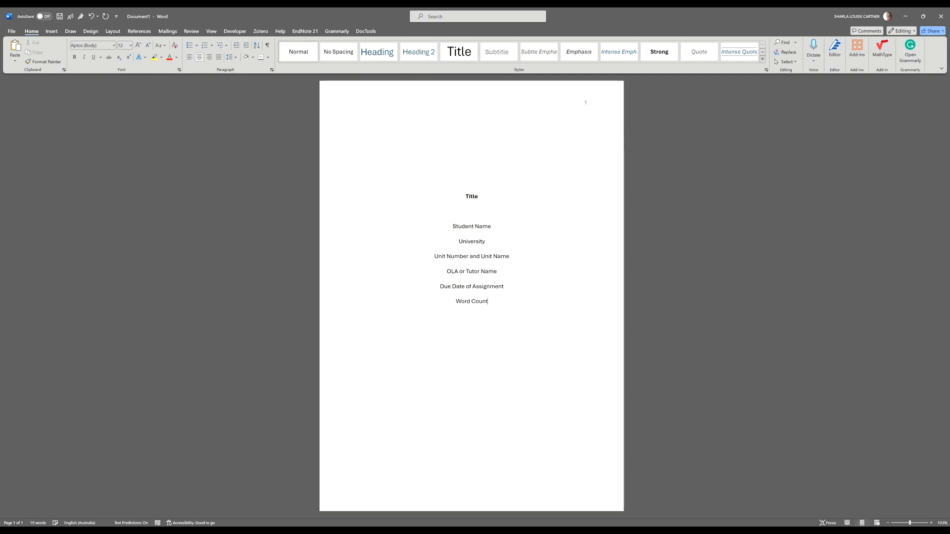
type(": 1000")
key("Return")
Insert a Next Page section break after the word count line.
left_click(112, 32)
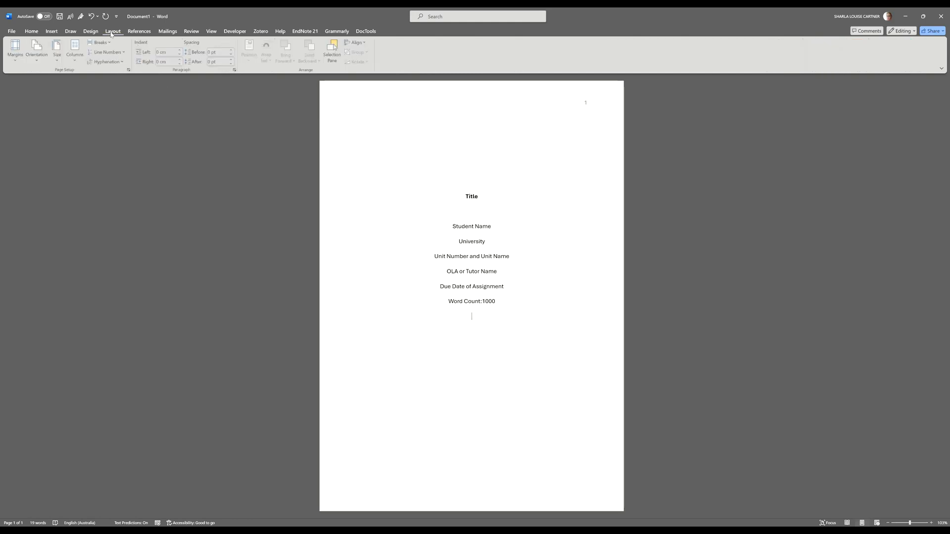
left_click(109, 44)
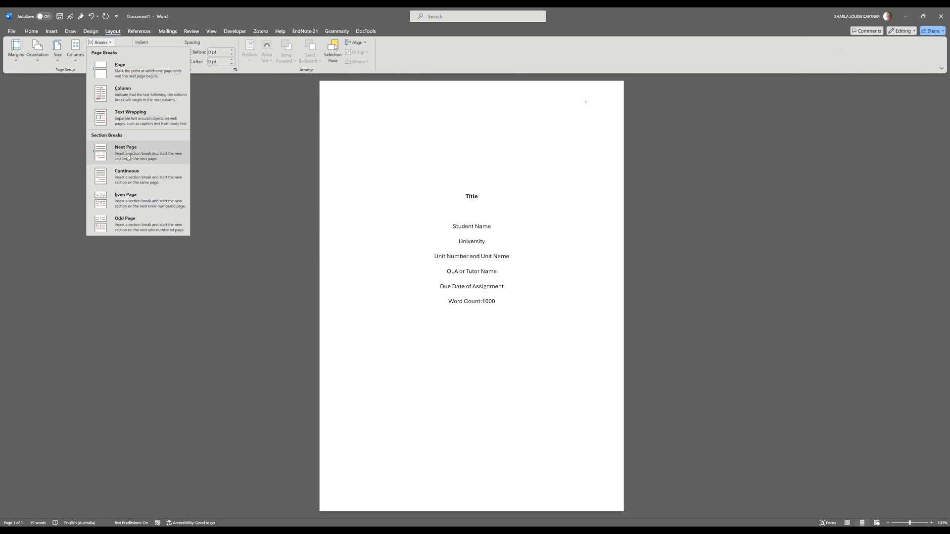
left_click(131, 157)
scroll(565, 292, "down", 3)
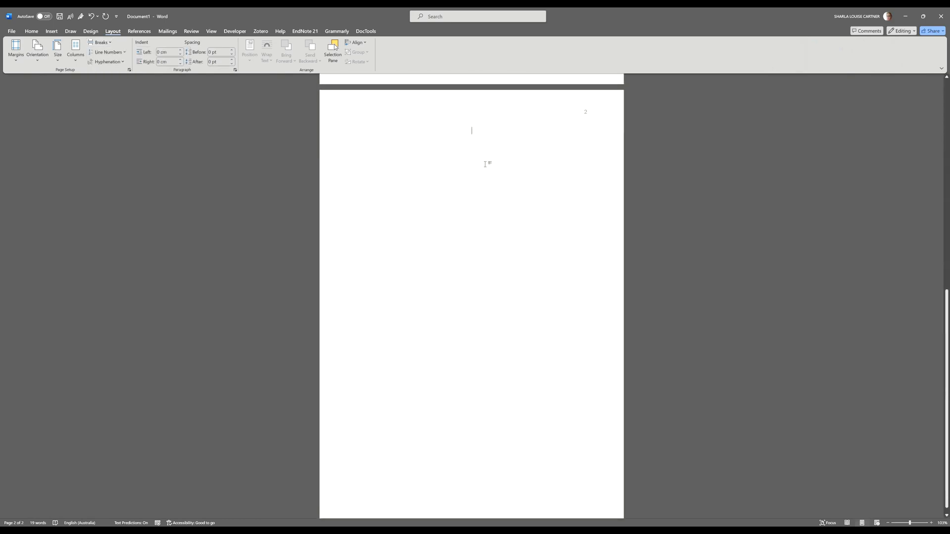
Add a centred "Title" heading at the start of the second page and make it bold.
double_click(490, 129)
type("Title")
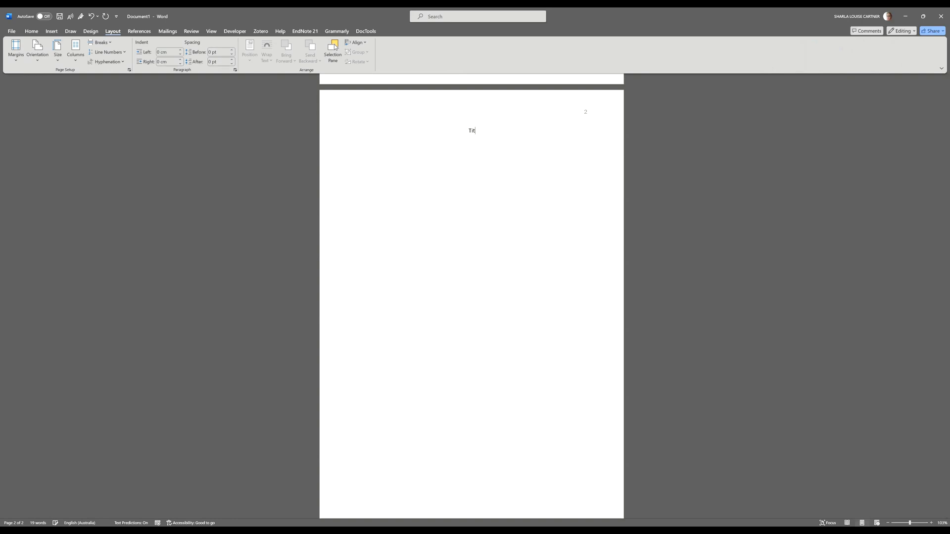
double_click(468, 132)
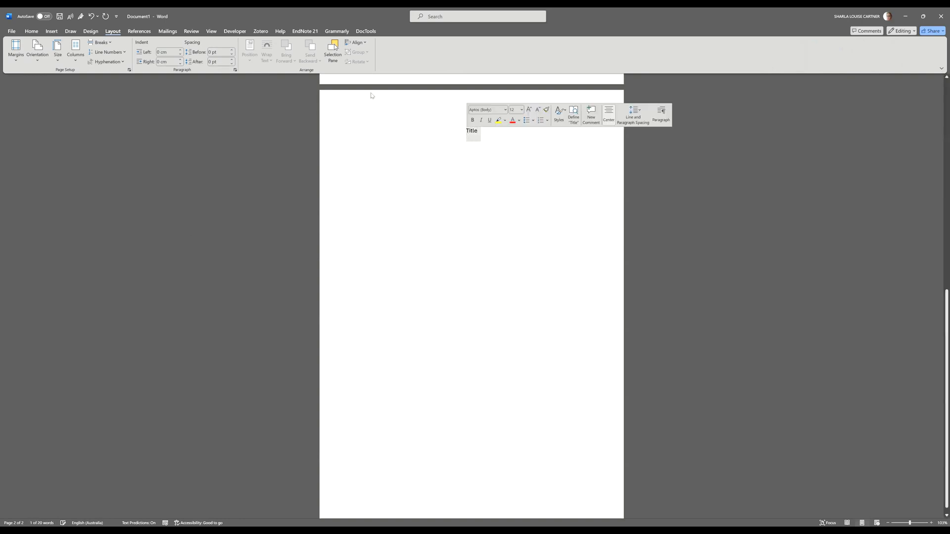
left_click(30, 32)
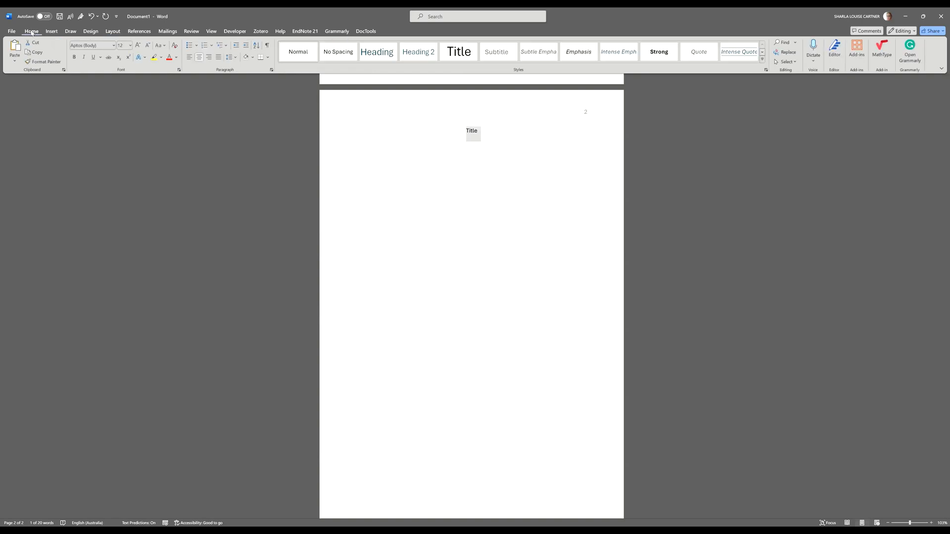
left_click(74, 57)
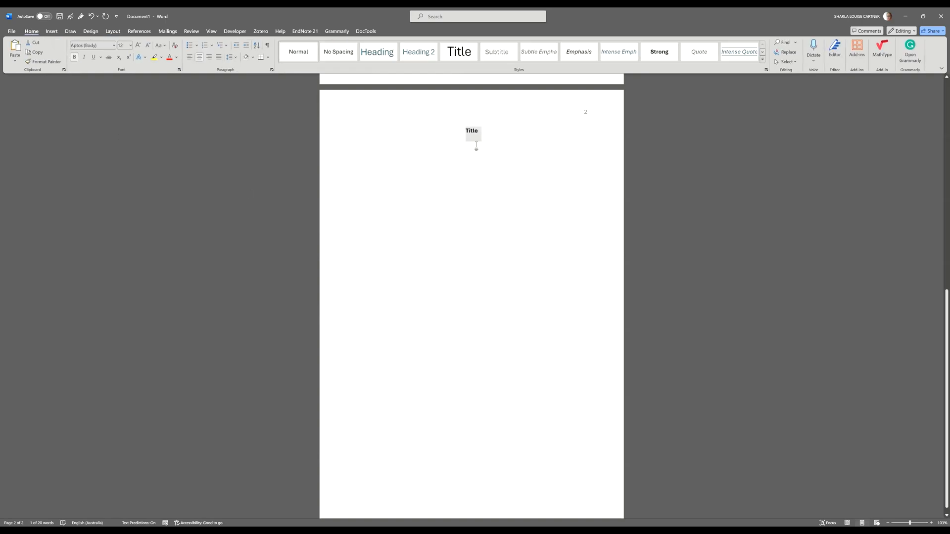
left_click(483, 136)
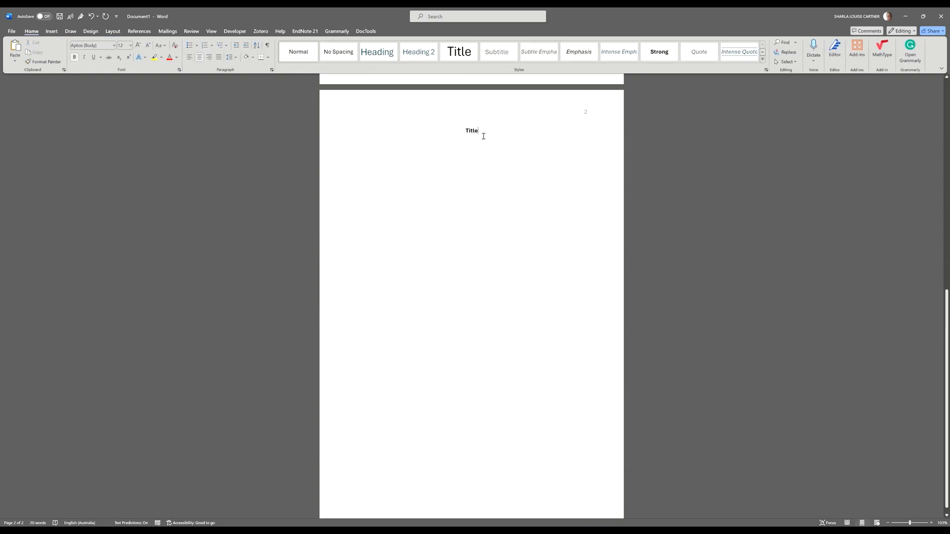
Start a left-aligned paragraph below the second-page heading with a first line indent of 1.27 cm.
key("Return")
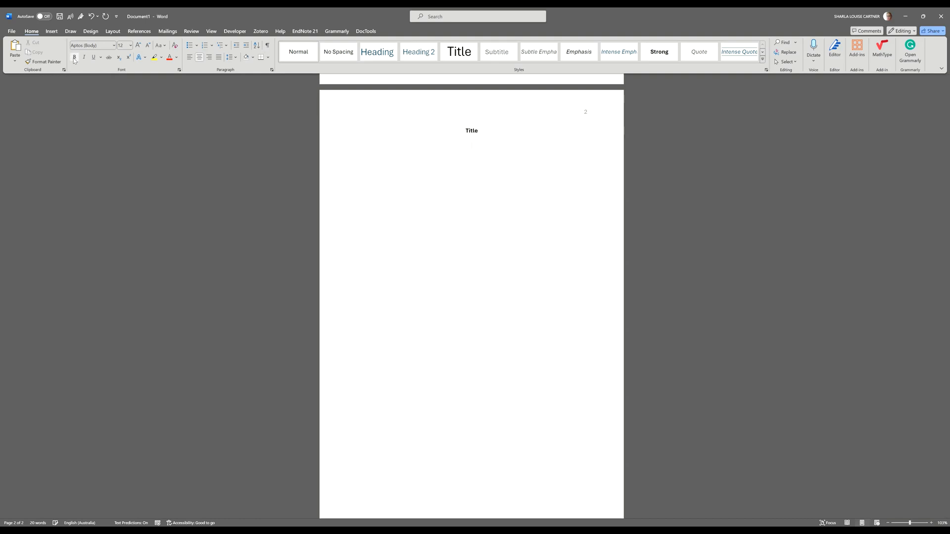
left_click(189, 57)
right_click(358, 146)
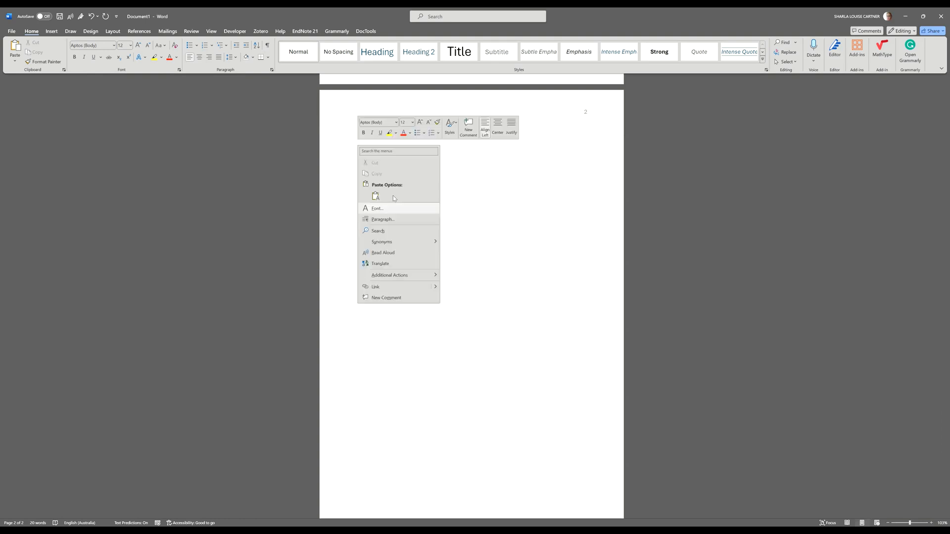
left_click(406, 218)
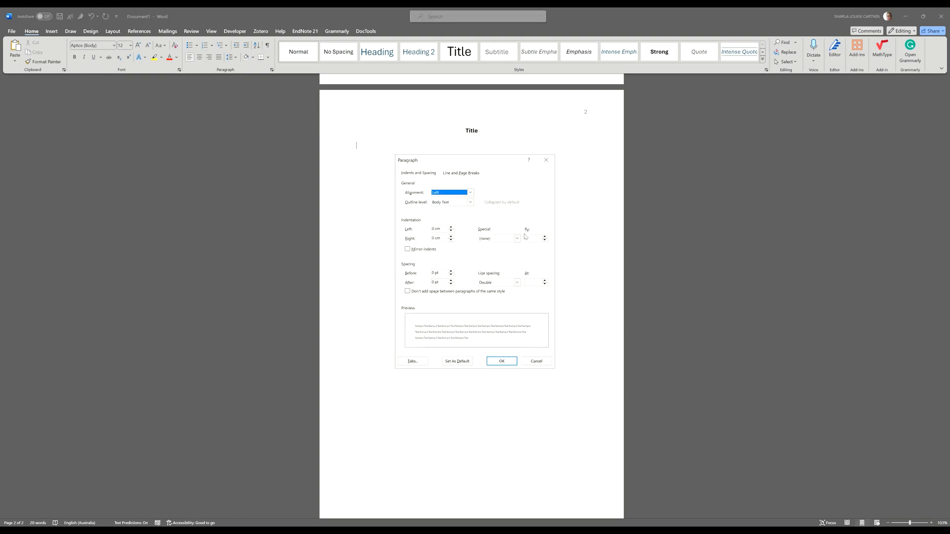
left_click(517, 239)
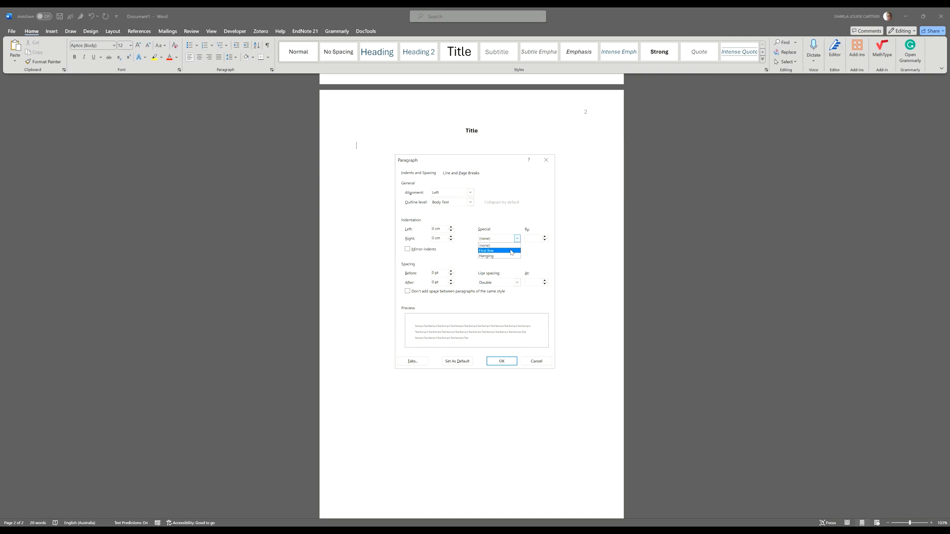
left_click(511, 251)
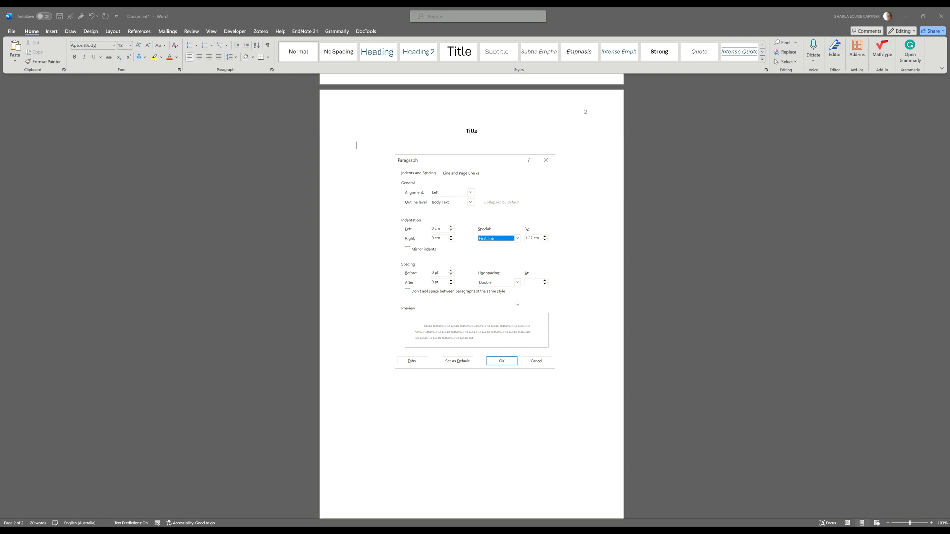
left_click(503, 362)
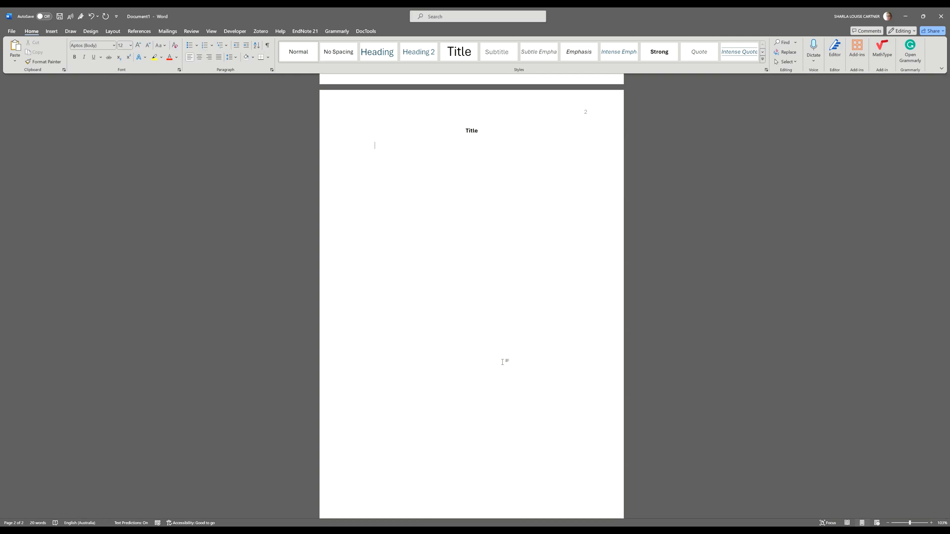
Begin the indented paragraph with "Hallucinations and delusions are the two main transdiagnostic constructs".
type("Hallci")
type("ati")
key("BackSpace")
key("BackSpace")
key("BackSpace")
key("BackSpace")
key("BackSpace")
key("BackSpace")
type("ucinations and delusions are the two main transdia")
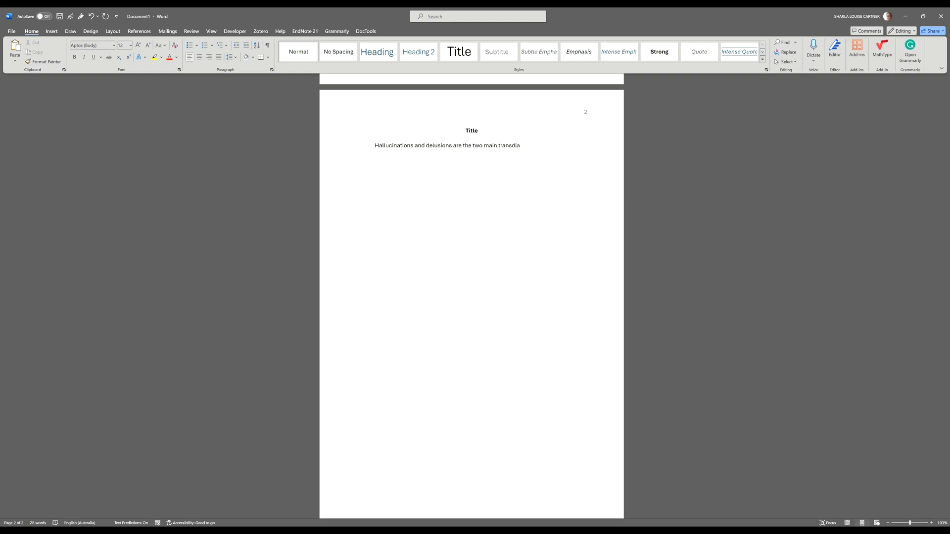
type("gn")
type("ostic ")
type("constructs")
Continue the sentence with "mostly found in positive psychosis symptoms".
type(" mostly")
type(" found")
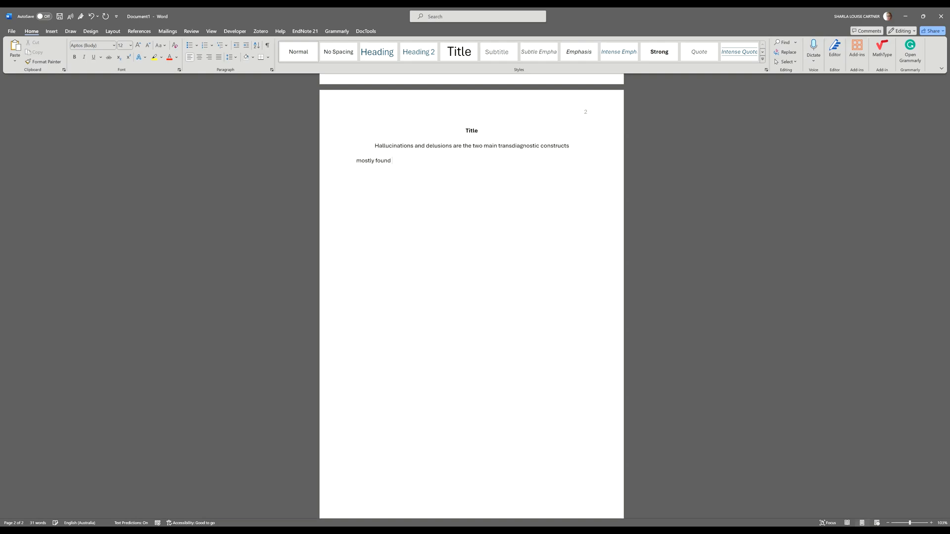
type("in positive")
type(" sy")
key("BackSpace")
key("BackSpace")
type("psychosis symptoms")
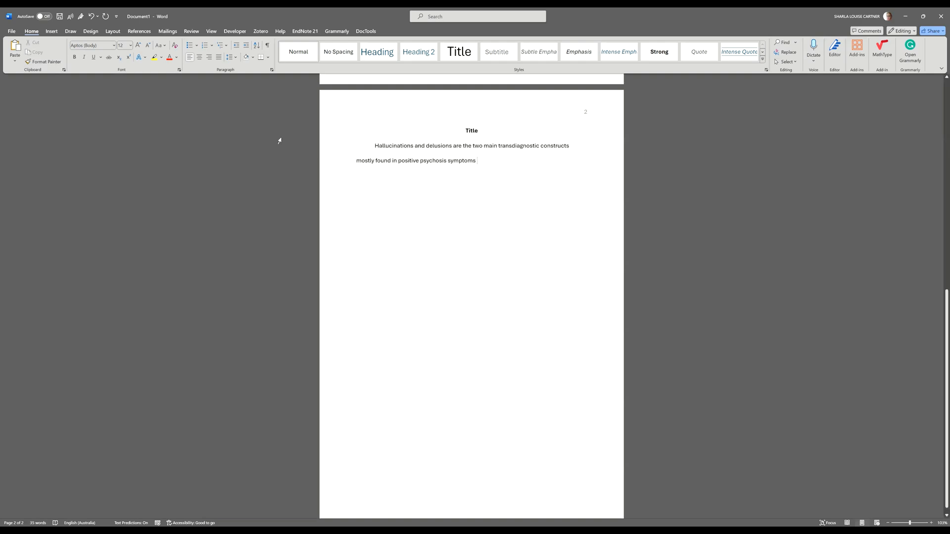
Insert an EndNote citation for the 2018 article "Delusional Themes Across Affective and Non-Affective Psychoses" after "positive psychosis symptoms".
left_click(58, 34)
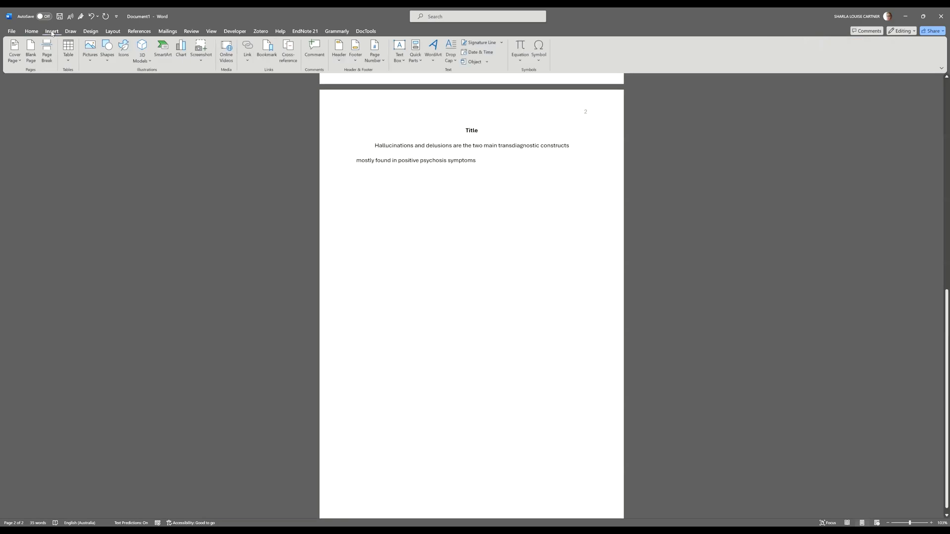
left_click(306, 31)
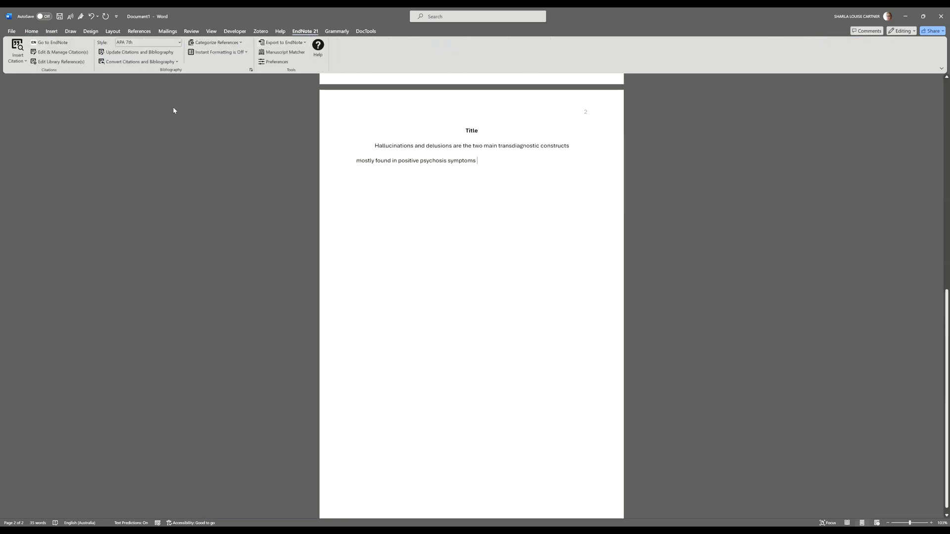
left_click(16, 61)
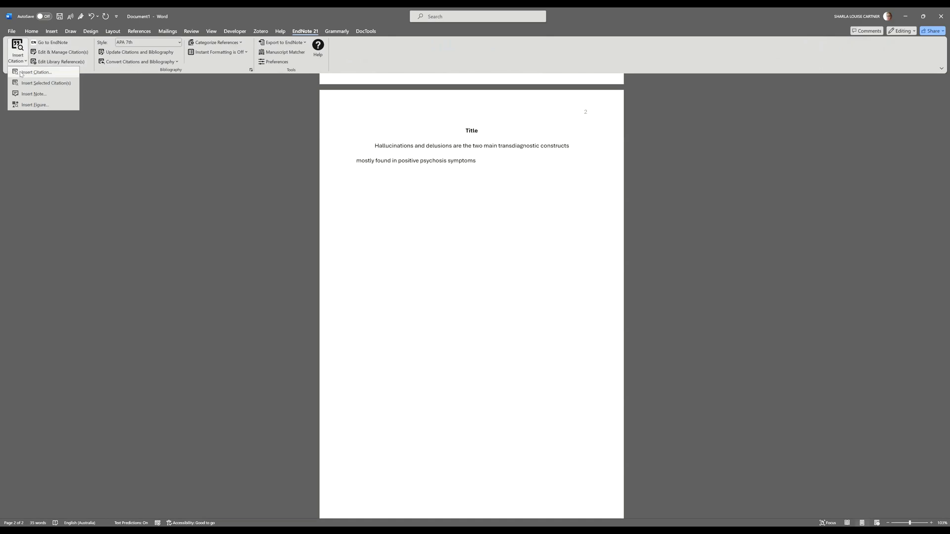
left_click(20, 71)
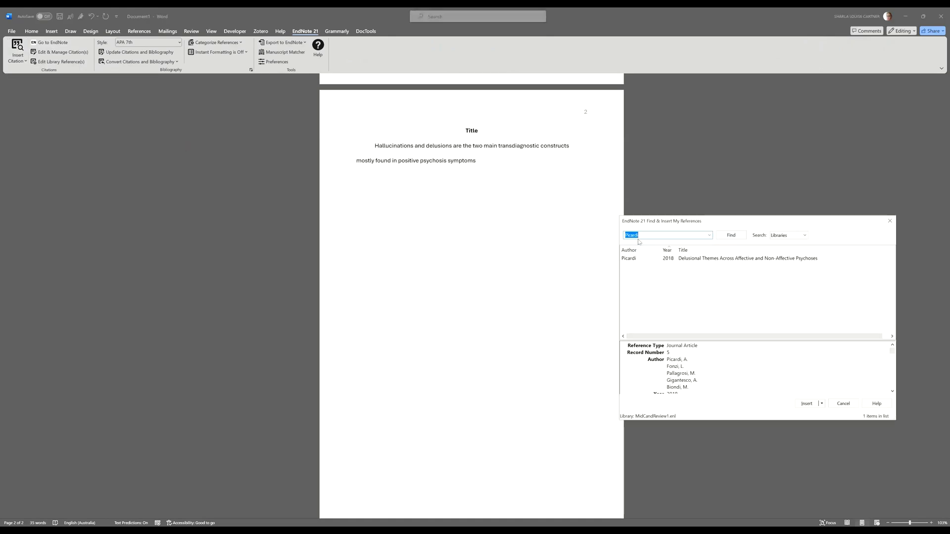
left_click(648, 260)
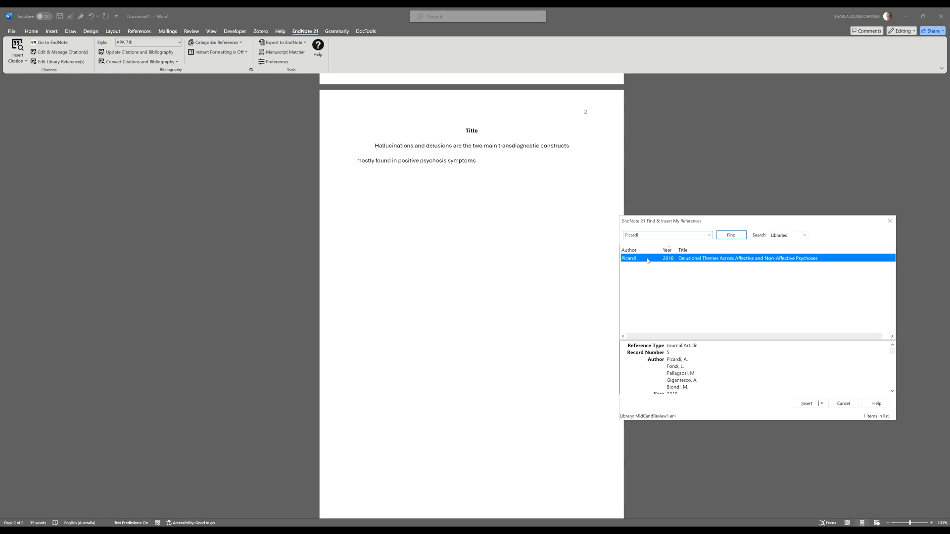
left_click(805, 405)
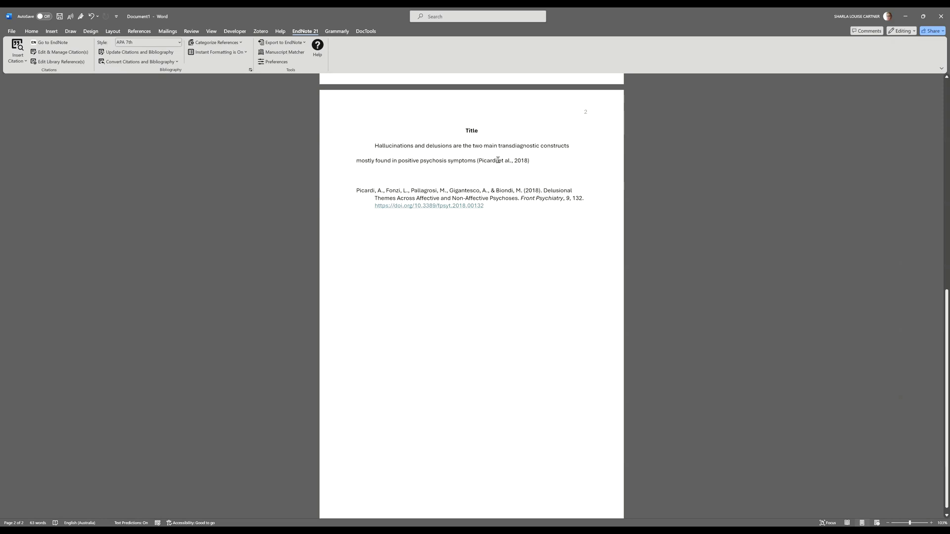
Add the 2016 article "Hallucinations: A Systematic Review of Points of Similarity and Difference" to the same citation and end the sentence with a full stop.
left_click(528, 159)
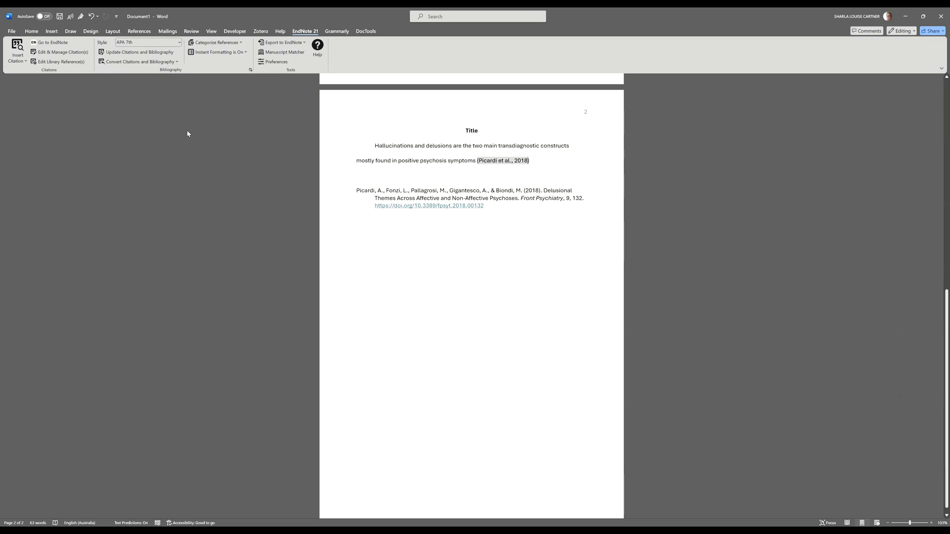
left_click(20, 60)
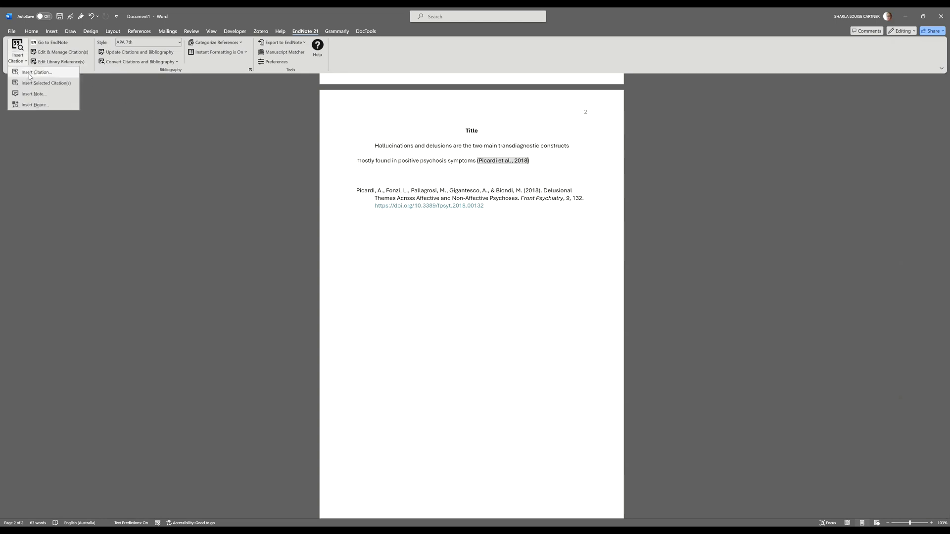
left_click(31, 73)
type("Waters")
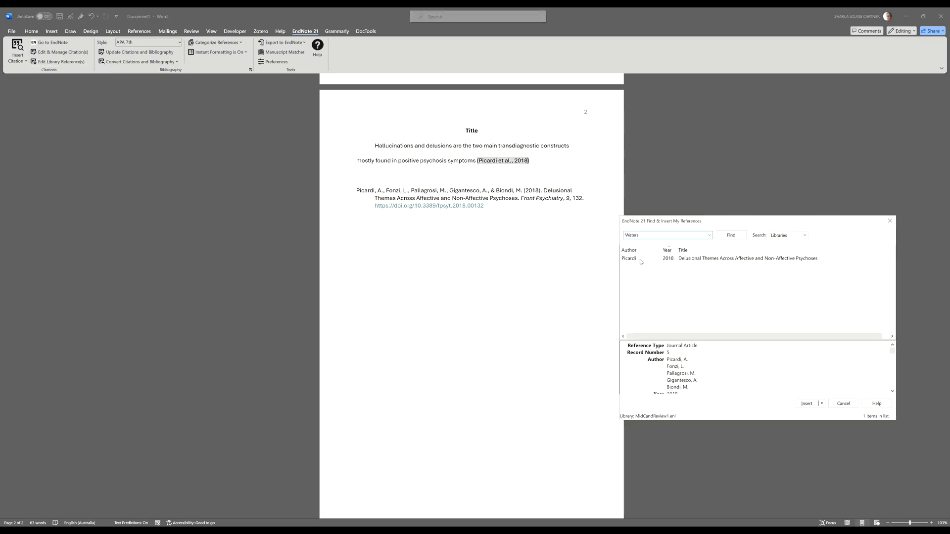
left_click(732, 238)
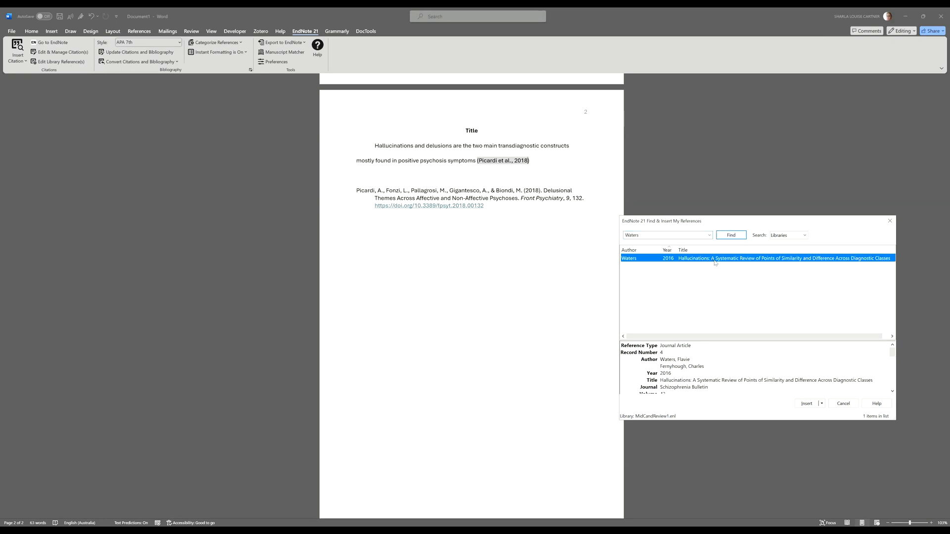
left_click(807, 404)
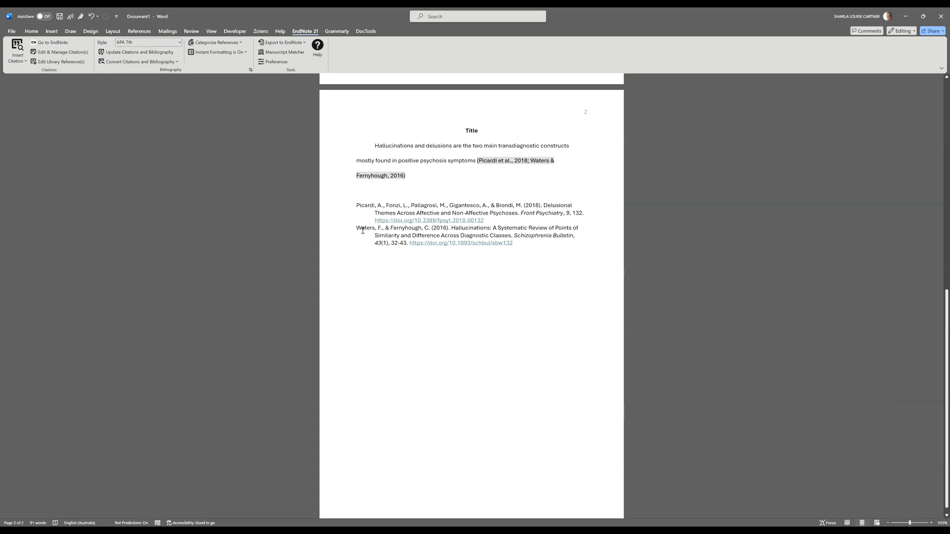
left_click(415, 173)
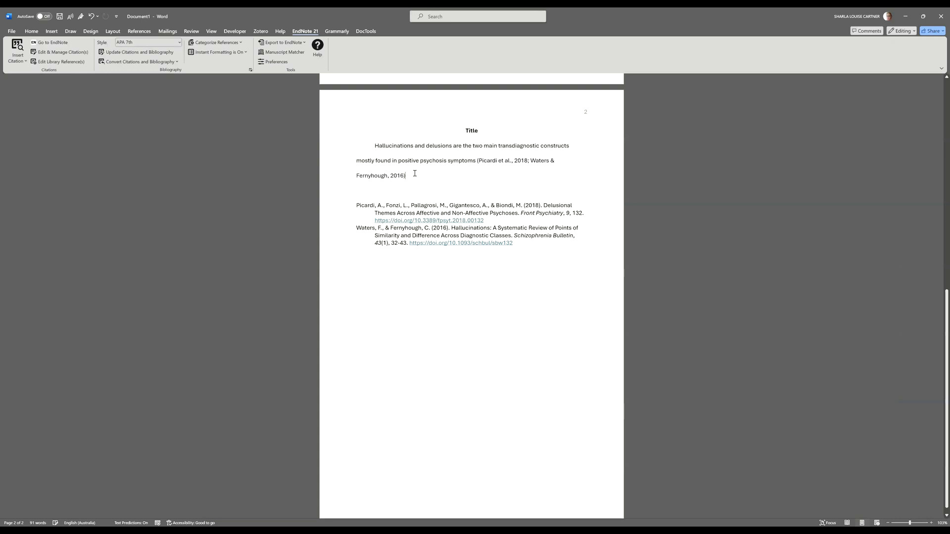
type(".")
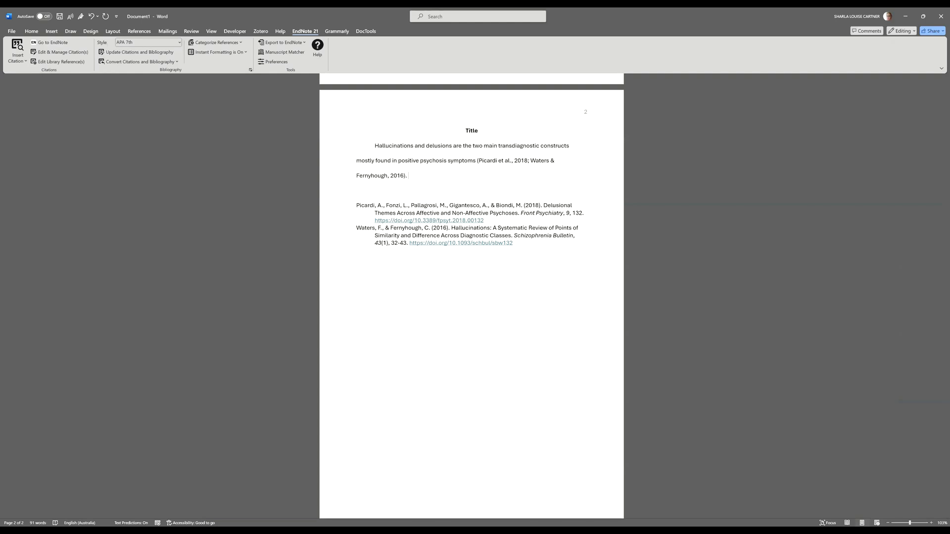
Insert an EndNote citation for the 1988 book "Sensory deception: A scientific analysis of hallucination" at the start of the next sentence.
left_click(18, 60)
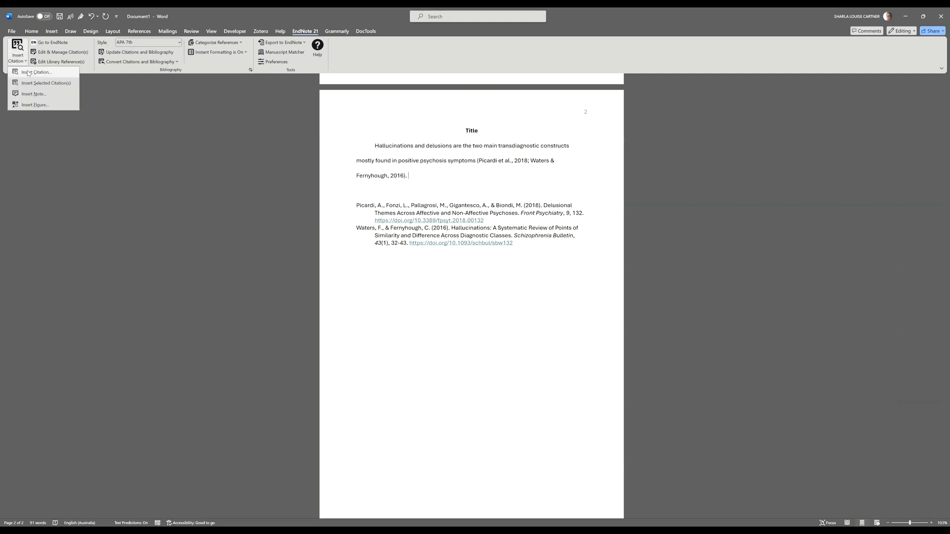
left_click(29, 73)
type("Slade")
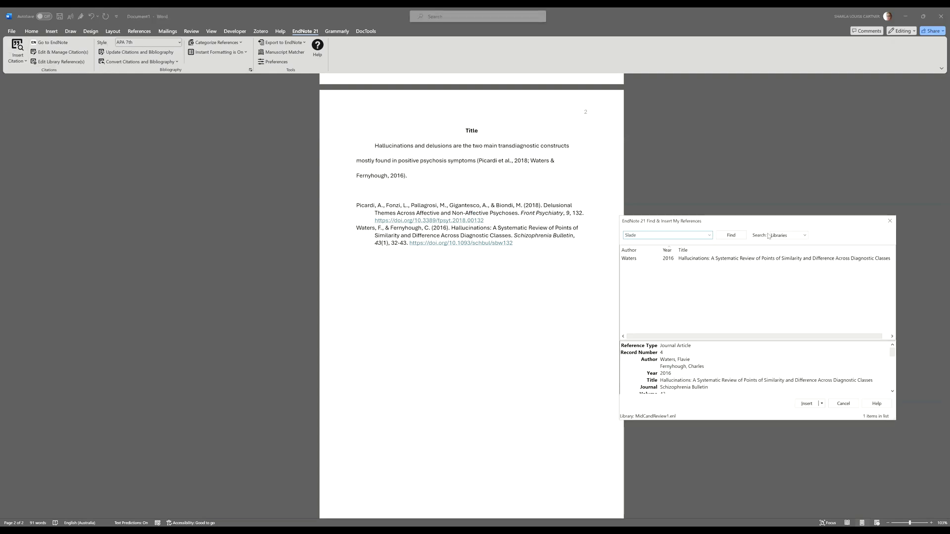
left_click(731, 235)
left_click(680, 282)
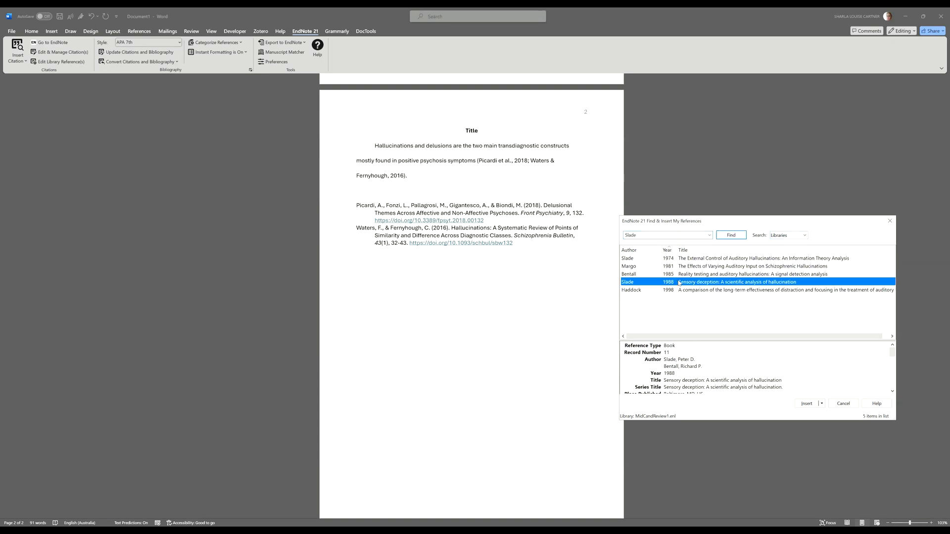
left_click(807, 404)
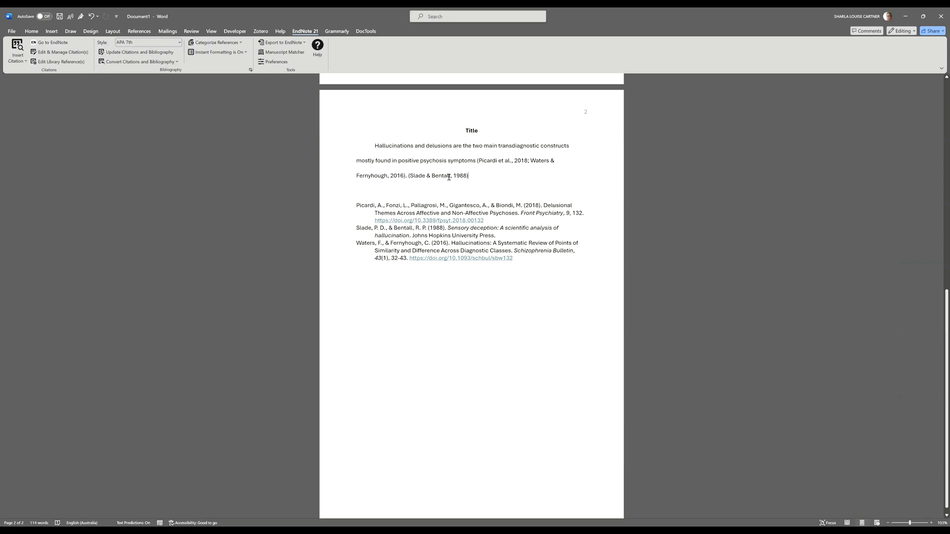
Change the 1988 in-text citation to the Author (Year) display format.
left_click(439, 175)
right_click(439, 175)
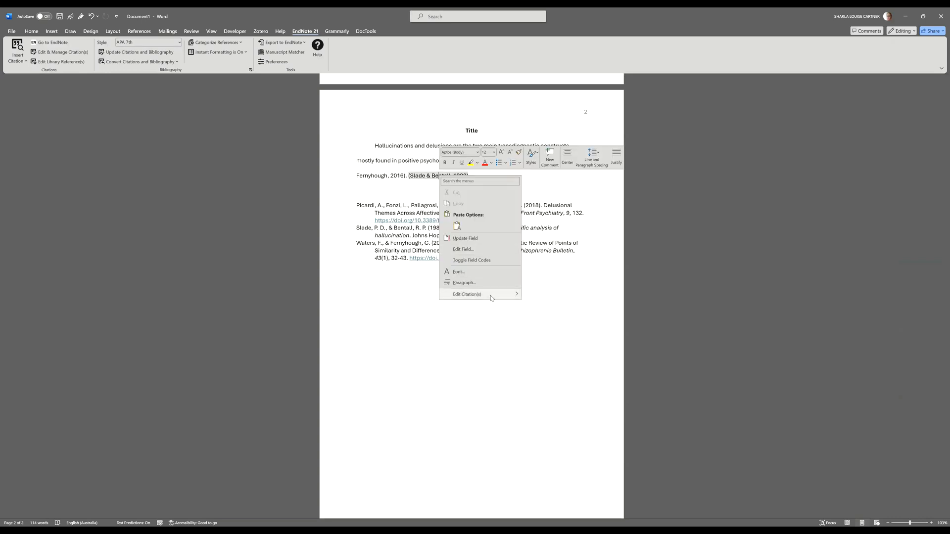
mouse_move(491, 297)
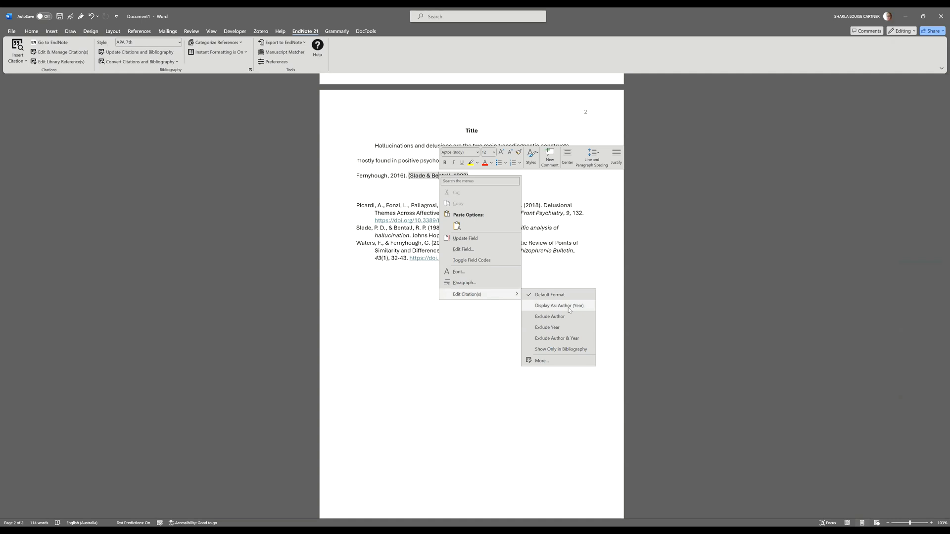
left_click(567, 307)
Continue the sentence after the 1988 citation with "define hallucinations as...." and start a new paragraph.
left_click(480, 177)
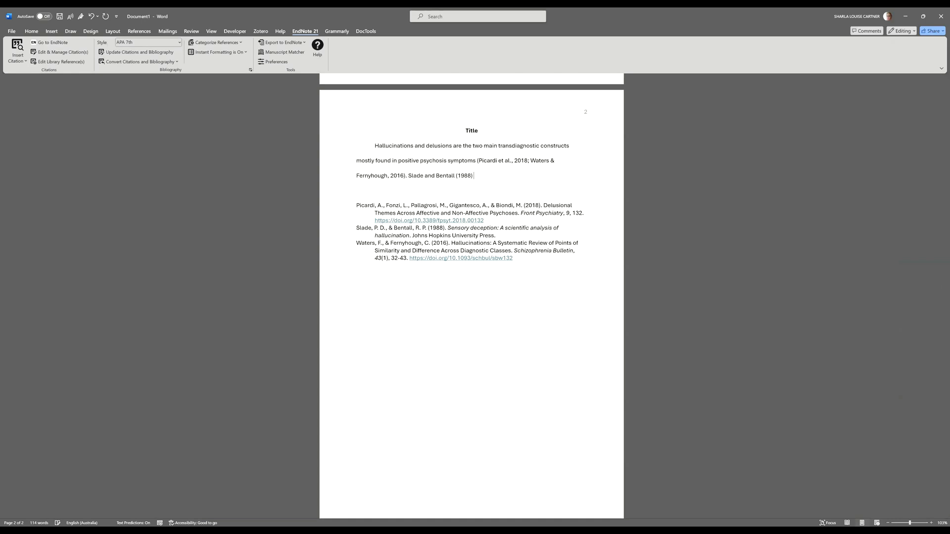
type("define hallucinations as....")
key("Return")
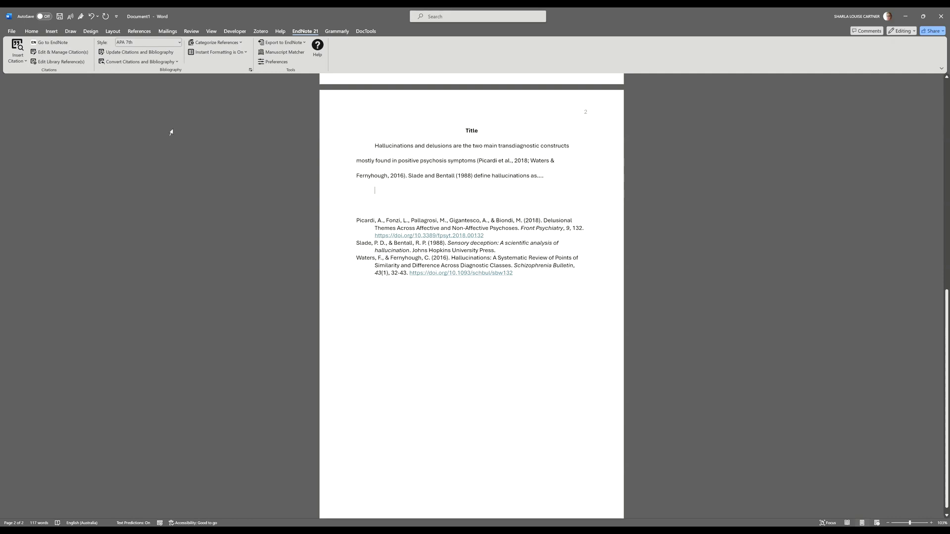
Format the new empty paragraph as centred and bold, with its special indentation set to none.
left_click(31, 31)
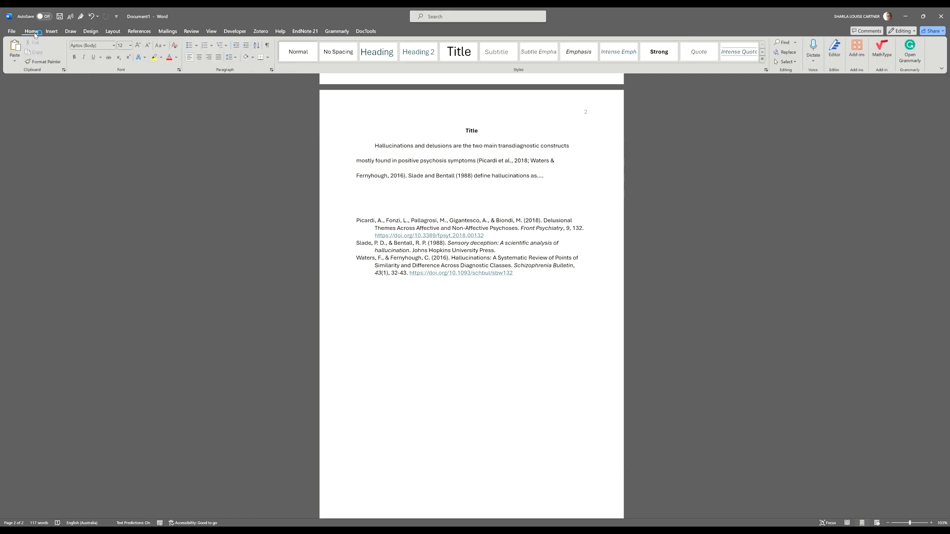
left_click(201, 58)
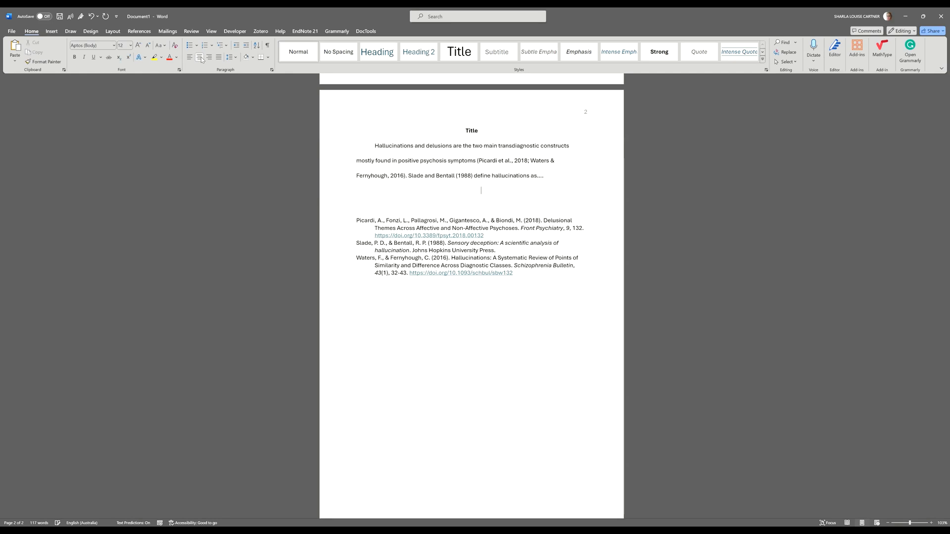
left_click(73, 57)
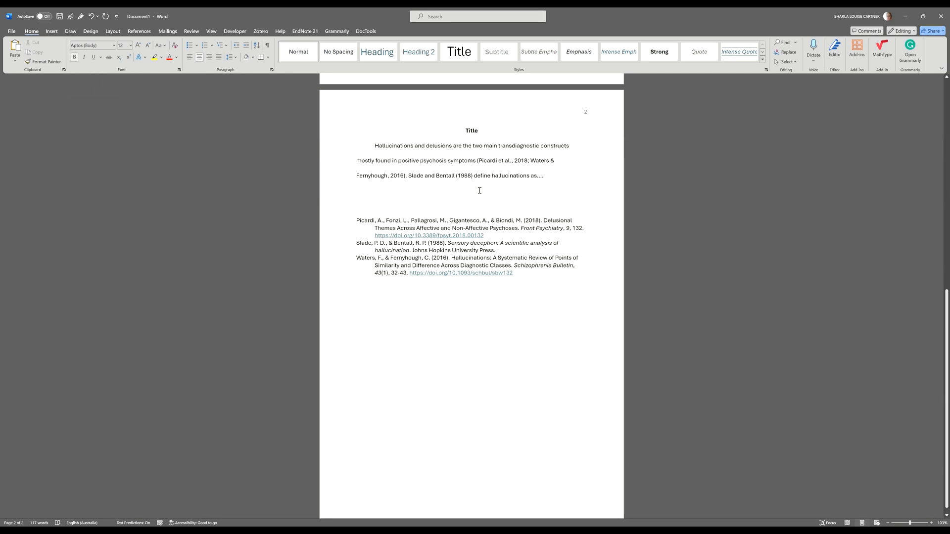
right_click(479, 191)
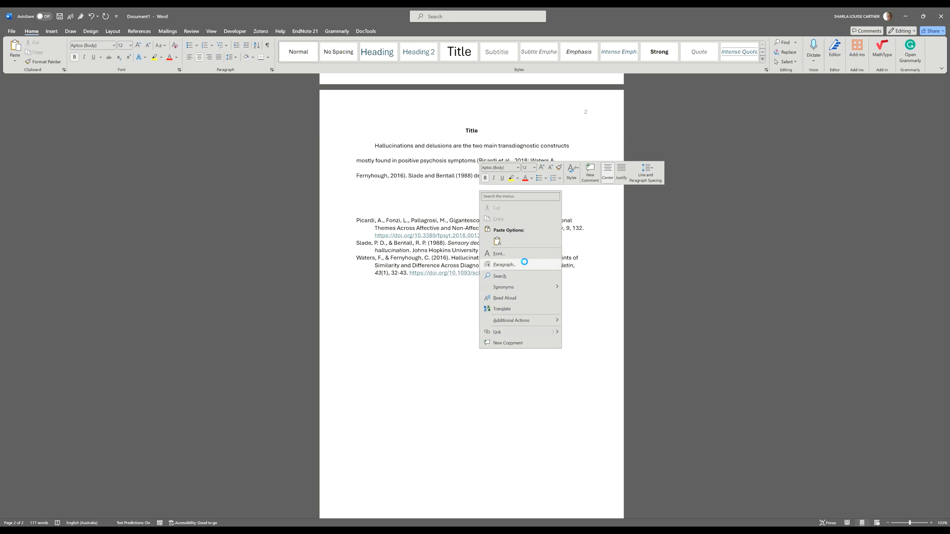
left_click(526, 266)
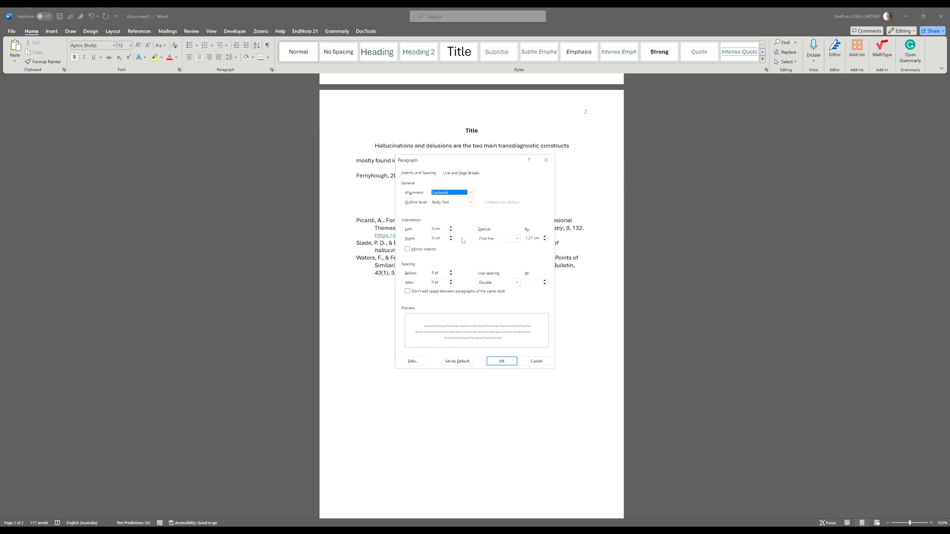
left_click(517, 239)
left_click(492, 245)
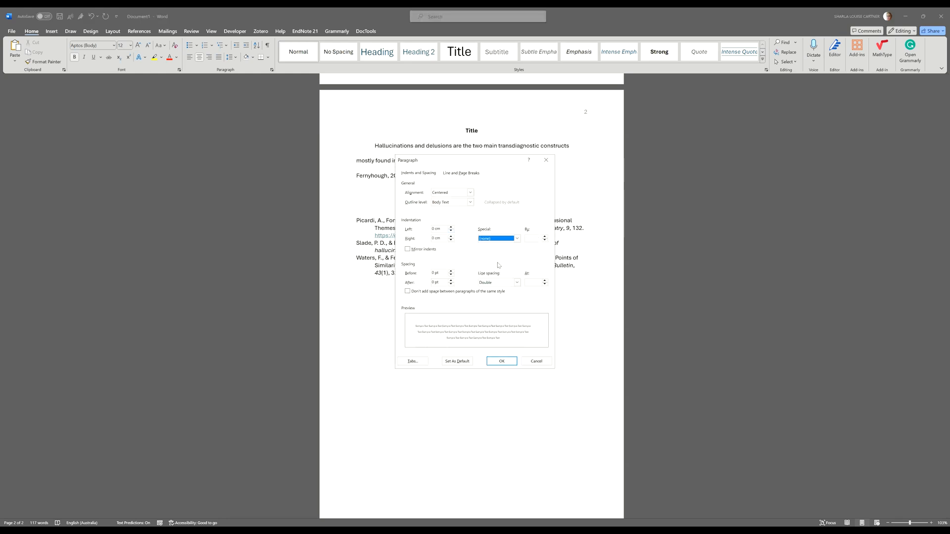
left_click(502, 362)
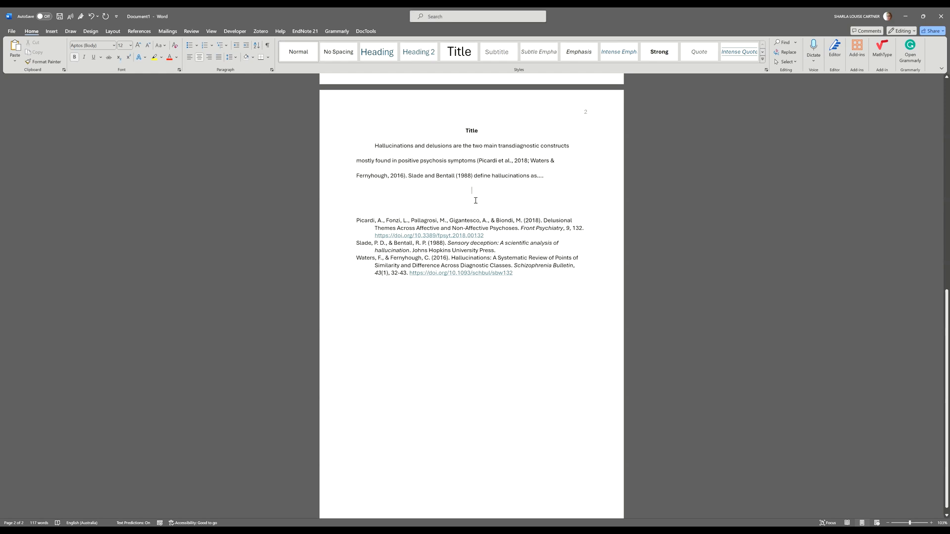
Enter the heading "Method" on the centred line and start a left-aligned line below it.
type("Me")
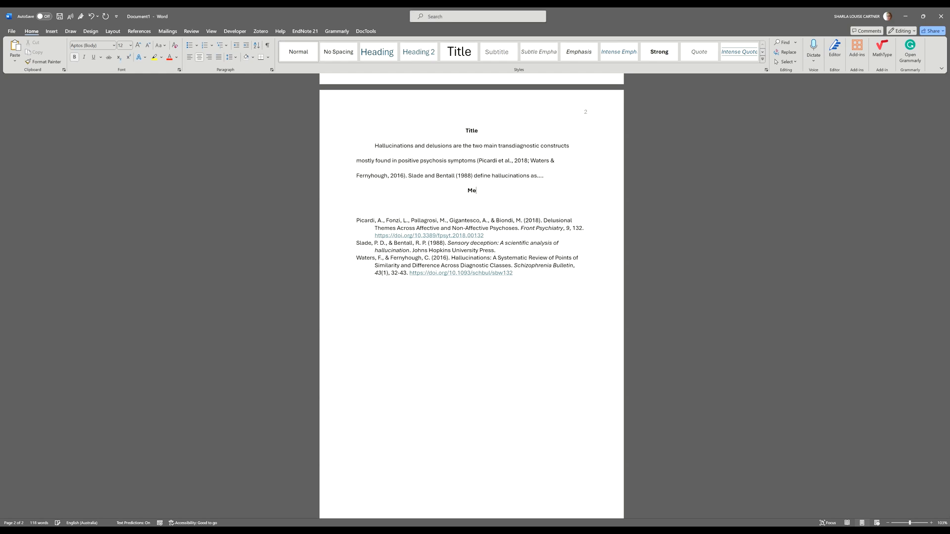
type("thod")
key("Return")
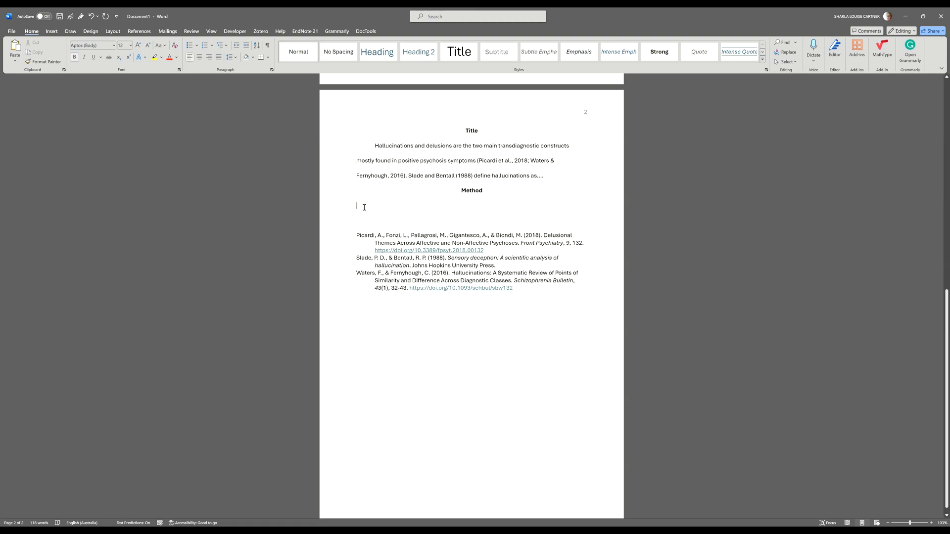
Add the bold left-aligned subheadings "Participants" and "Measures" on separate lines below the Method heading.
type("Partici")
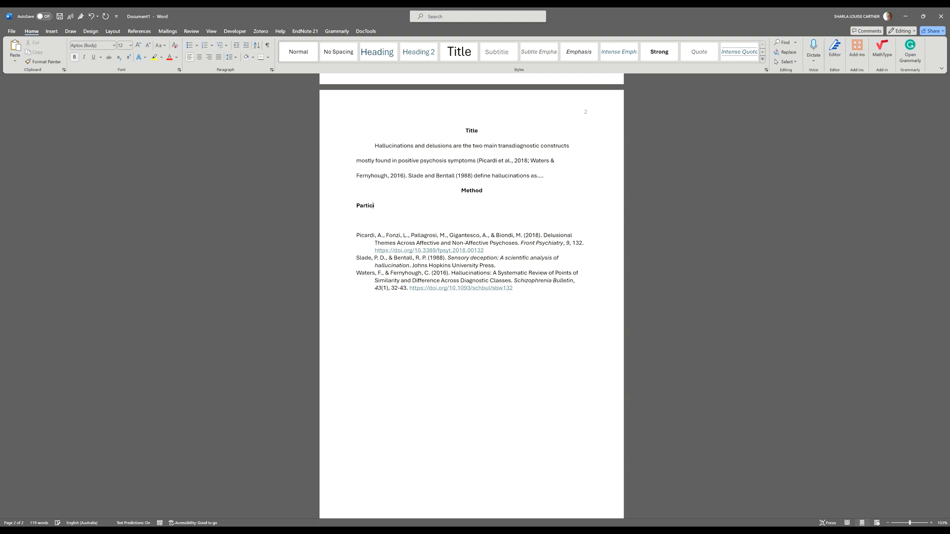
type("pants")
key("Return")
type("Measure")
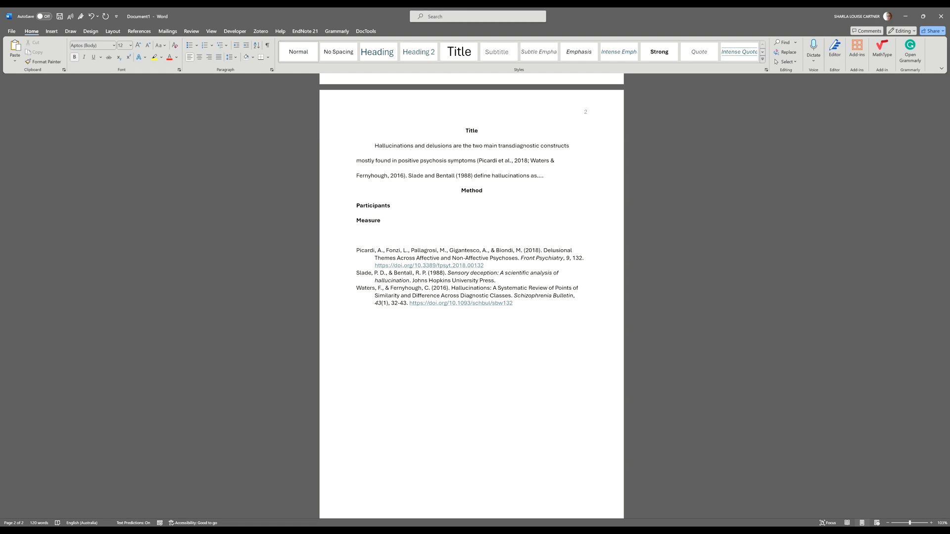
type("s")
key("Return")
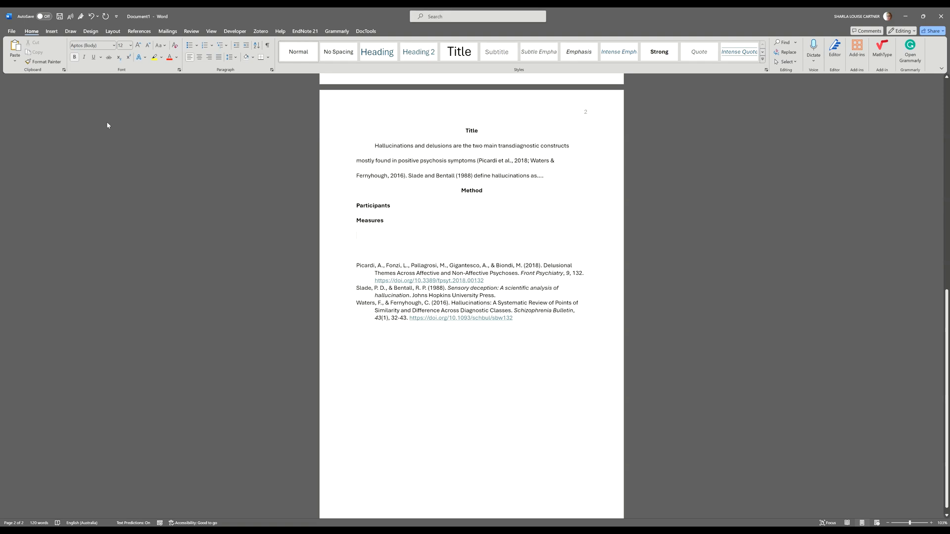
Add the bold italic subheading "The Psychotic Symptoms Rating Scale (PSYRATS)" below Measures and start a new line.
left_click(85, 57)
type("The Psyc")
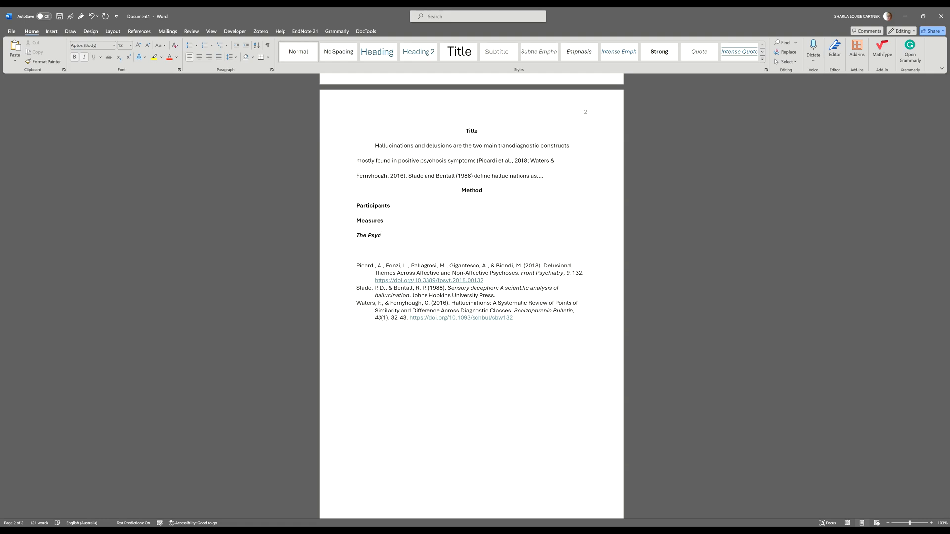
type("hotic Symptoms Rating Scale (PSYRATS)")
key("Return")
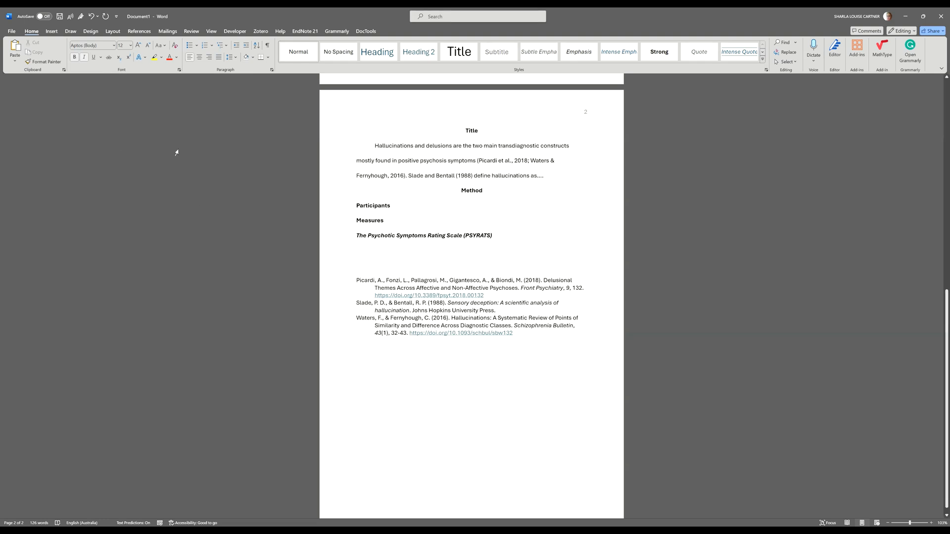
Add the bold, non-italic subheading "Procedure" below the PSYRATS subheading and start a new line.
left_click(84, 58)
type("P")
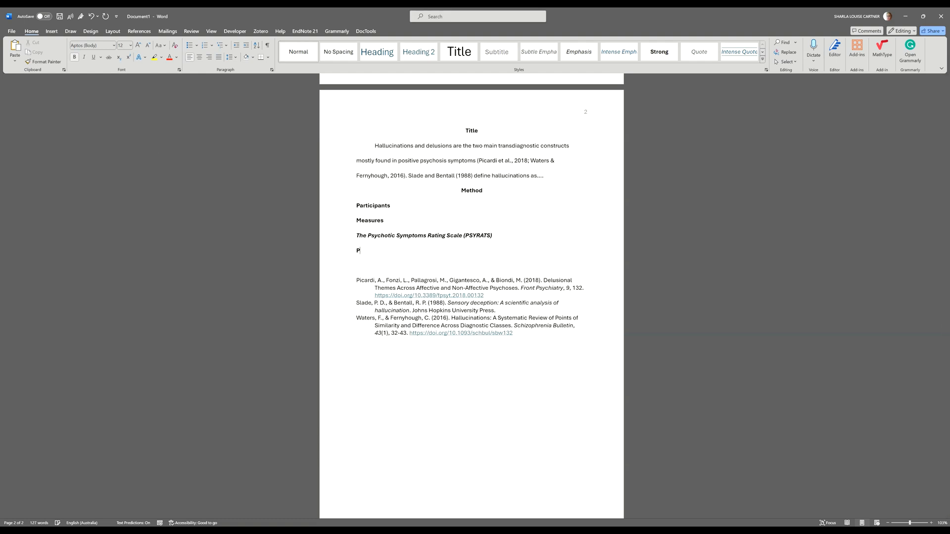
type("rocedure")
key("Return")
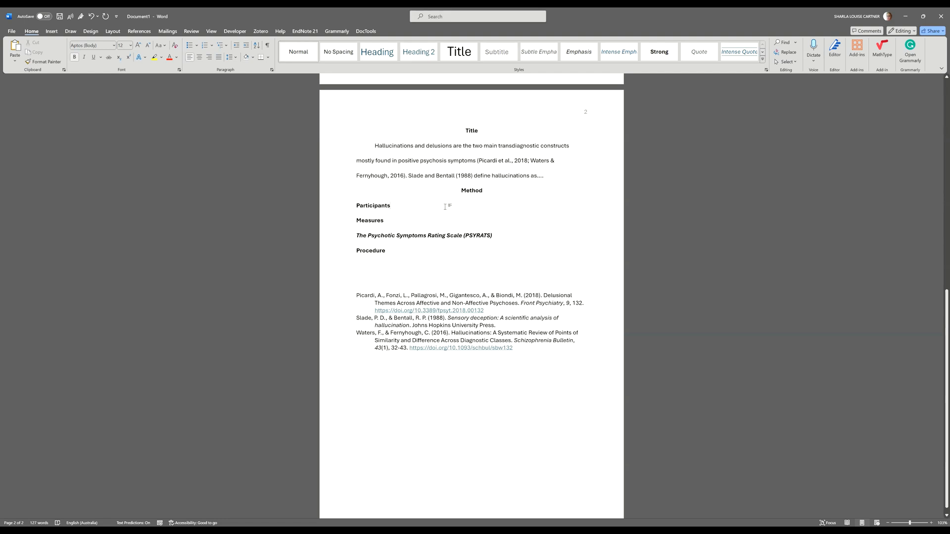
Below the Participants subheading, add a non-bold paragraph with a first-line indent reading "The sample consisted of".
left_click(390, 205)
key("Return")
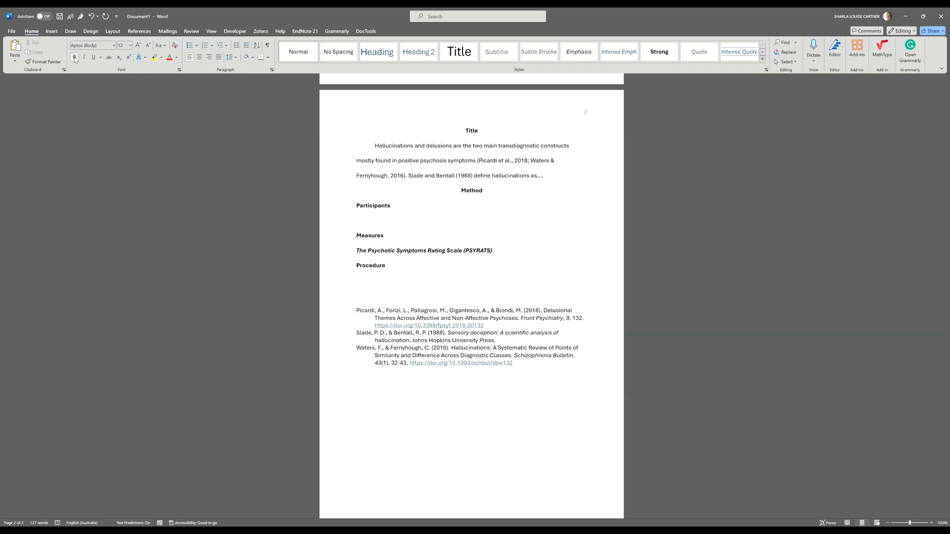
right_click(359, 218)
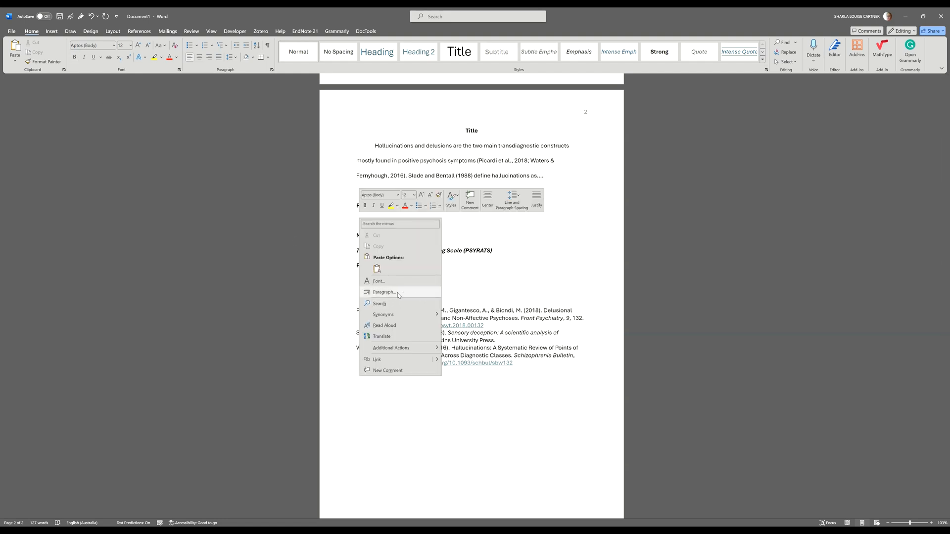
left_click(385, 292)
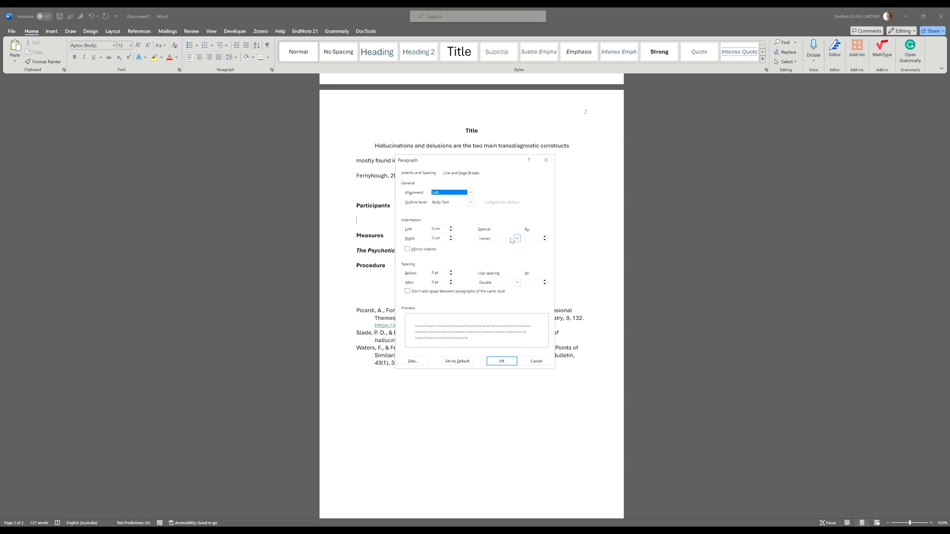
left_click(517, 239)
left_click(494, 247)
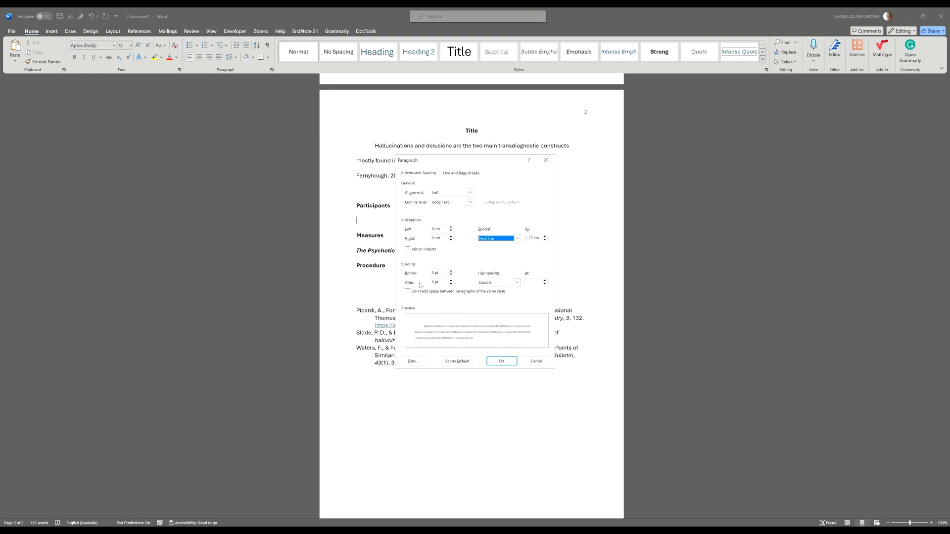
left_click(503, 361)
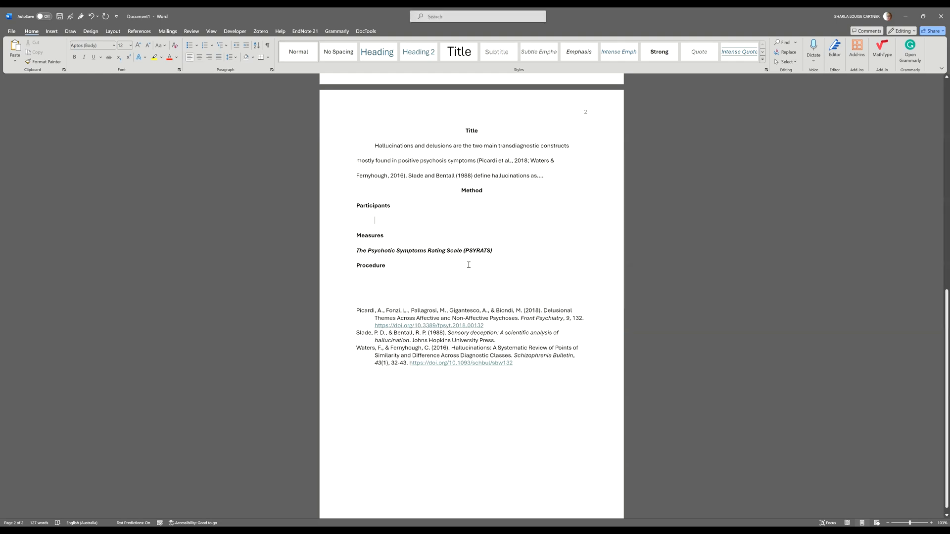
type("The sampl")
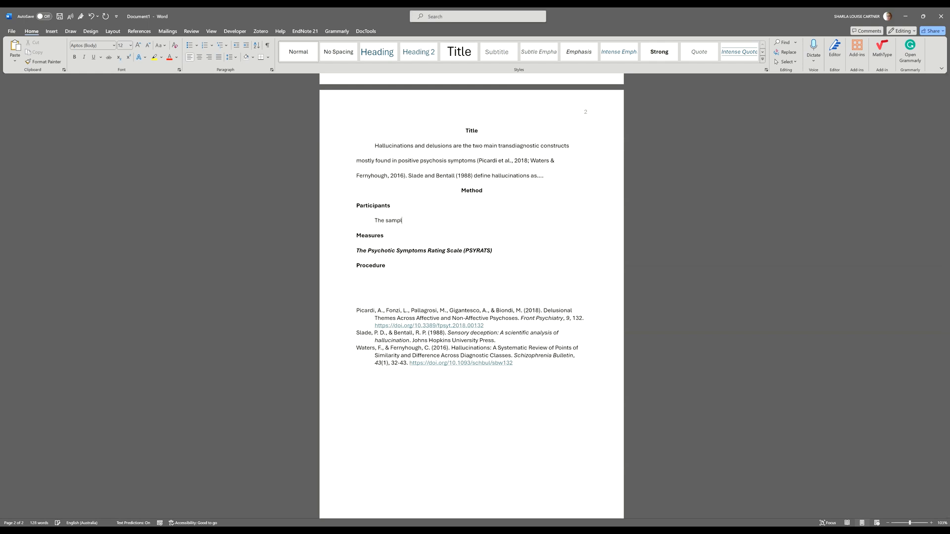
type("e consisted of")
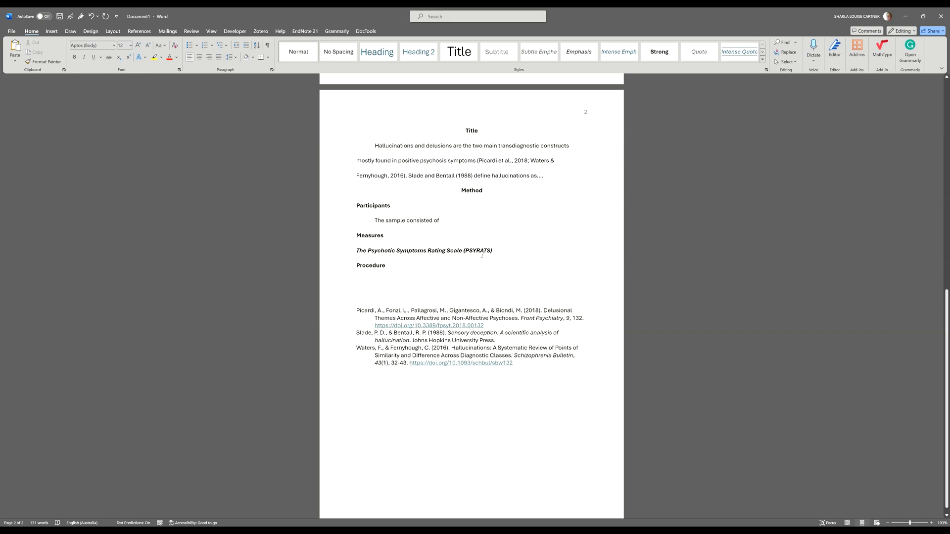
Below the PSYRATS subheading, start a paragraph without bold or italics, with a first-line indent, reading "The PSYRATS".
left_click(507, 252)
key("Return")
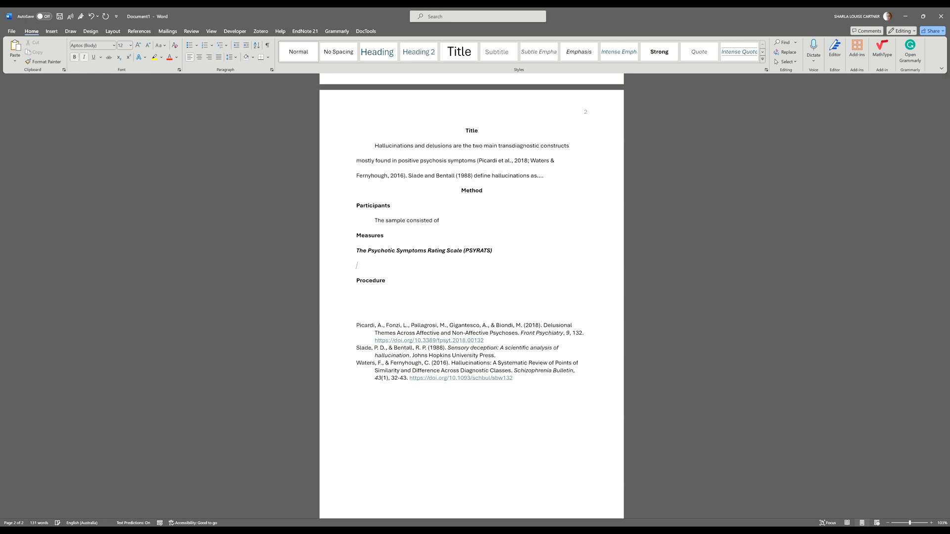
left_click(84, 58)
left_click(75, 58)
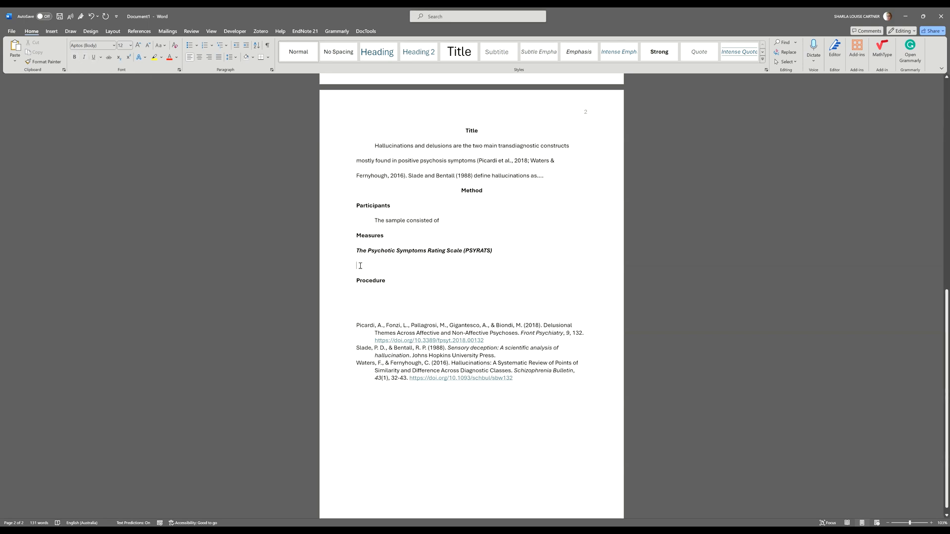
key("shift+F10")
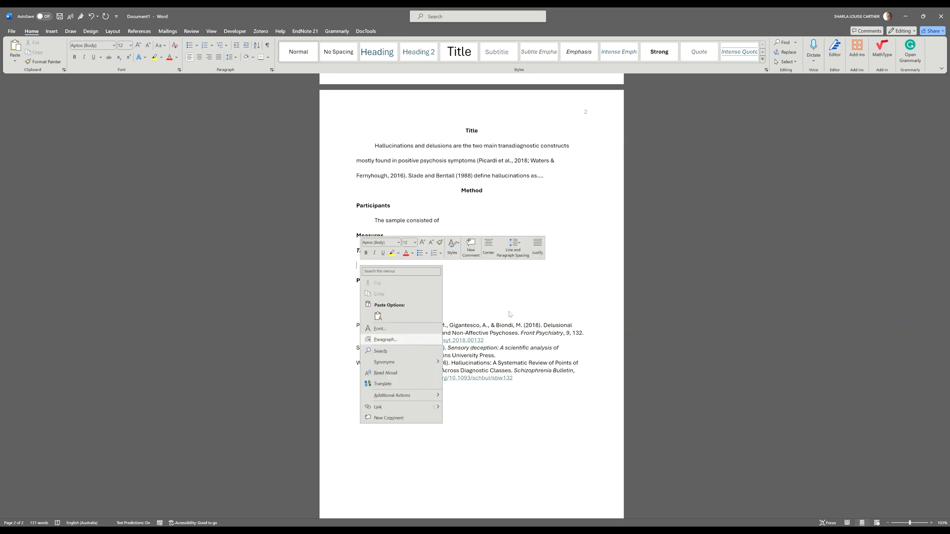
left_click(420, 340)
left_click(517, 239)
left_click(494, 249)
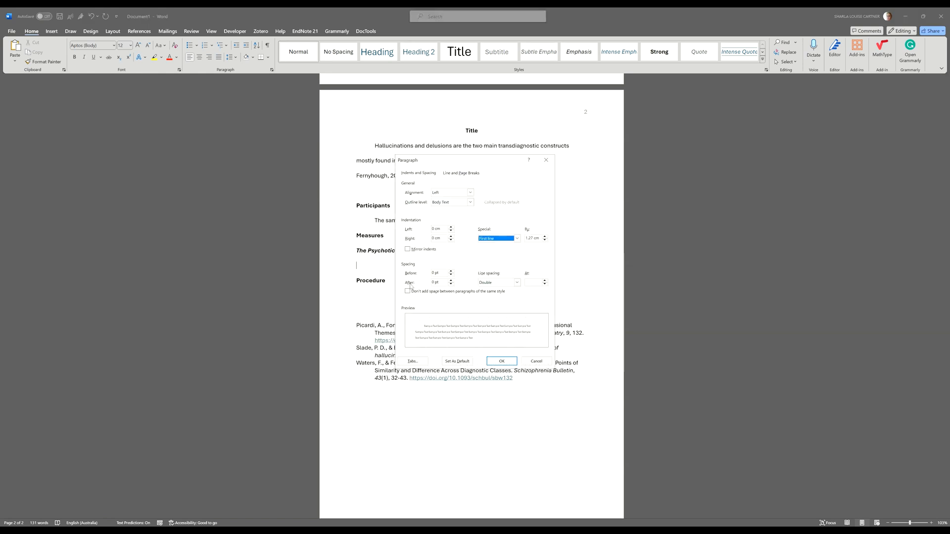
left_click(501, 362)
type("The PSYRATS")
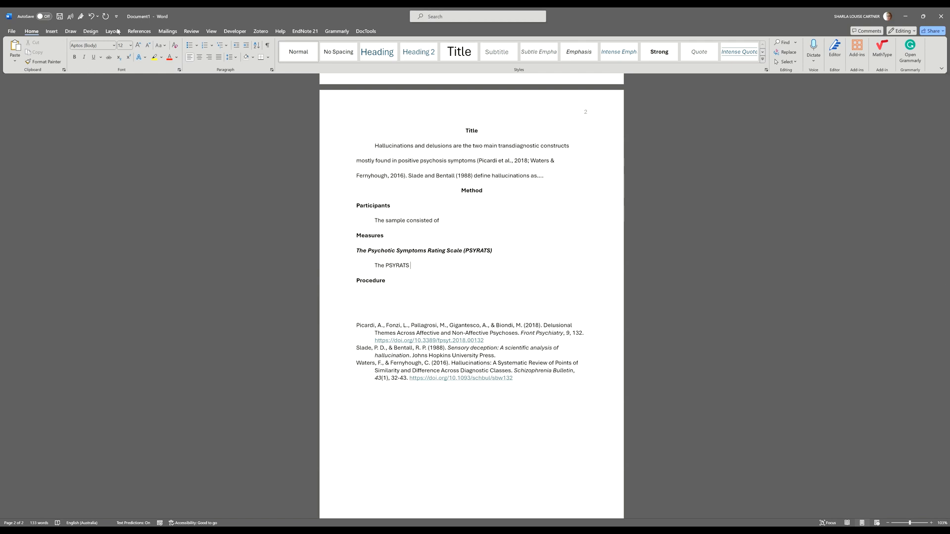
Insert the EndNote citation for Haddock et al. (1998) after "The PSYRATS" and continue the sentence with "consists of....".
left_click(305, 31)
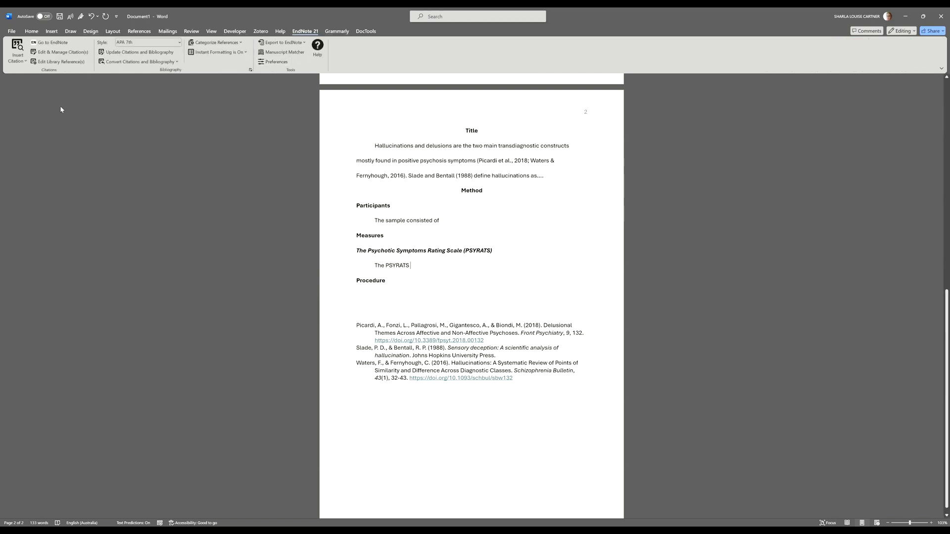
left_click(23, 61)
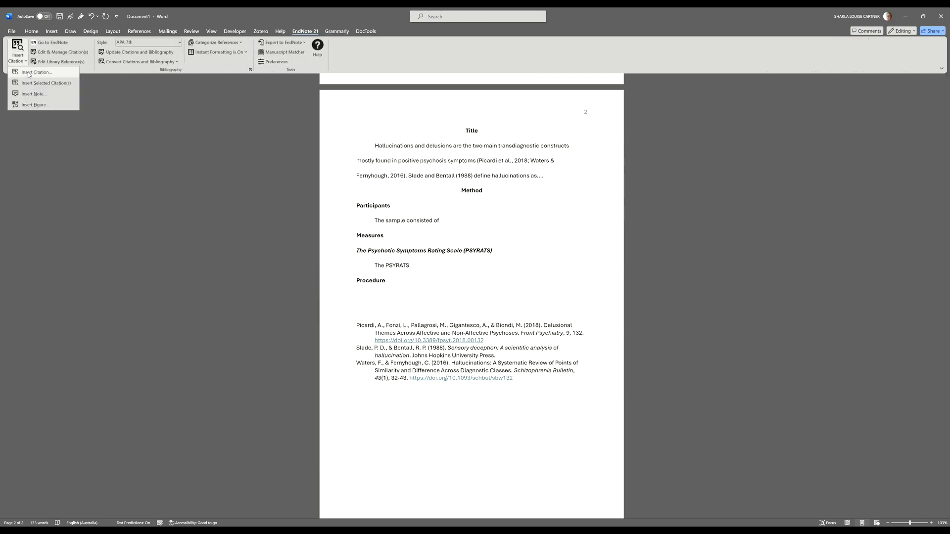
left_click(29, 72)
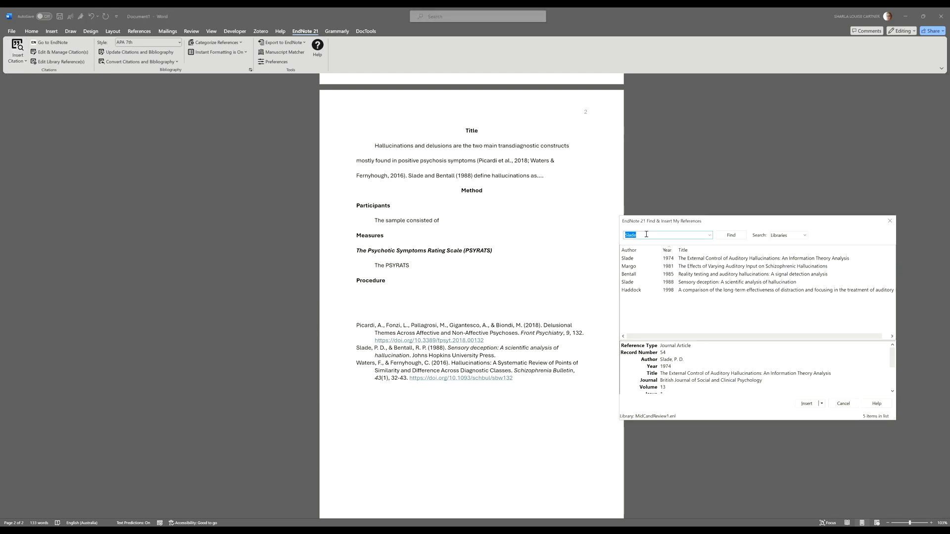
type("Haddock")
left_click(732, 235)
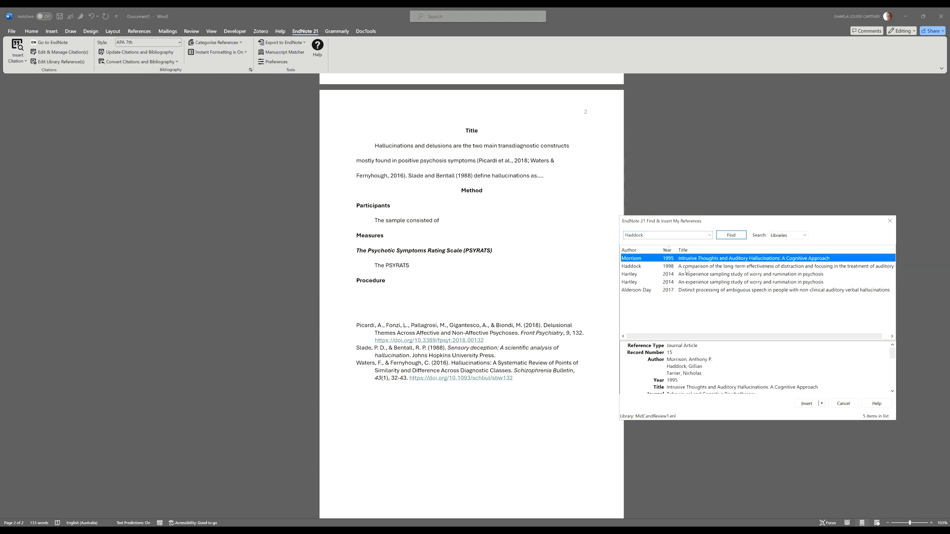
left_click(687, 267)
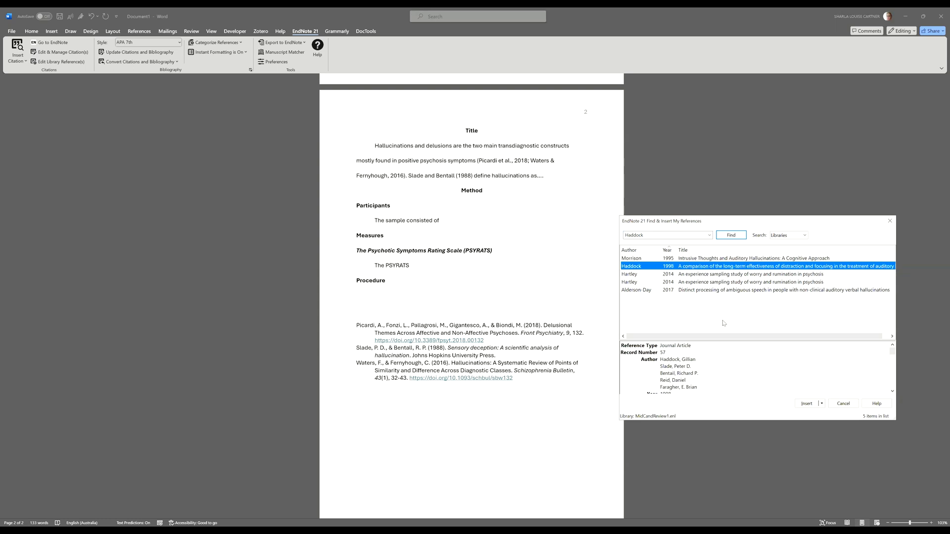
left_click(807, 403)
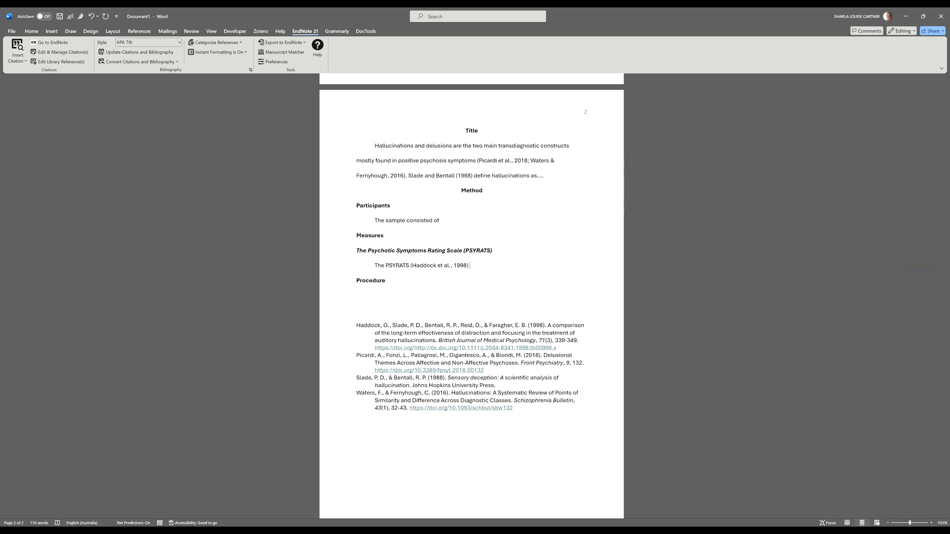
type("consists of ....")
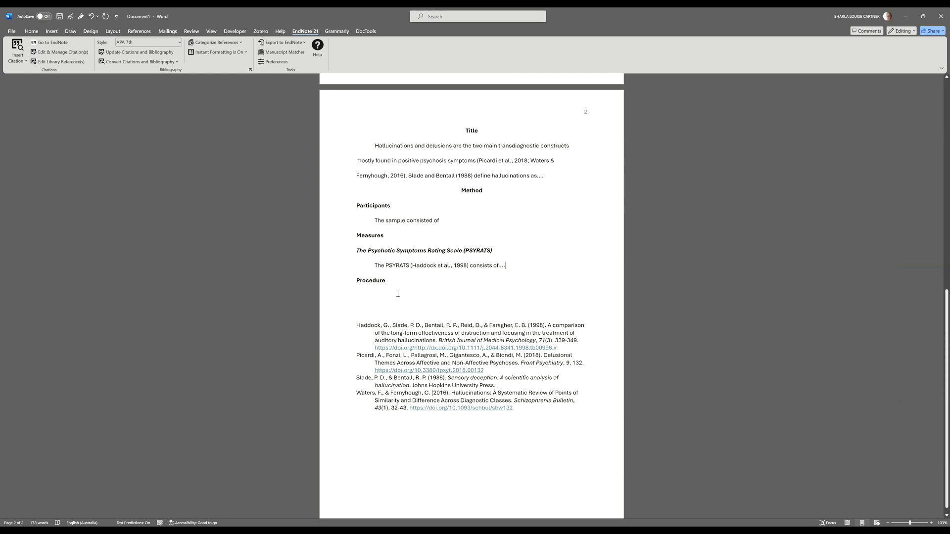
Below the Procedure subheading, add a non-bold paragraph with a first-line indent reading "Participants were interviewed....".
left_click(377, 291)
key("Return")
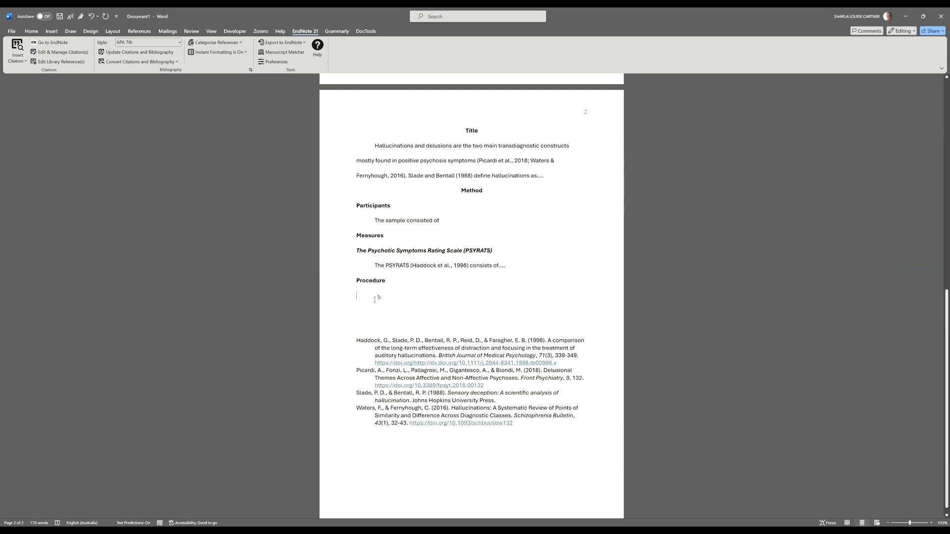
left_click(32, 31)
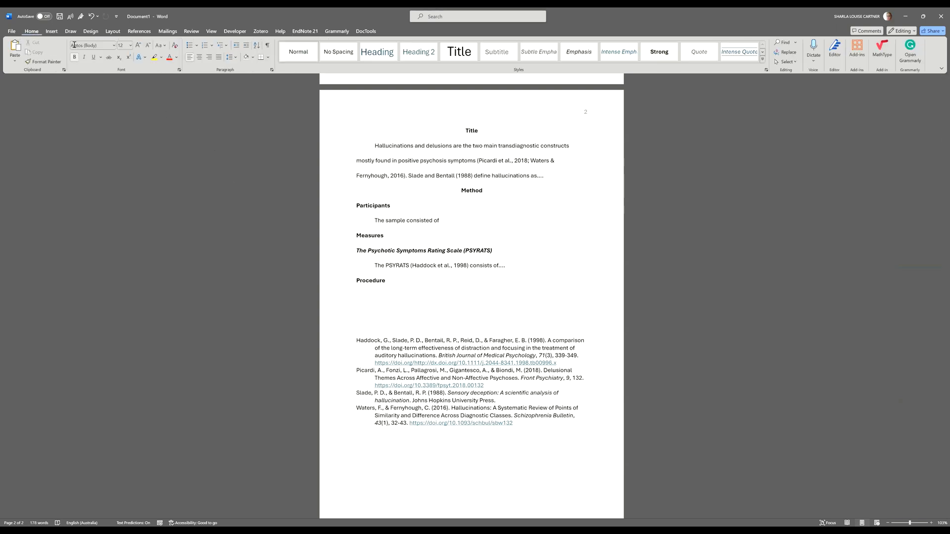
left_click(75, 57)
right_click(358, 295)
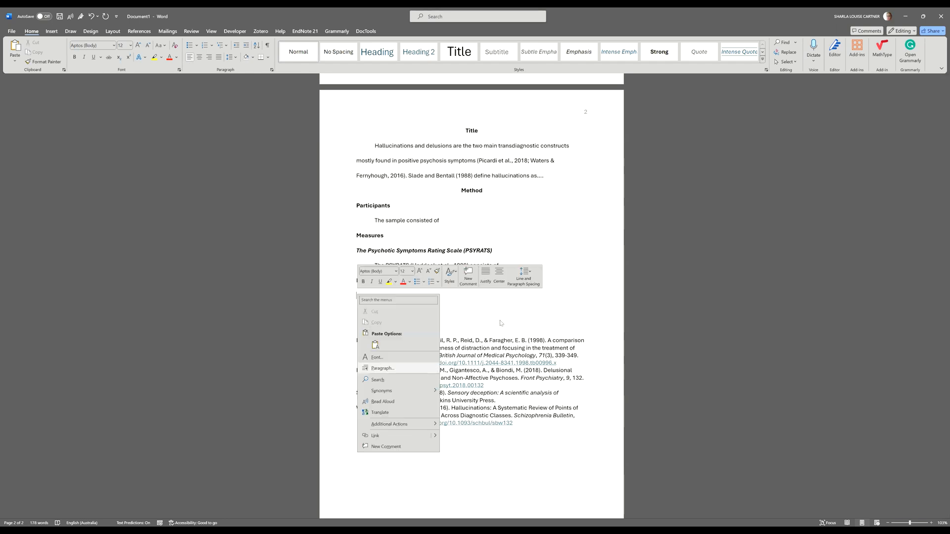
left_click(407, 368)
left_click(517, 239)
left_click(495, 251)
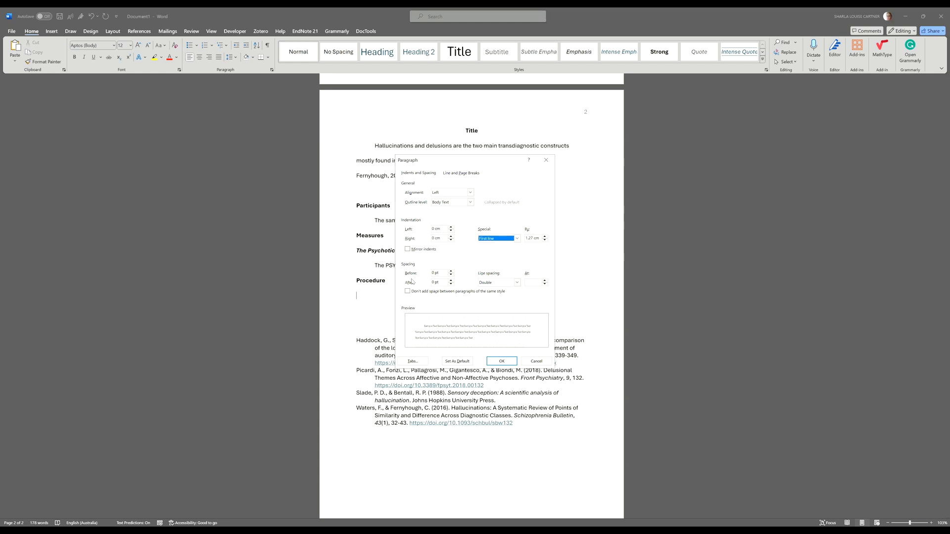
left_click(498, 364)
type("Participants")
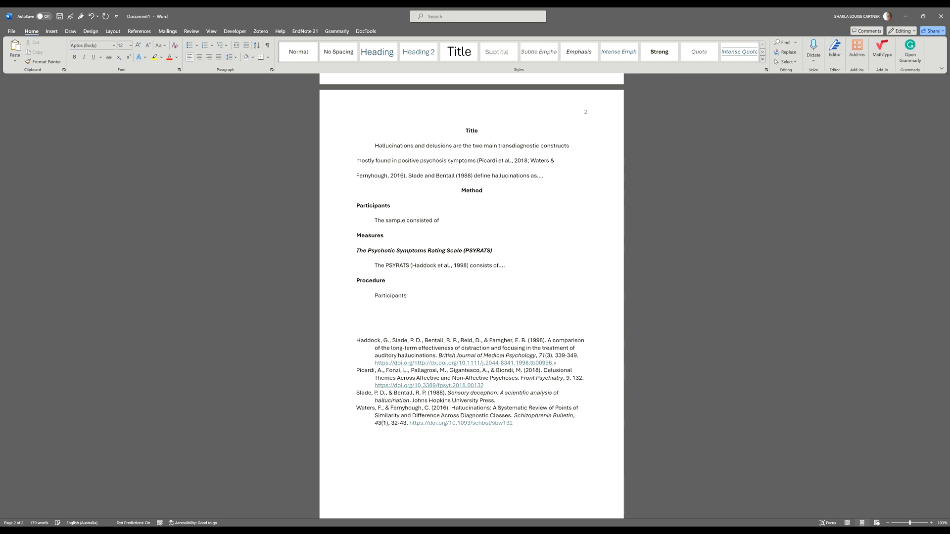
type(" were interviewed....")
Add the centred bold heading "Results" below the Procedure paragraph, with its special indentation set to none.
key("Return")
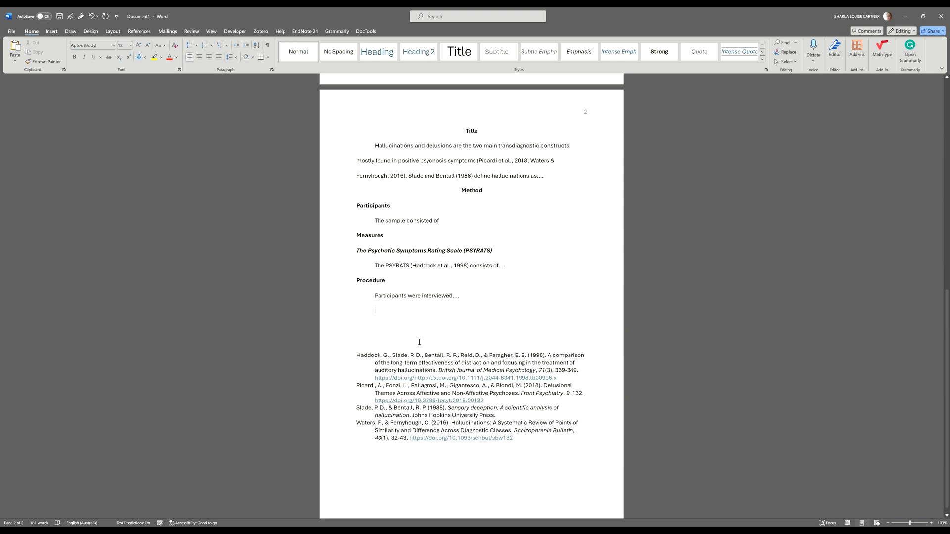
right_click(375, 310)
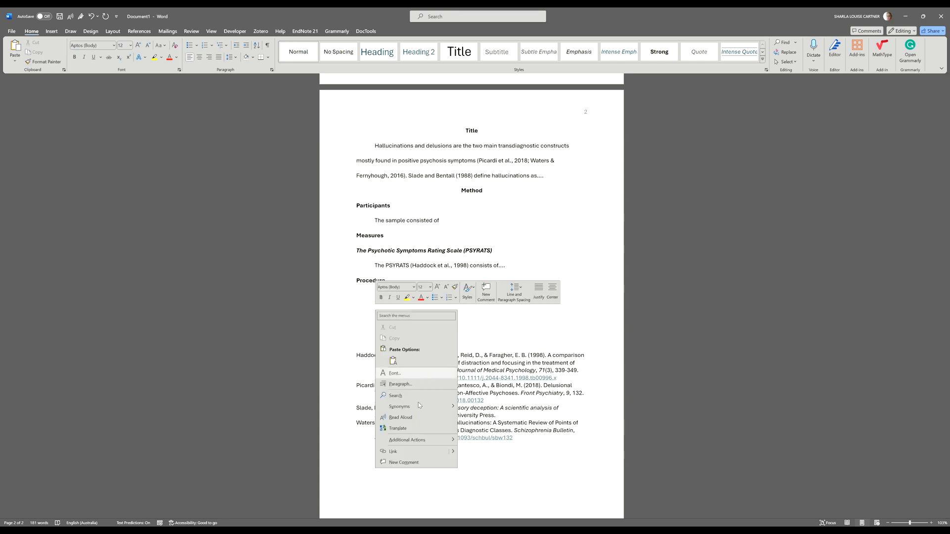
left_click(517, 238)
left_click(493, 245)
left_click(500, 362)
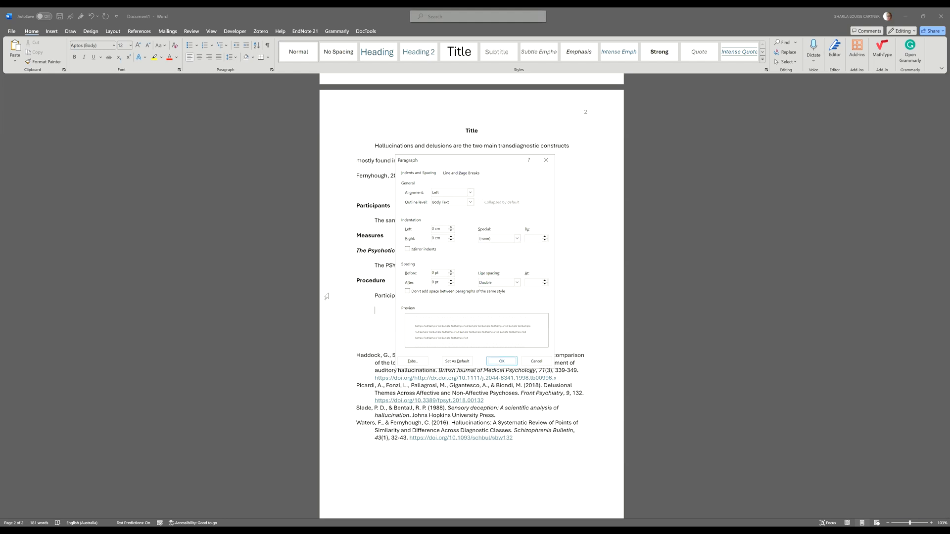
left_click(199, 58)
type("Results")
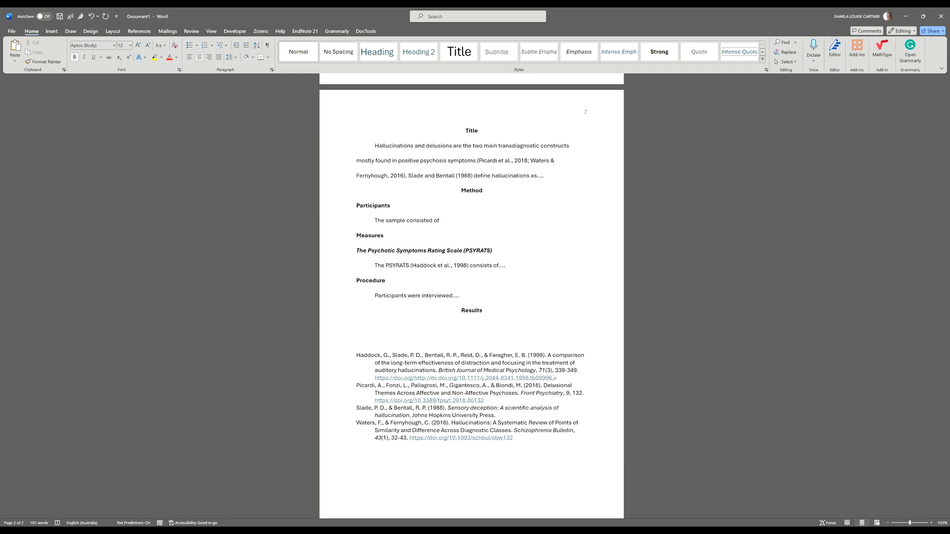
Below the Results heading, add a left-aligned, non-bold paragraph with a first-line indent reading "The analyses were conducted in IBM SPSS V29...".
key("Return")
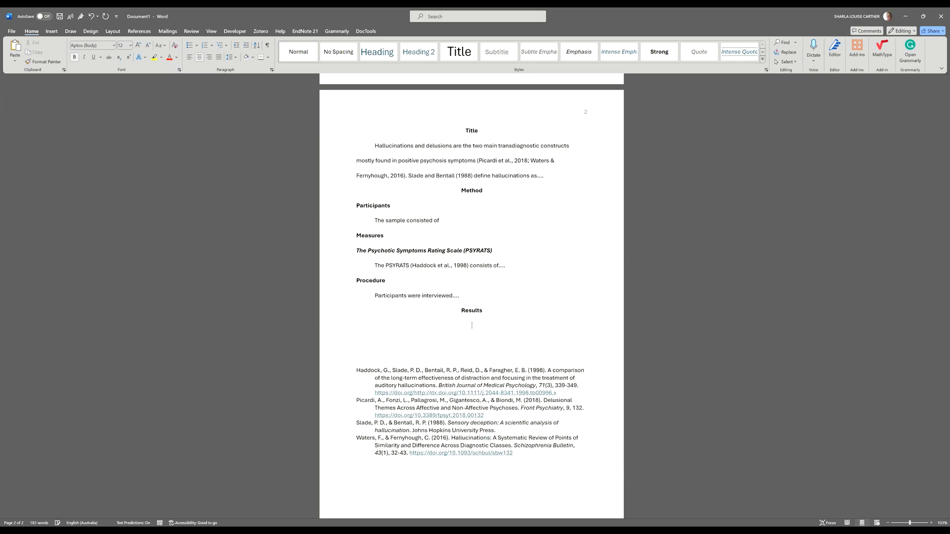
left_click(190, 57)
right_click(360, 325)
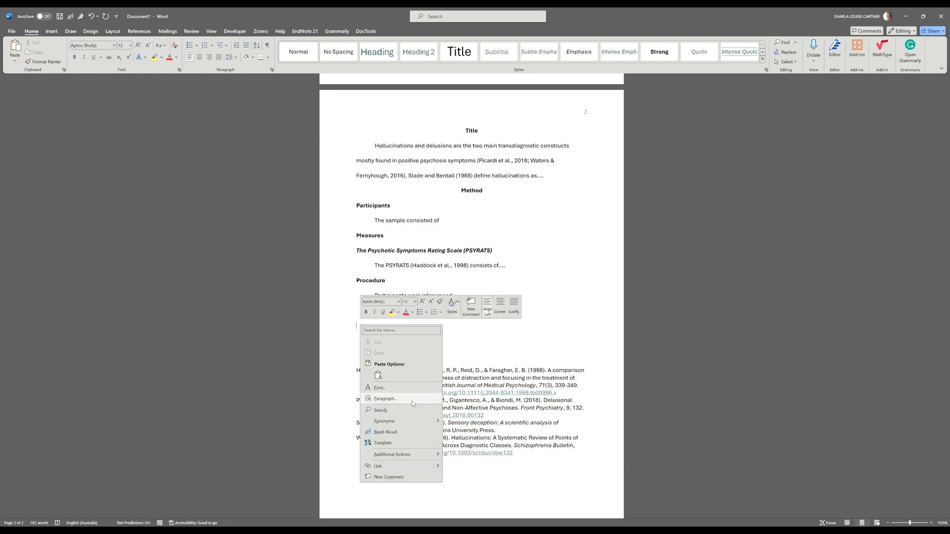
left_click(516, 238)
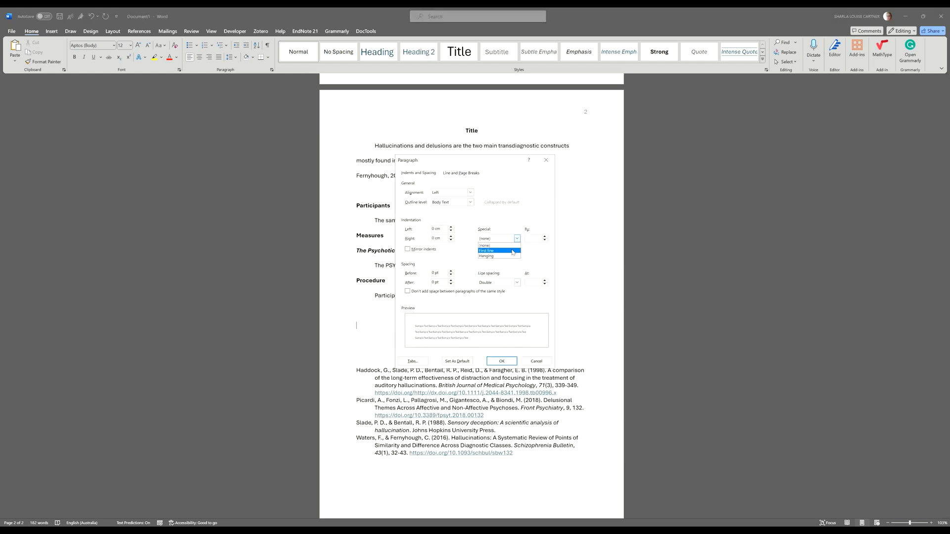
left_click(512, 251)
left_click(501, 361)
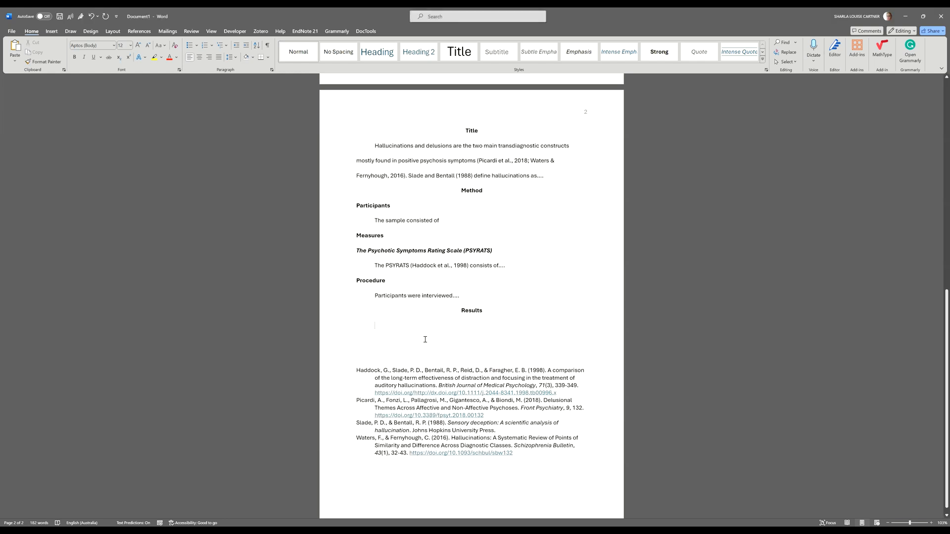
type("The ana")
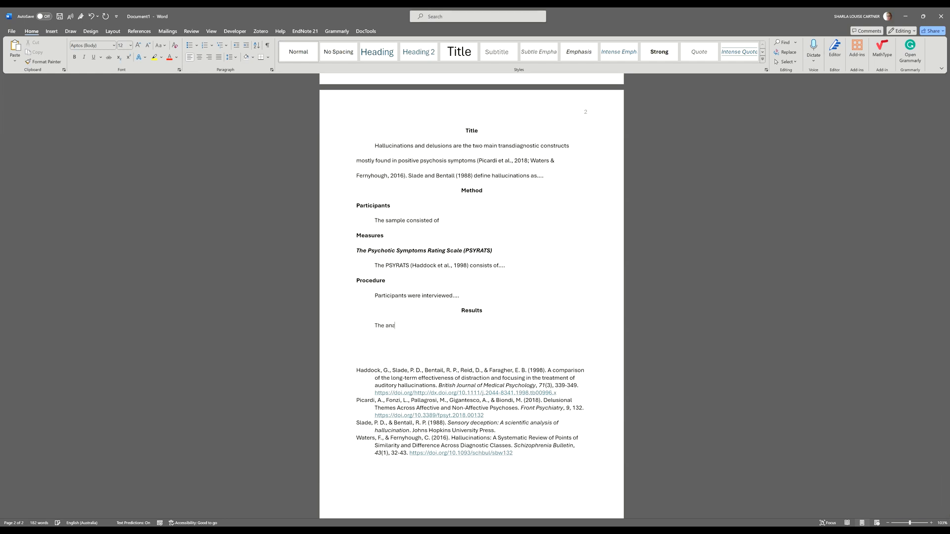
type("lyses were conducted in IBM SPSS V29...")
Add the centred bold heading "Discussion" below the Results paragraph, with its special indentation set to none.
key("Return")
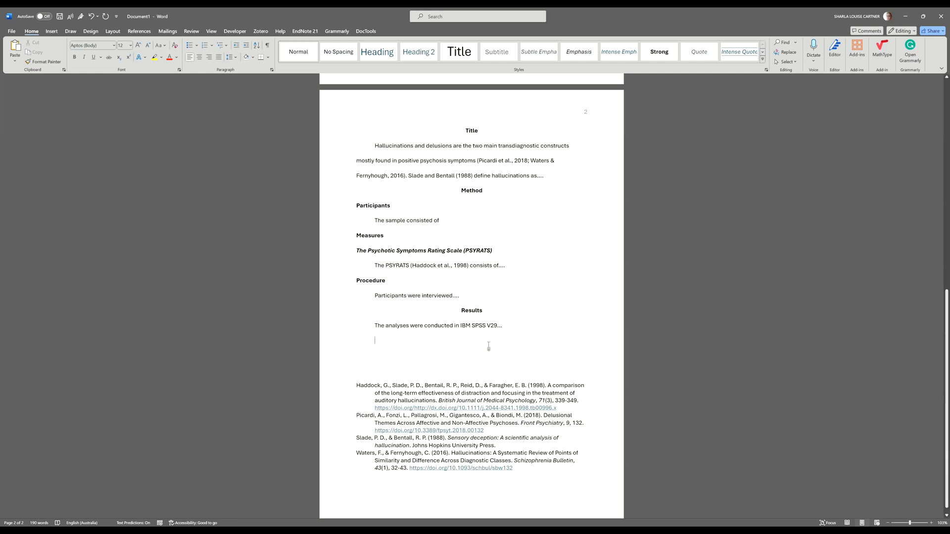
right_click(374, 339)
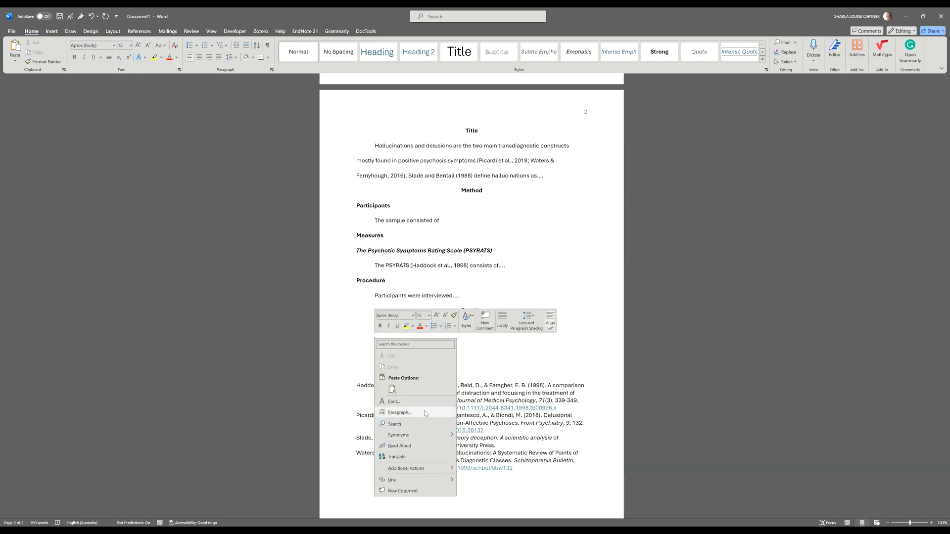
left_click(517, 238)
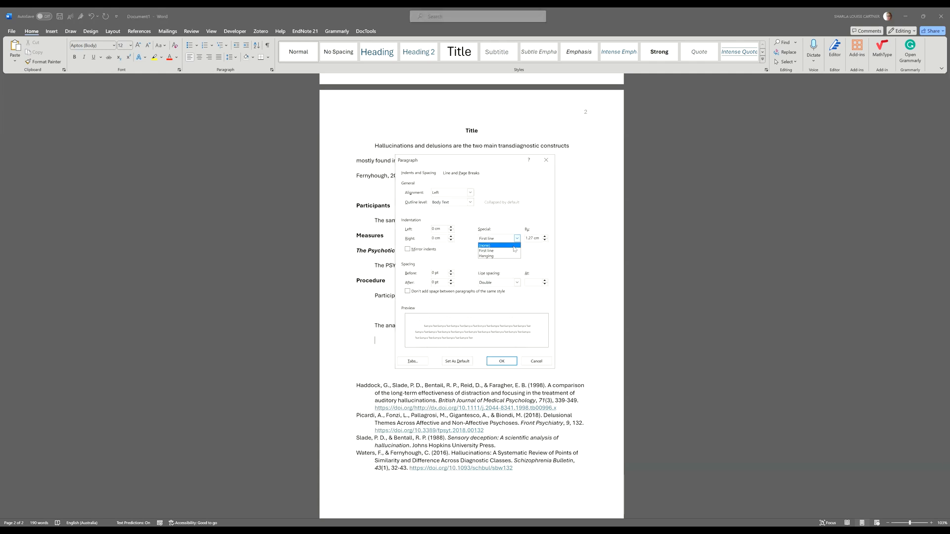
left_click(485, 246)
left_click(500, 363)
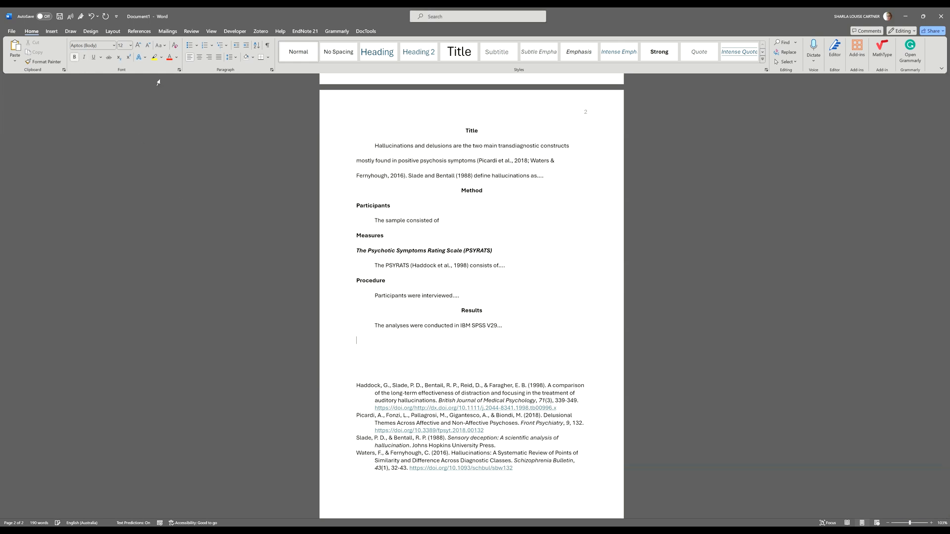
left_click(199, 57)
type("Discussion")
Below the Discussion heading, add a left-aligned, non-bold paragraph with a first-line indent reading "The aim of this study was....".
key("Return")
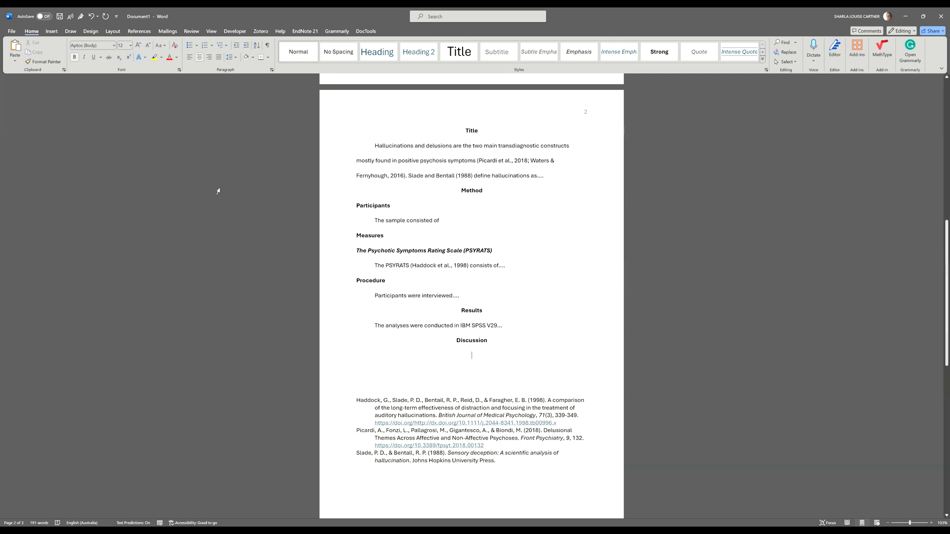
left_click(189, 57)
left_click(517, 239)
left_click(497, 250)
left_click(500, 361)
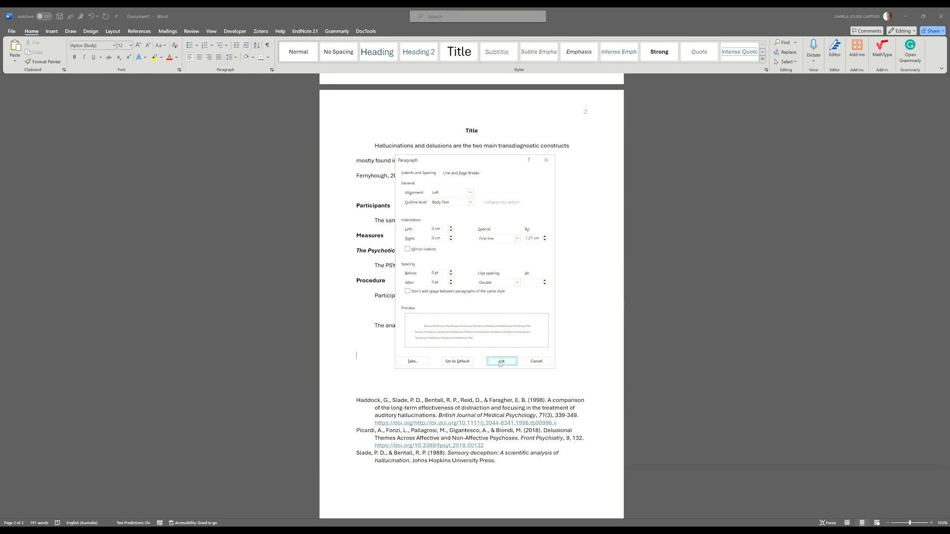
type("The a")
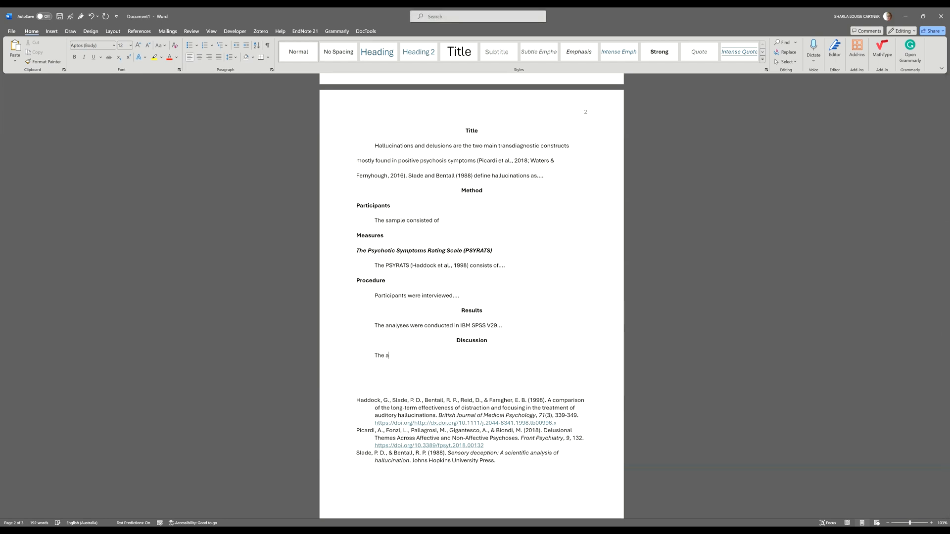
type("im of this st")
key("BackSpace")
key("BackSpace")
type("of this study was....")
Insert a break between the Discussion paragraph and the reference list so that the references start on a new page.
key("Return")
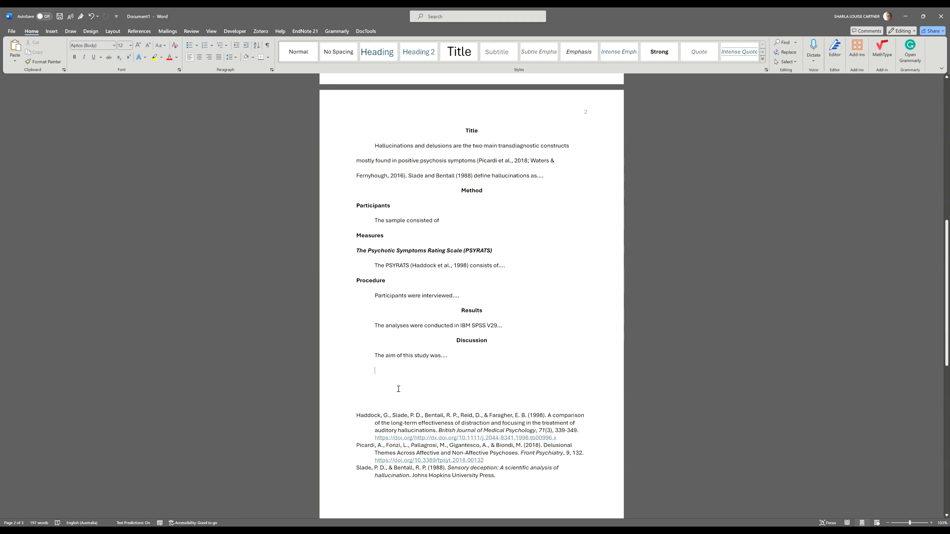
scroll(399, 389, "down", 3)
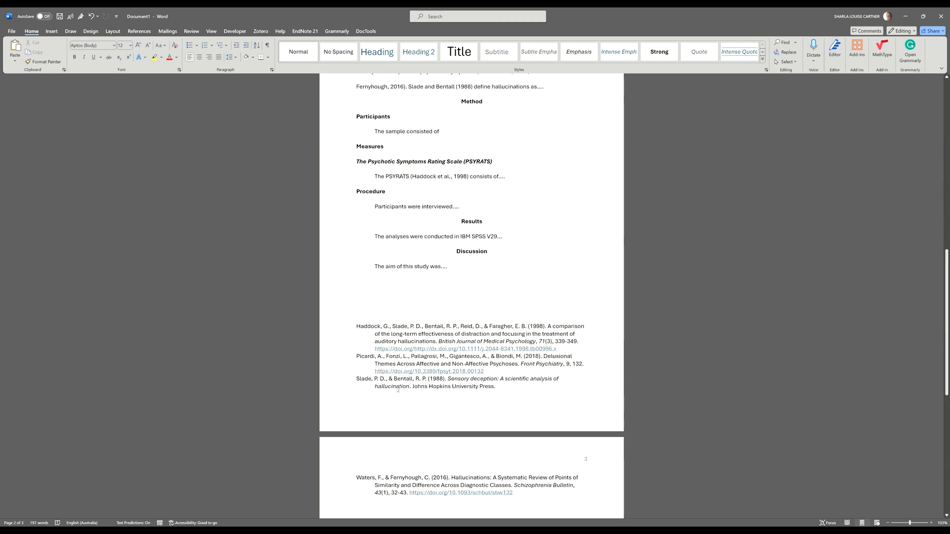
left_click_drag(356, 326, 520, 493)
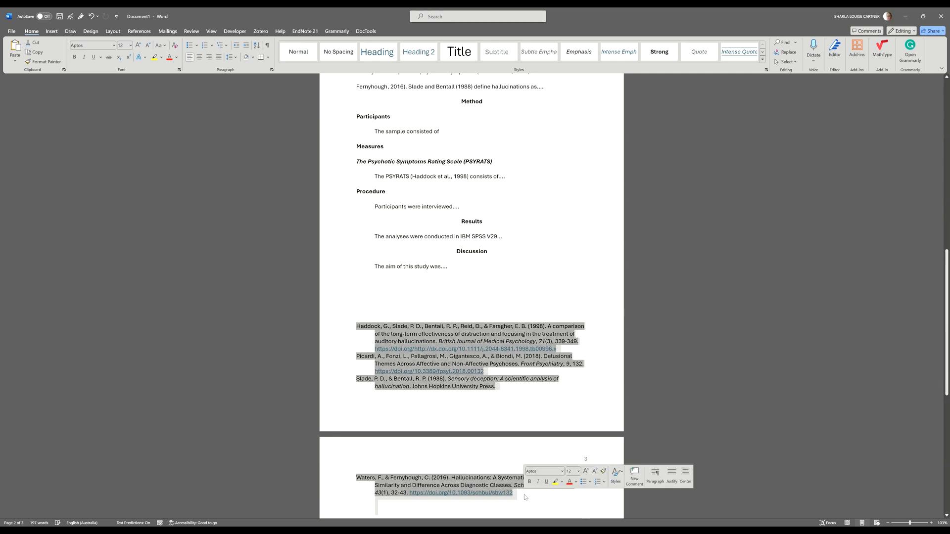
left_click(519, 493)
scroll(449, 191, "up", 1)
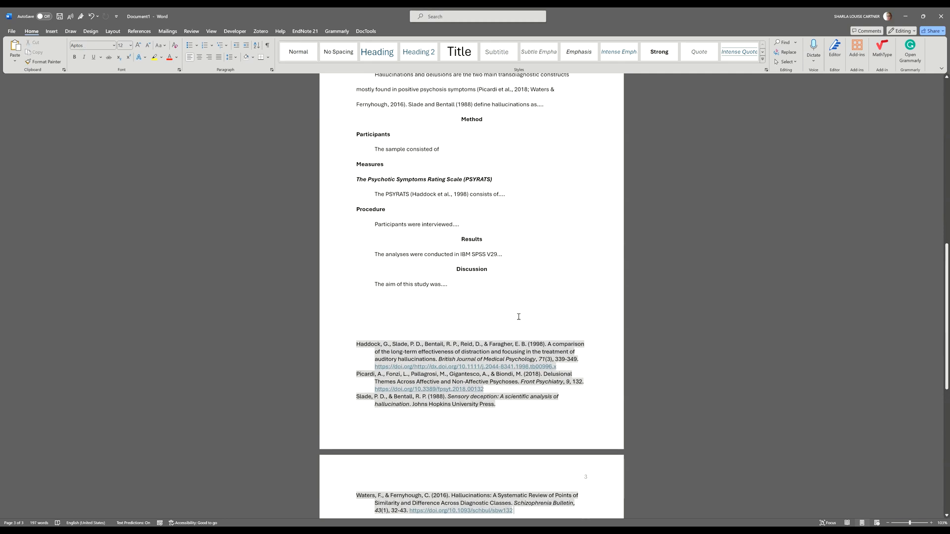
scroll(447, 443, "down", 2)
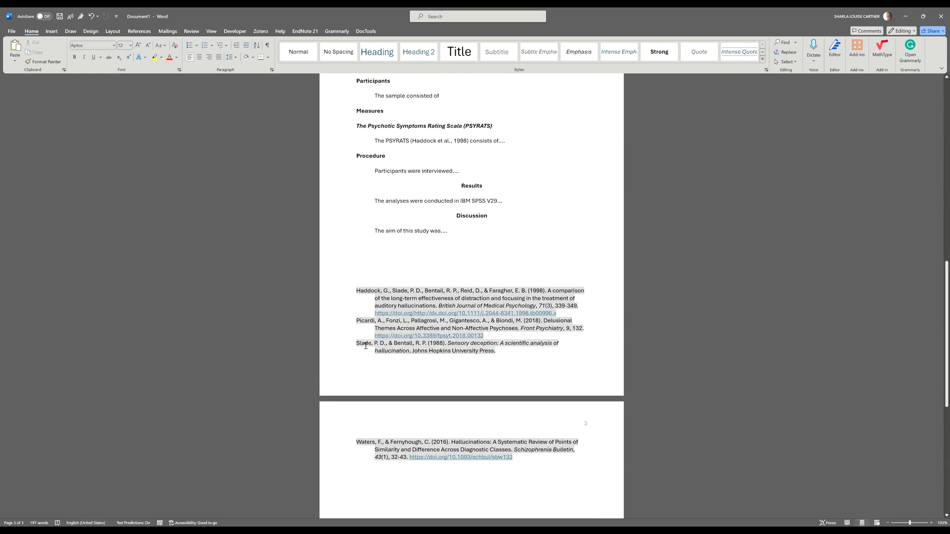
left_click(391, 296)
left_click(438, 273)
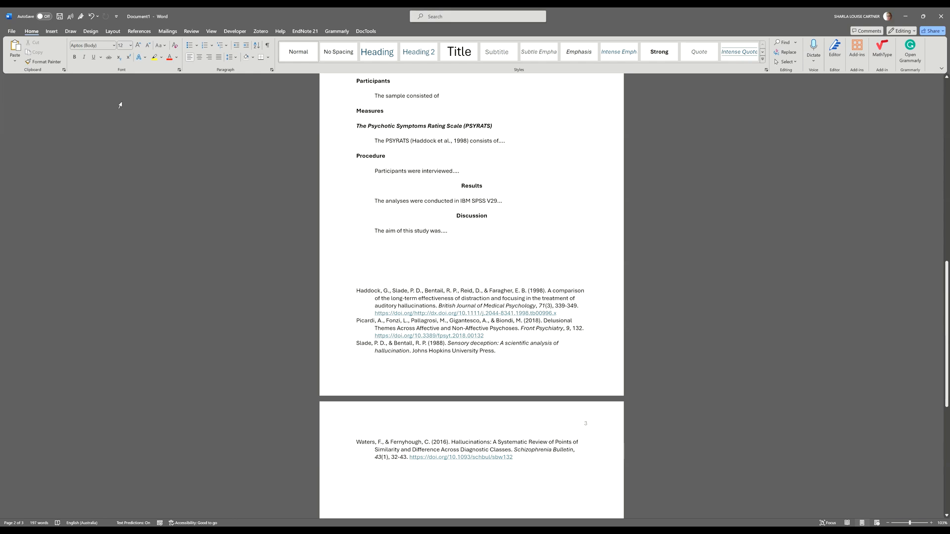
left_click(111, 33)
left_click(104, 44)
left_click(136, 151)
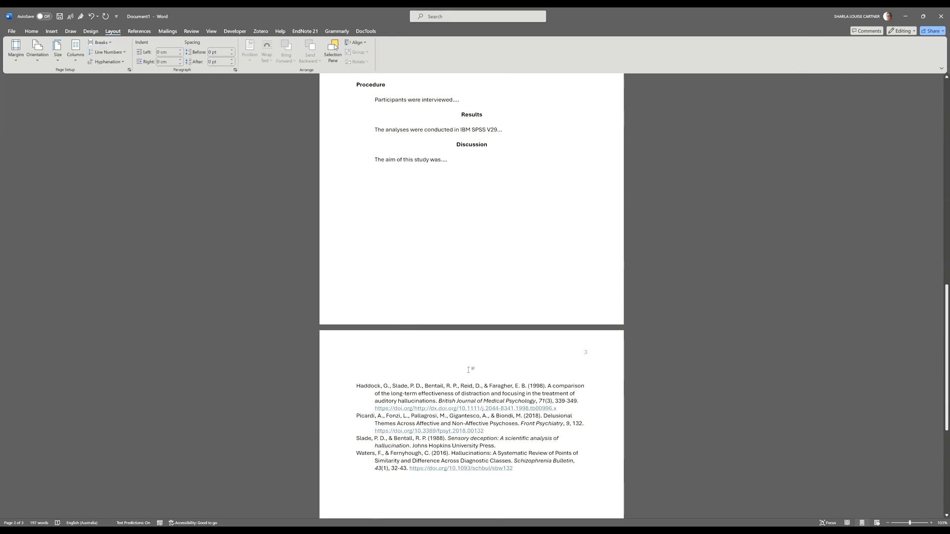
Add the centred bold heading "References" above the reference list, with its special indentation set to none.
left_click(35, 32)
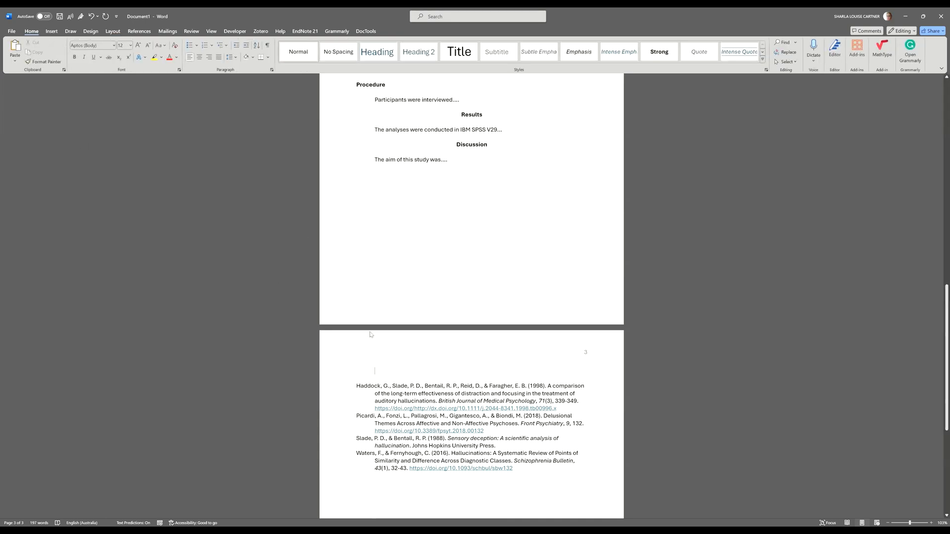
left_click(198, 57)
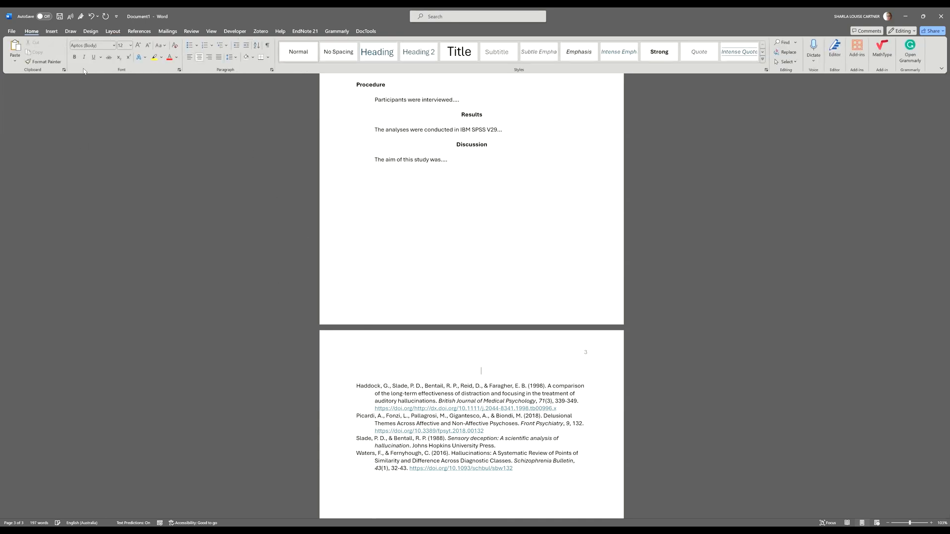
left_click(74, 57)
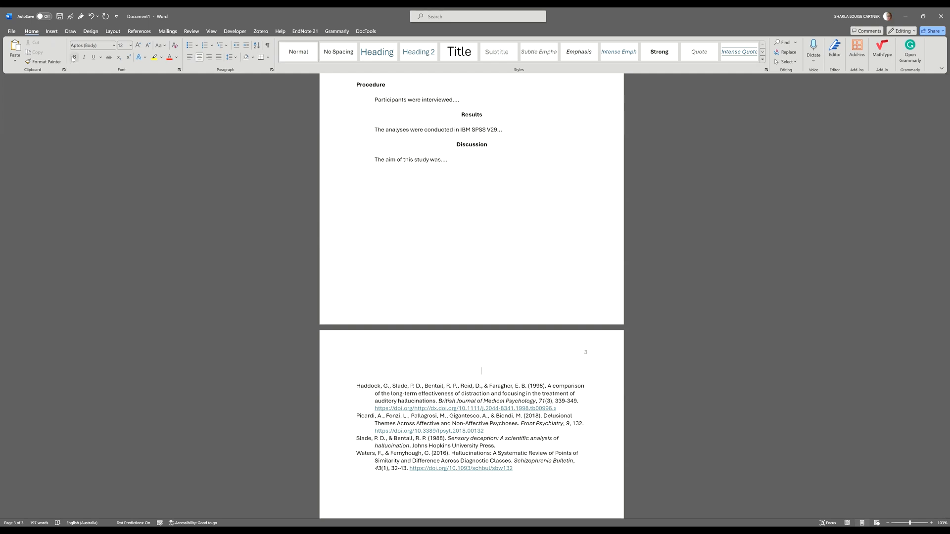
right_click(479, 371)
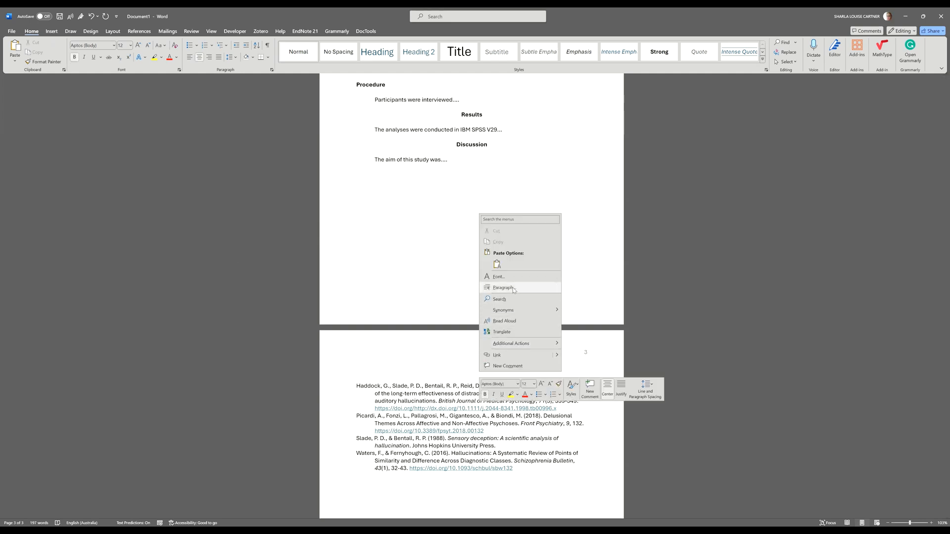
left_click(513, 289)
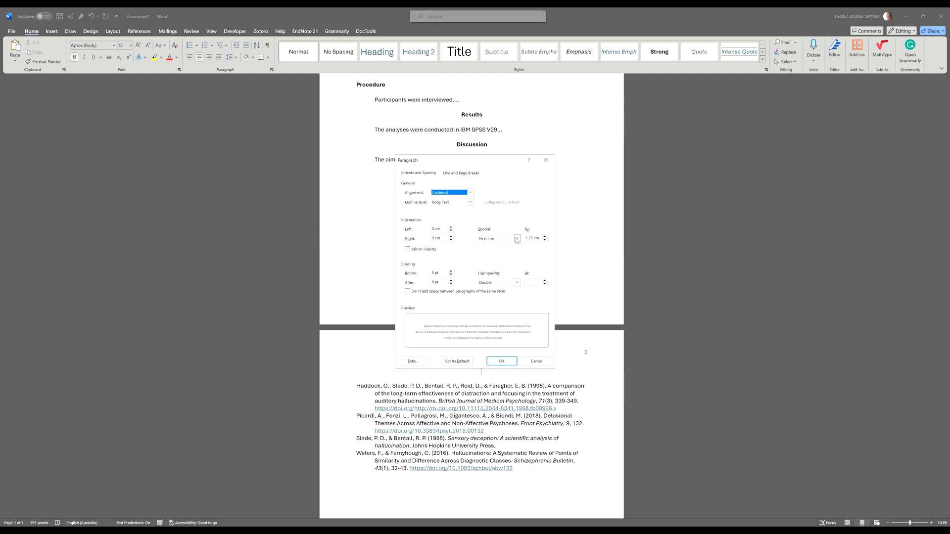
left_click(517, 238)
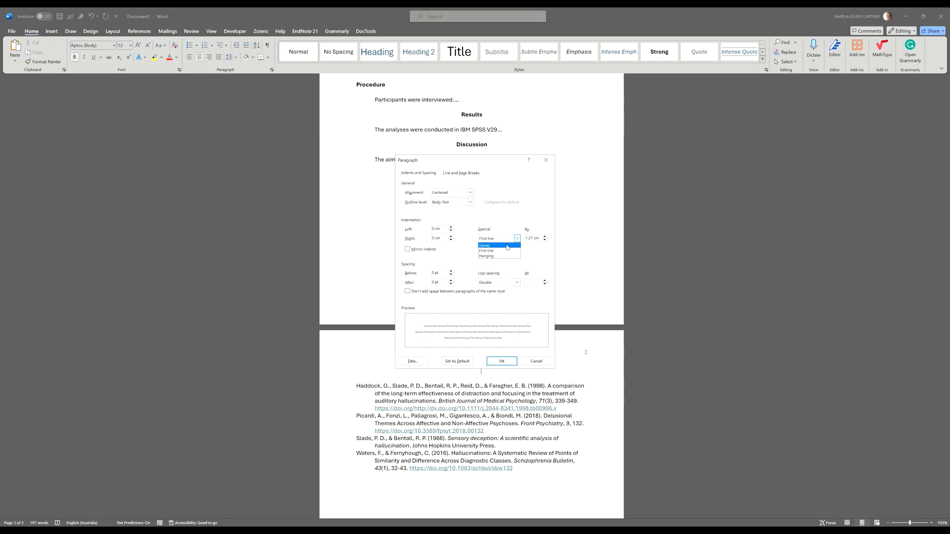
left_click(501, 362)
type("Re")
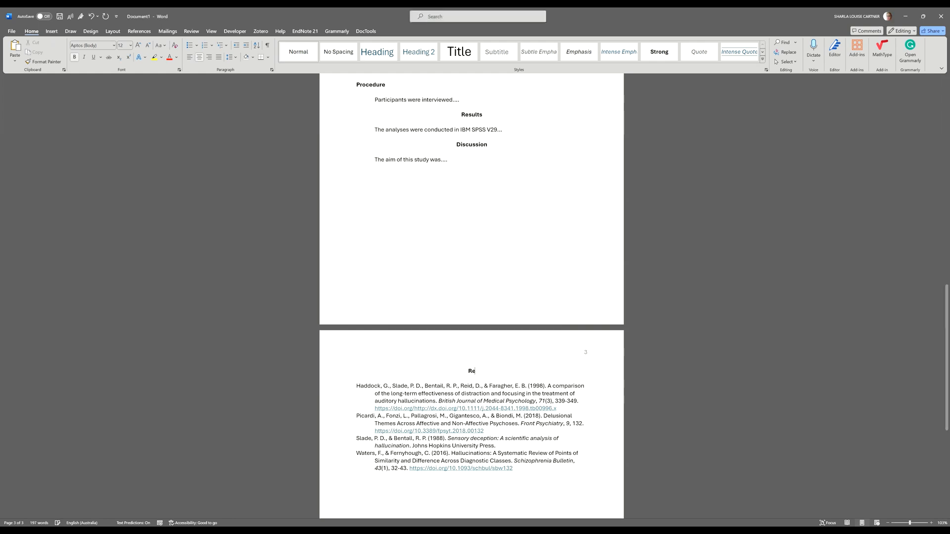
type("ferences")
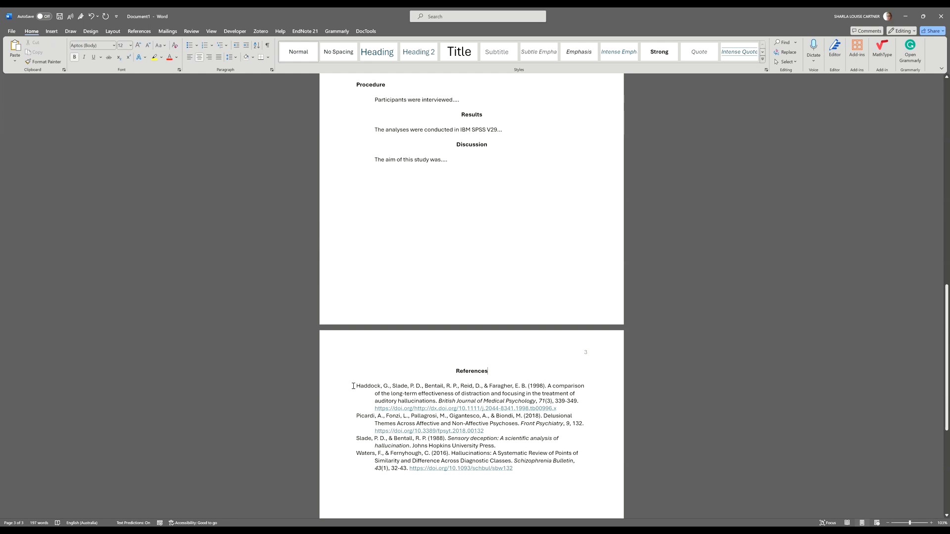
Format the reference list entries with 0 cm left indent, a 1.27 cm hanging indent, 0 pt spacing after and double line spacing.
left_click_drag(355, 385, 531, 472)
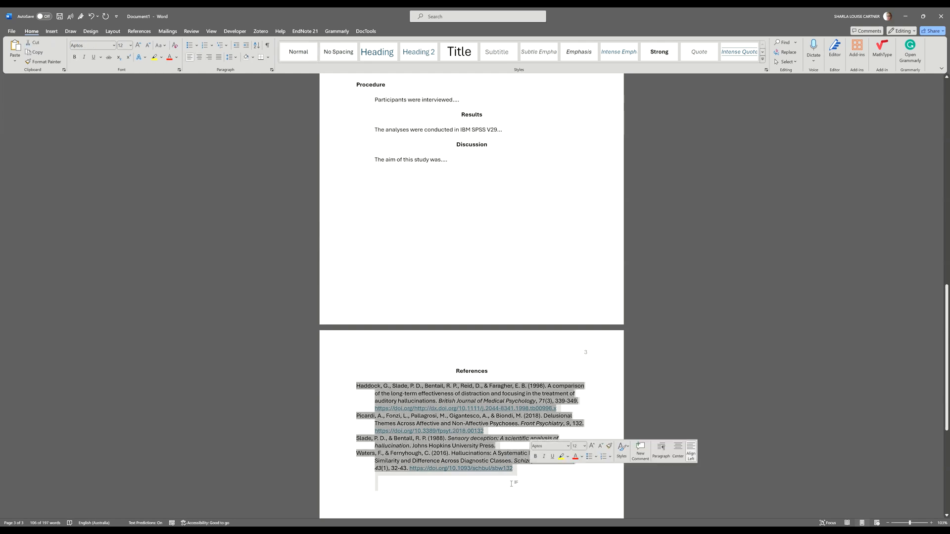
right_click(415, 395)
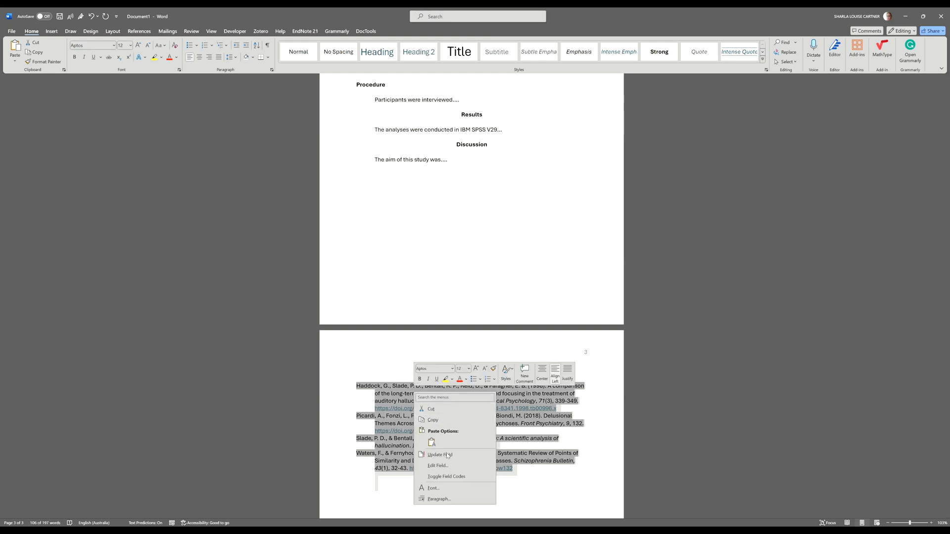
left_click(461, 498)
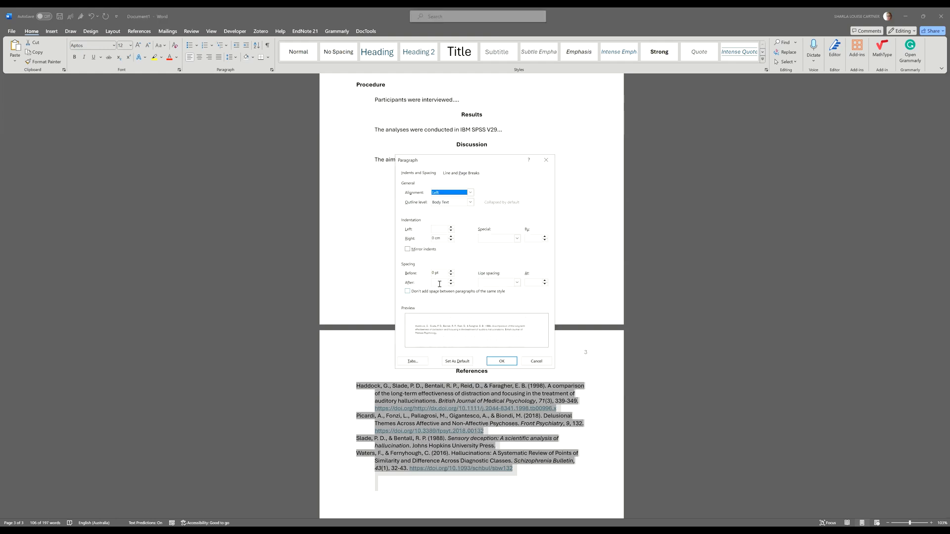
left_click(451, 227)
left_click(451, 231)
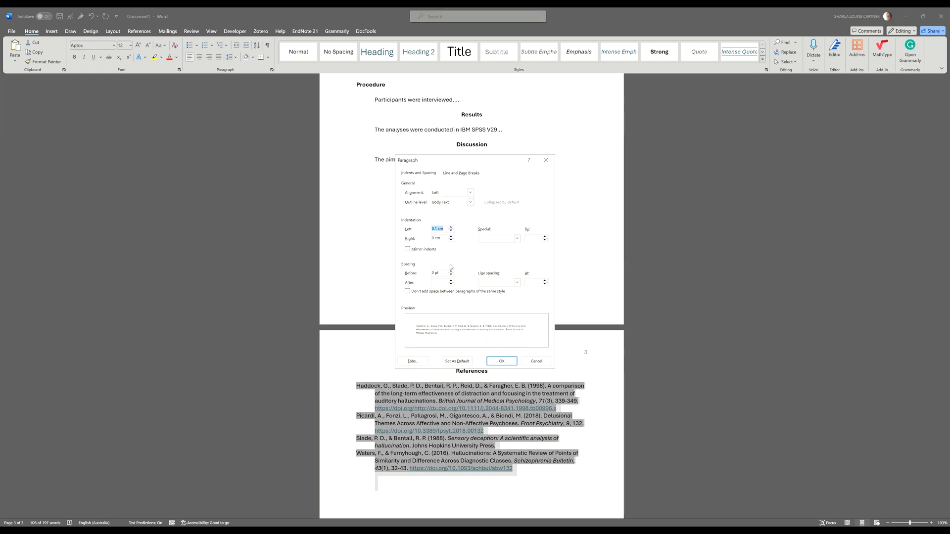
left_click(451, 283)
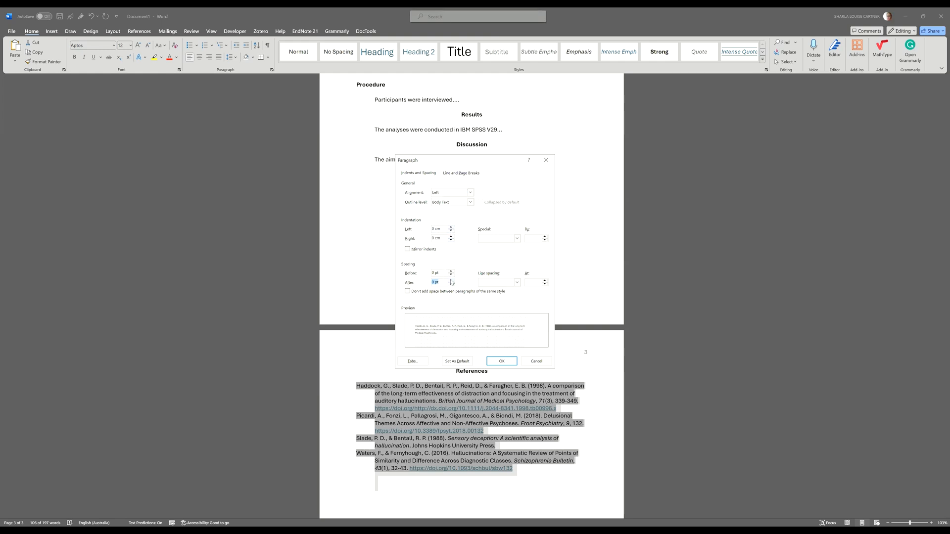
left_click(517, 239)
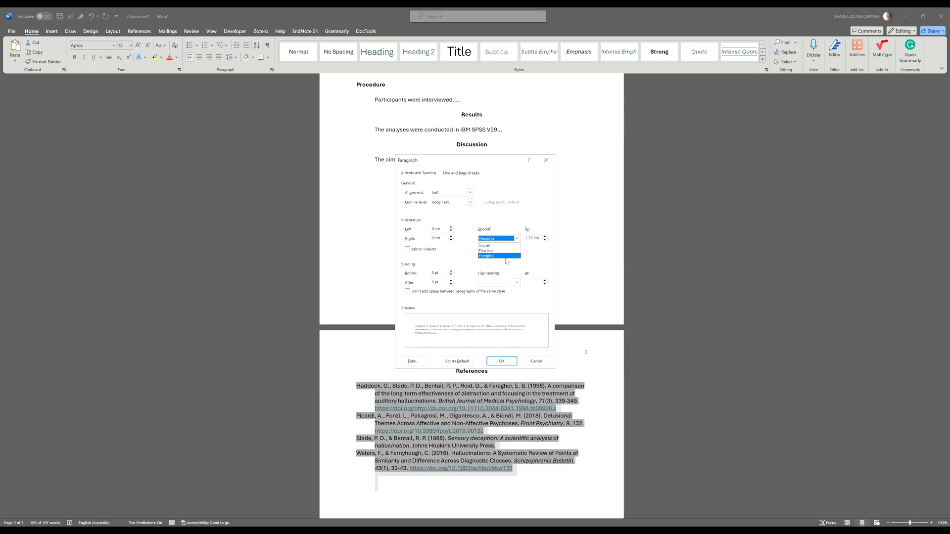
left_click(492, 258)
left_click(517, 283)
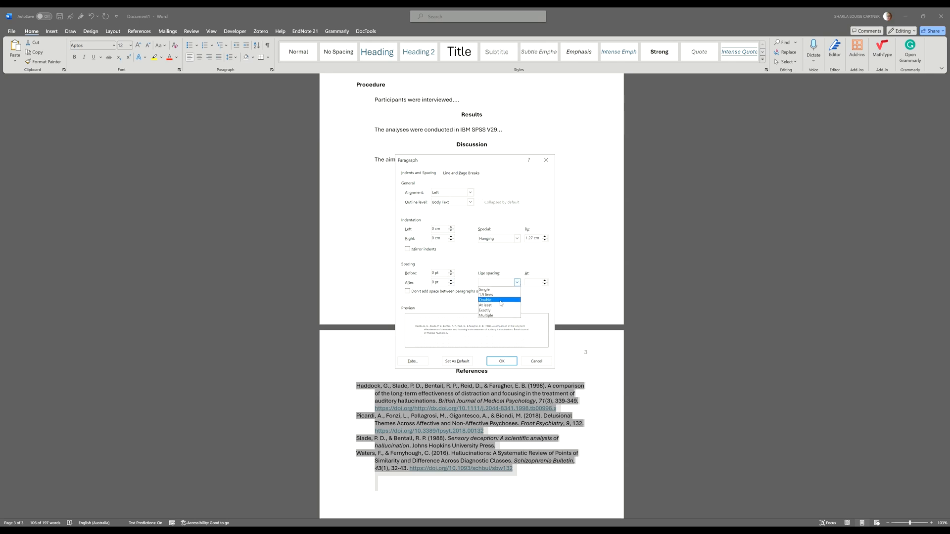
left_click(500, 301)
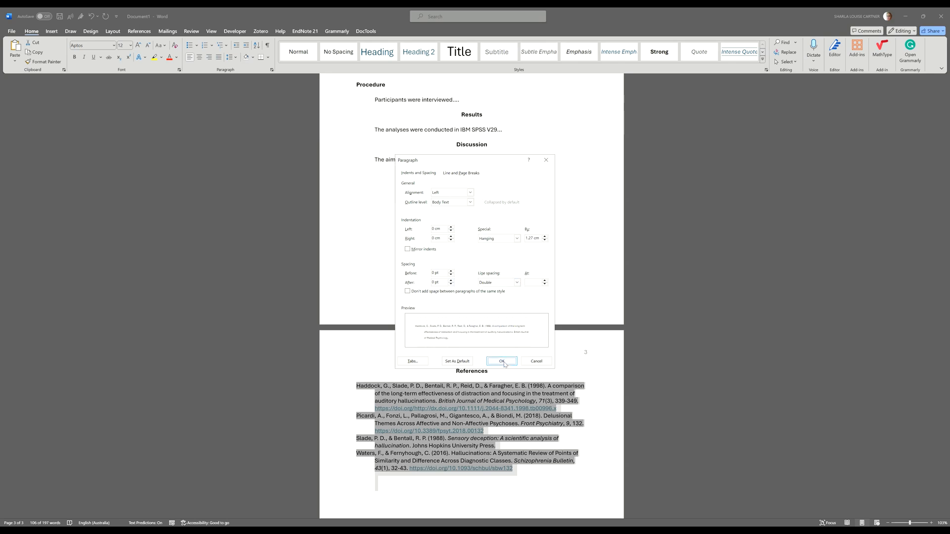
left_click(501, 361)
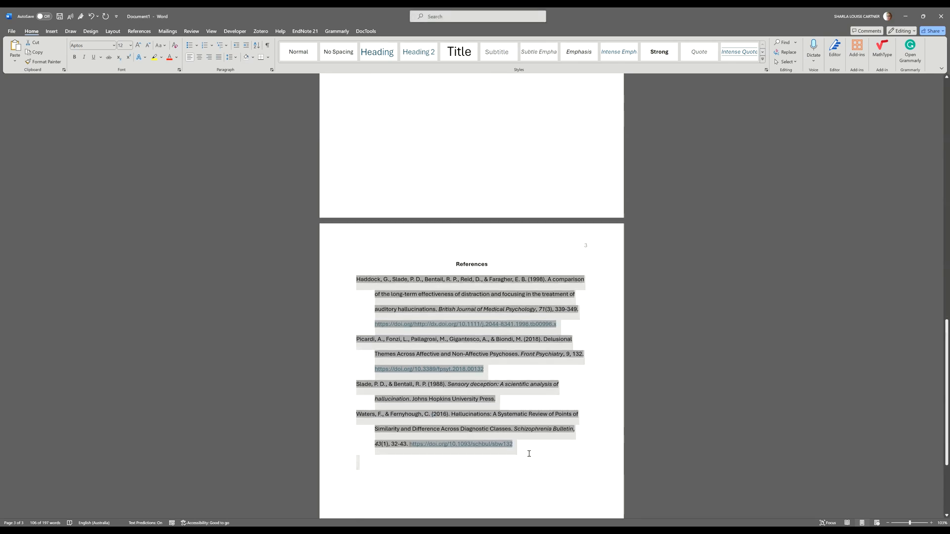
left_click(457, 467)
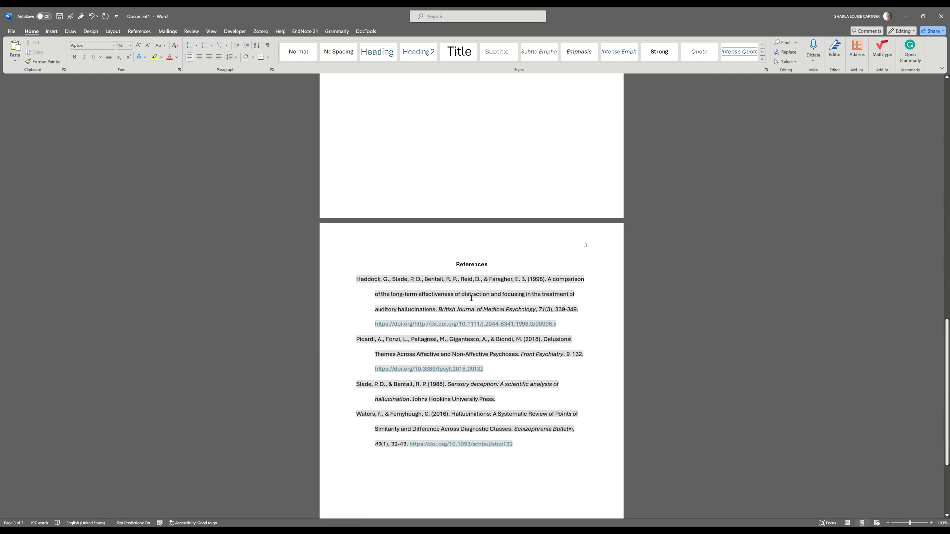
Insert a break below the last reference so that the appendix starts on a new page.
left_click(504, 506)
left_click(431, 480)
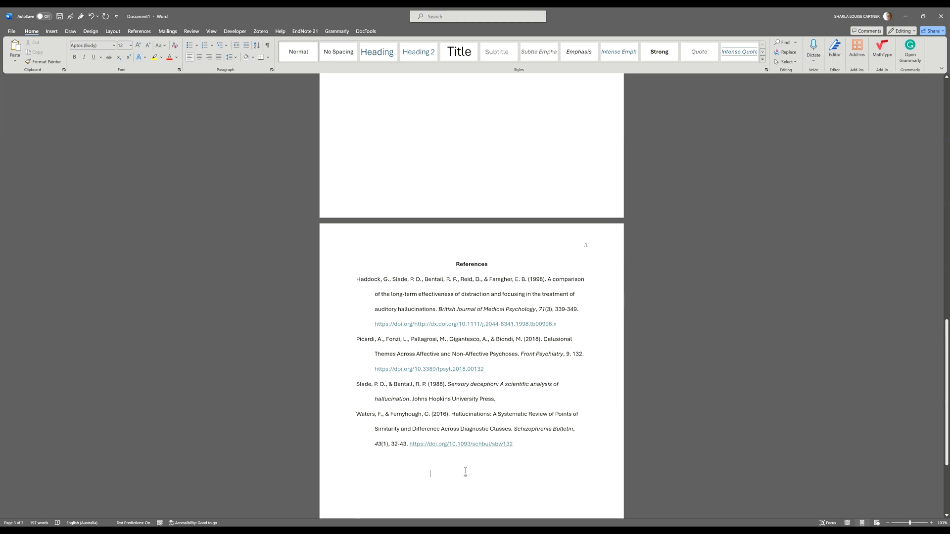
scroll(465, 472, "down", 3)
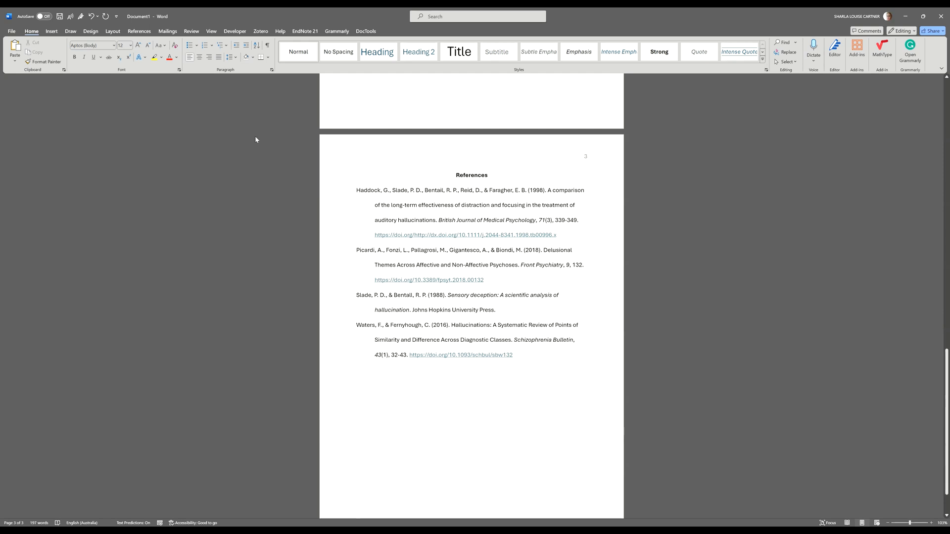
left_click(113, 31)
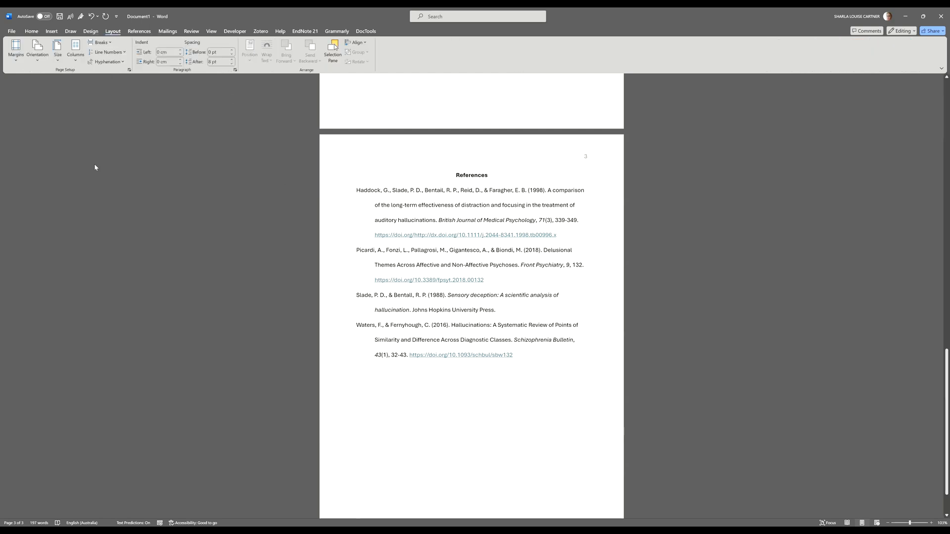
left_click(101, 43)
left_click(116, 151)
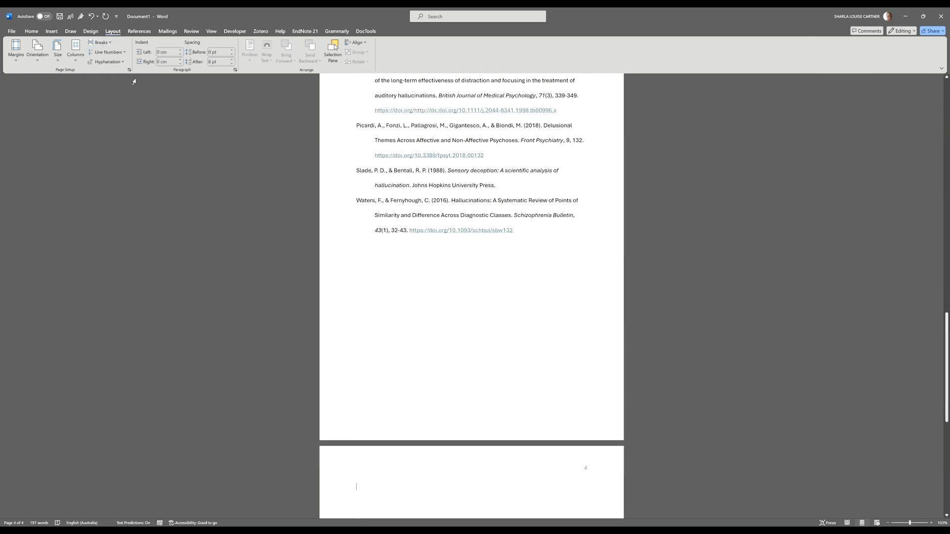
Make the first line of the new page centred and bold, with 0 pt spacing after and double line spacing.
left_click(37, 31)
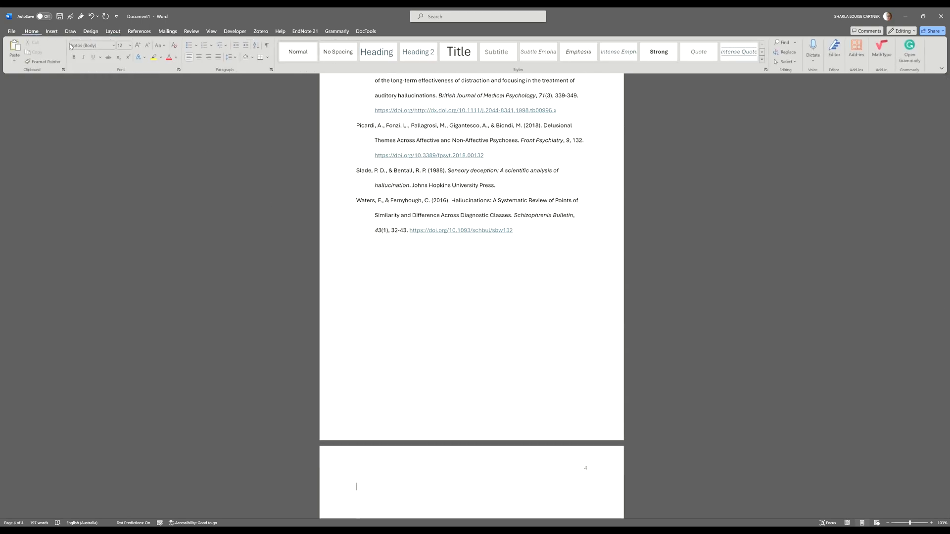
left_click(199, 58)
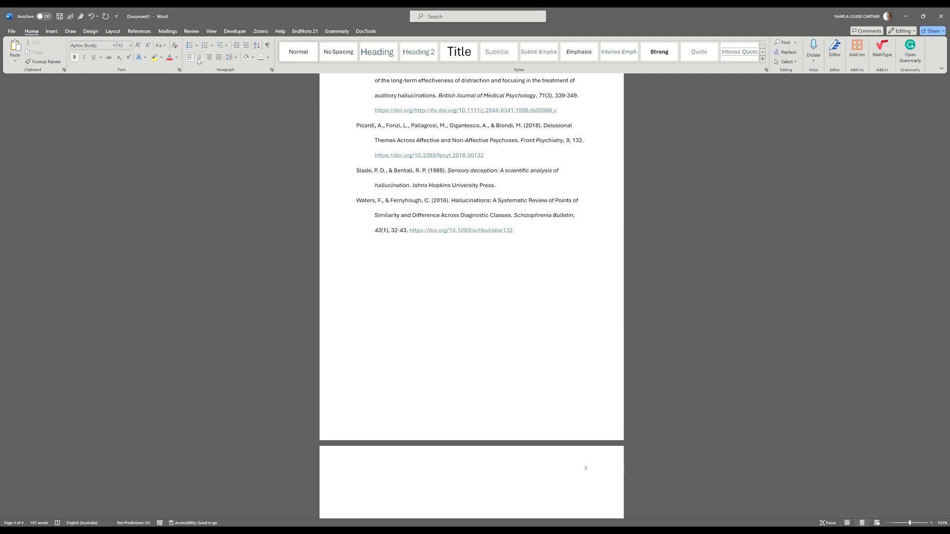
right_click(477, 486)
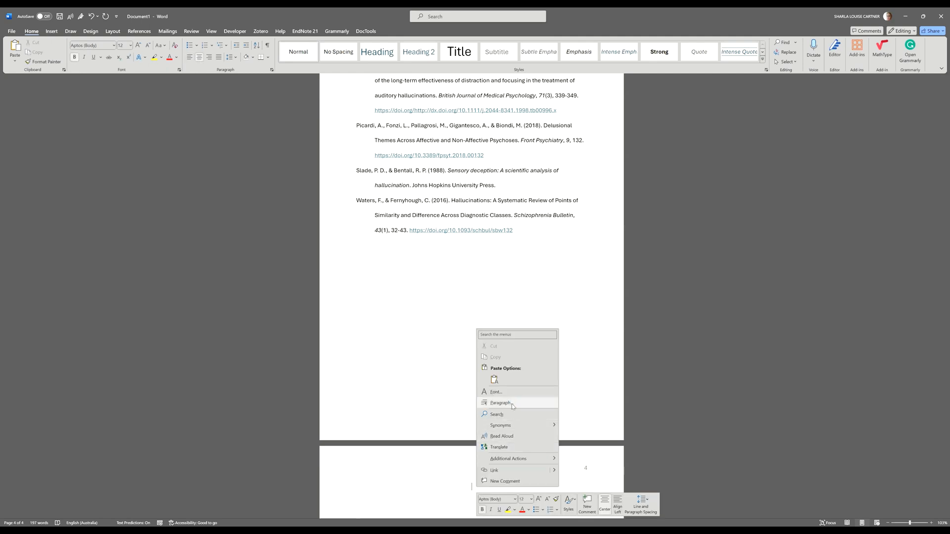
left_click(501, 403)
left_click(450, 285)
left_click(450, 285)
left_click(505, 362)
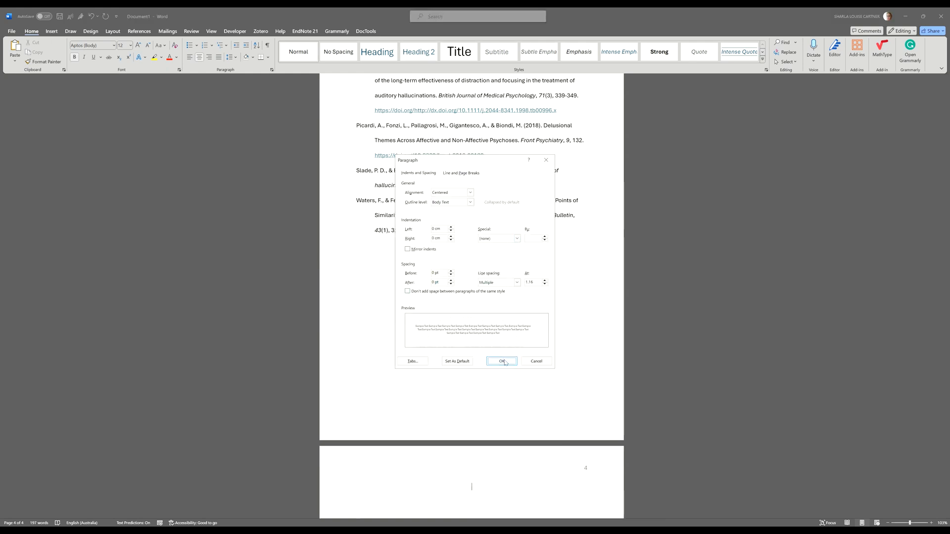
right_click(475, 486)
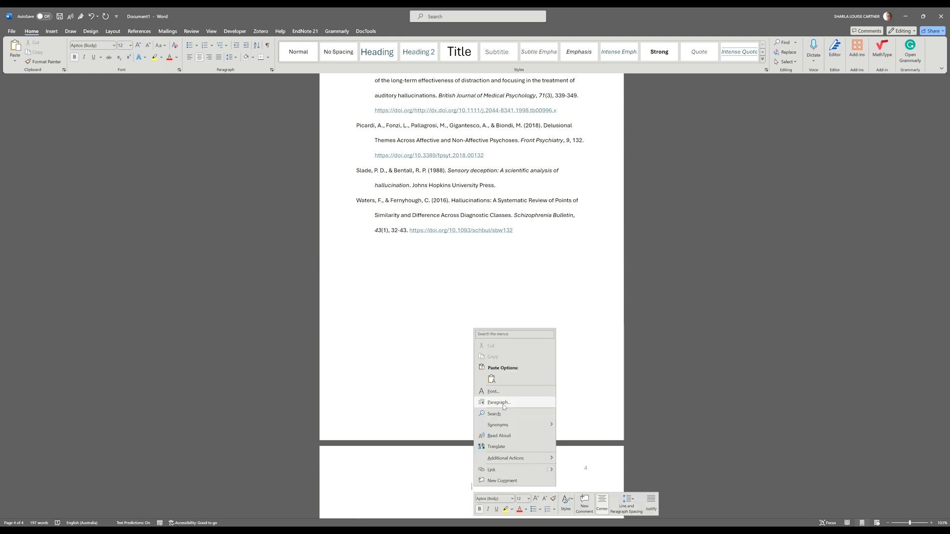
left_click(515, 284)
left_click(512, 300)
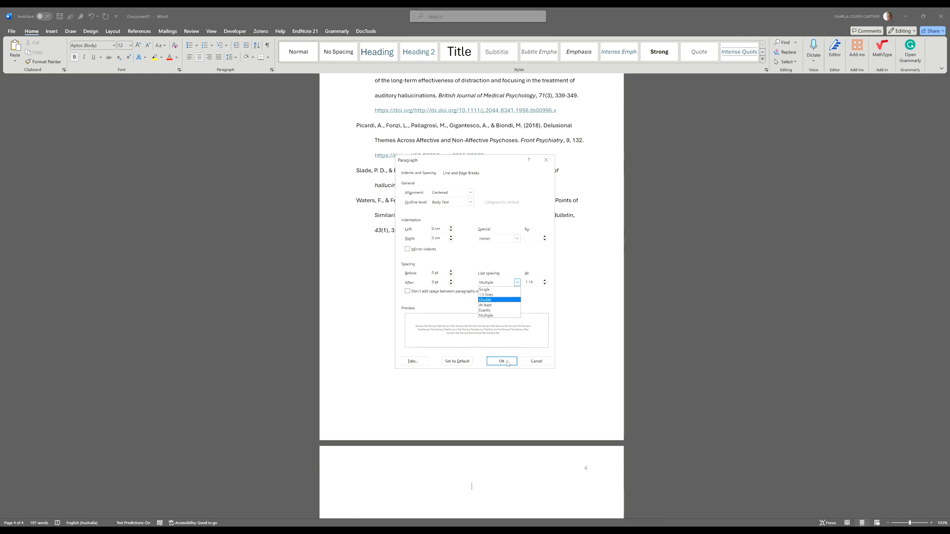
left_click(506, 363)
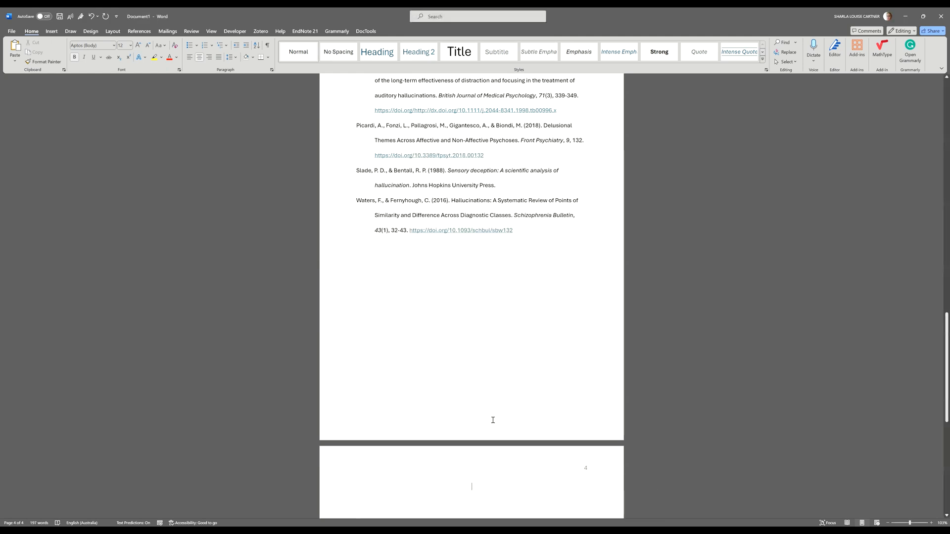
Add the heading "Appendix" on the first line of the new page after the references.
scroll(493, 420, "down", 3)
double_click(490, 360)
type("Appendix")
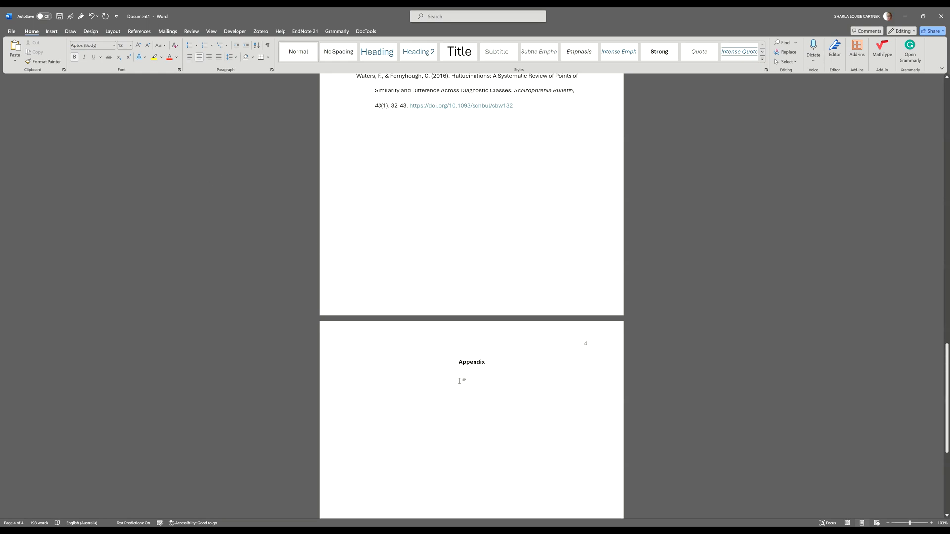
Add the left-aligned bold table label "Table A" below the Appendix heading.
left_click(189, 58)
key("shift+F10")
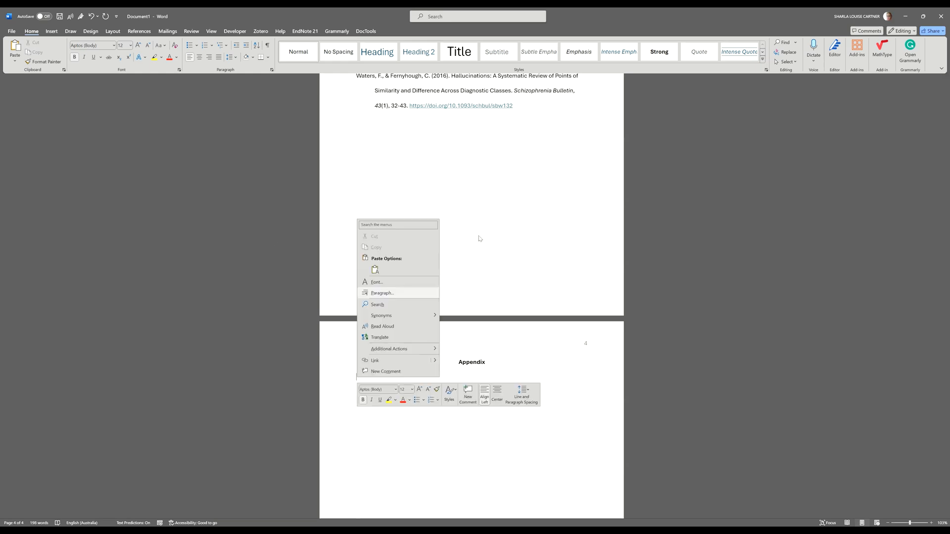
left_click(380, 294)
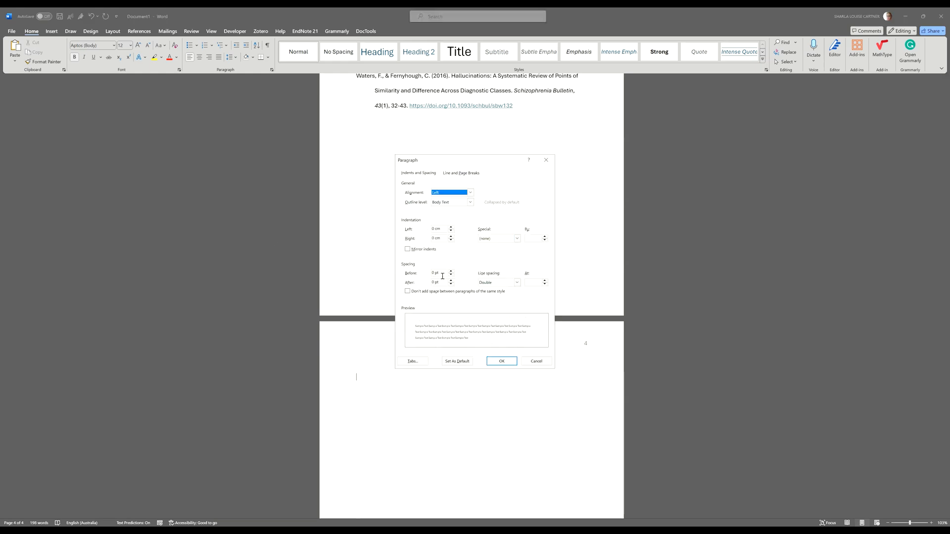
left_click(501, 362)
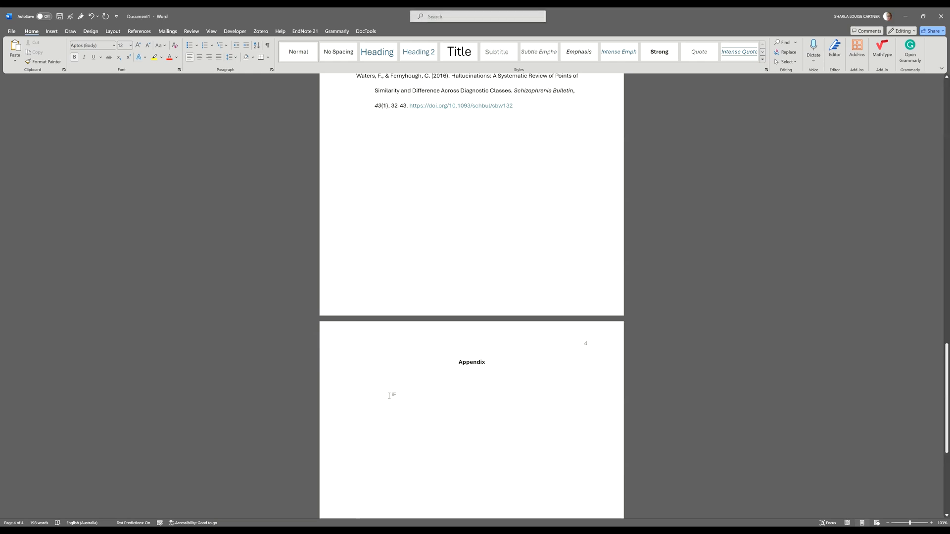
type("Tab")
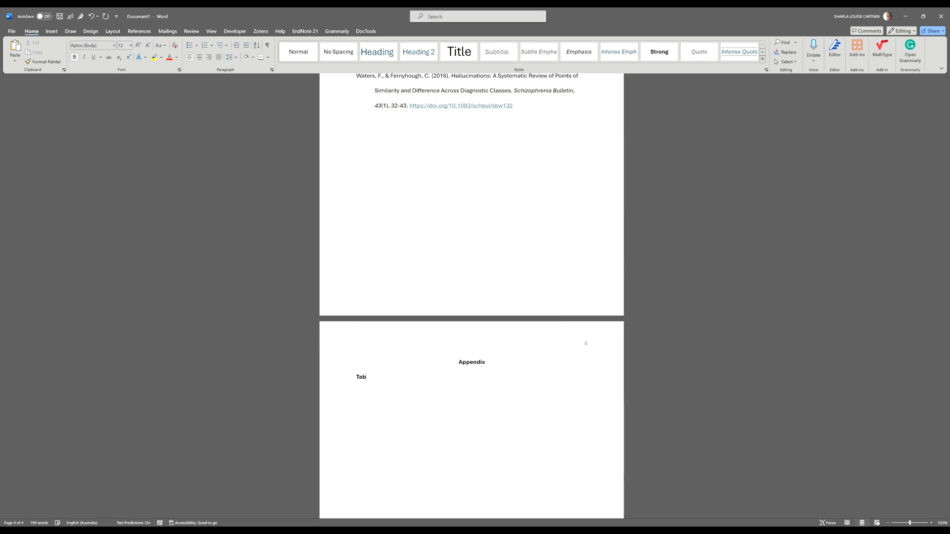
type("le A")
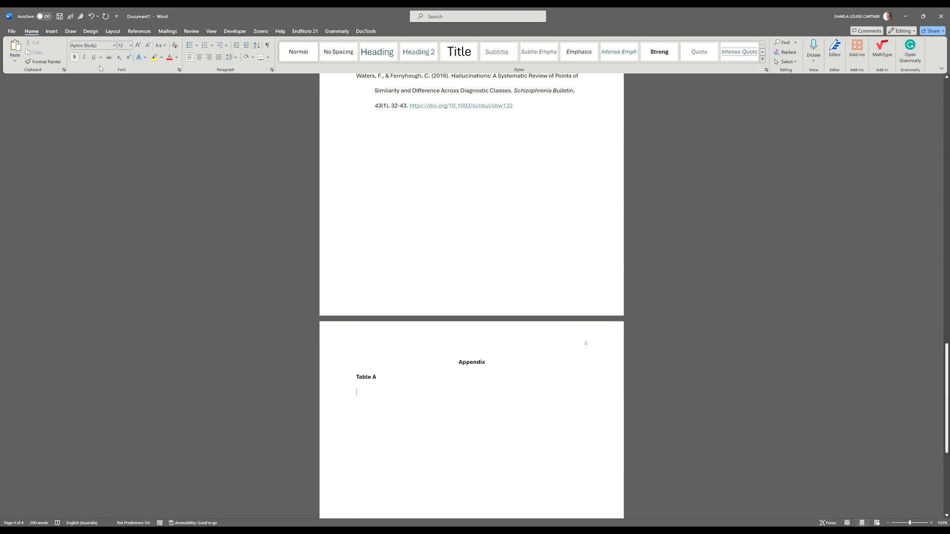
Below the Table A label, add the italic, non-bold table title "List of items from the PSYRATS".
left_click(84, 57)
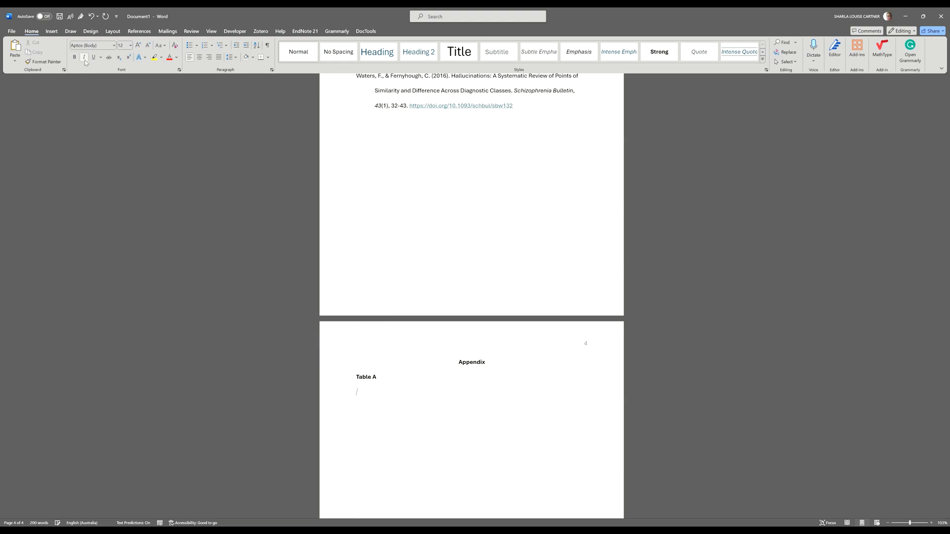
type("List of items from the PSYRATS")
scroll(370, 168, "down", 5)
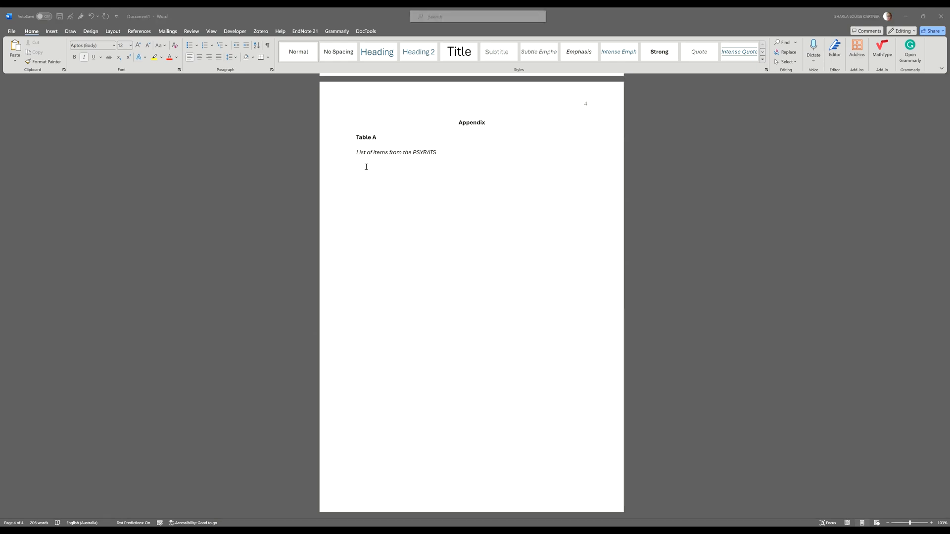
Insert a table with two columns and eight rows below the table title, with the column headers "Code Name of Item" and "Item".
left_click(459, 153)
key("Return")
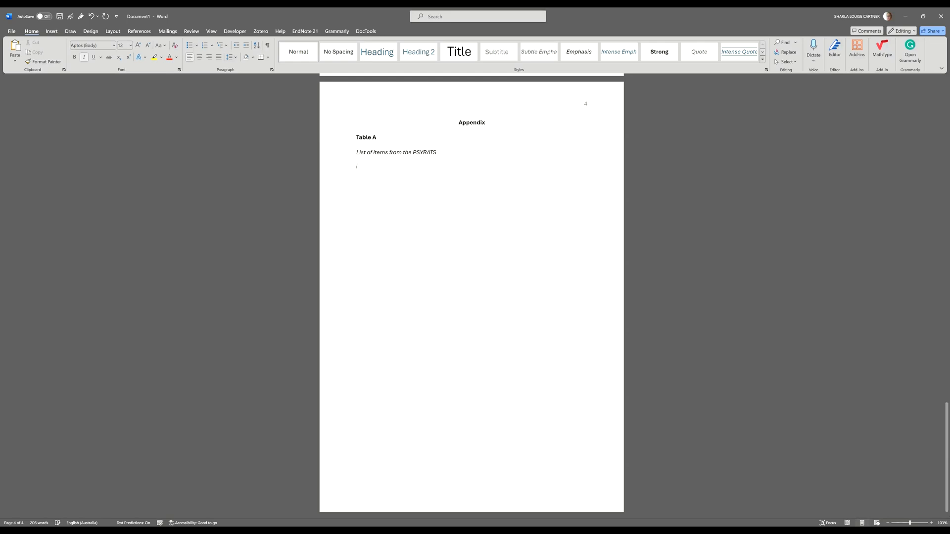
left_click(84, 56)
left_click(51, 31)
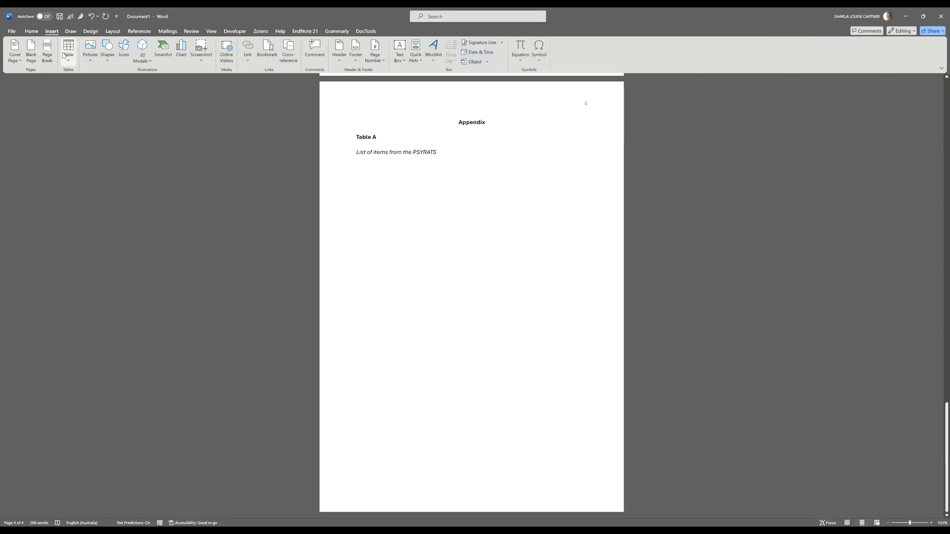
left_click(68, 53)
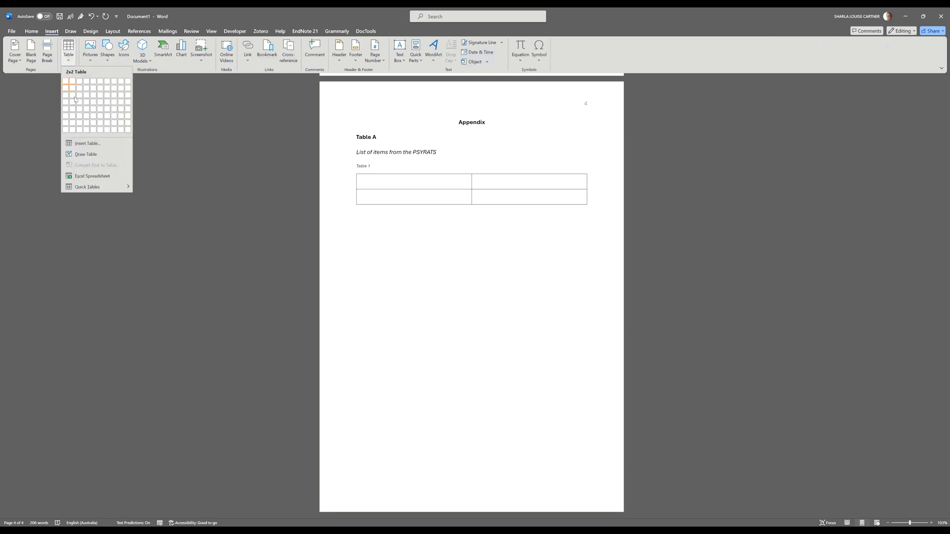
left_click(71, 128)
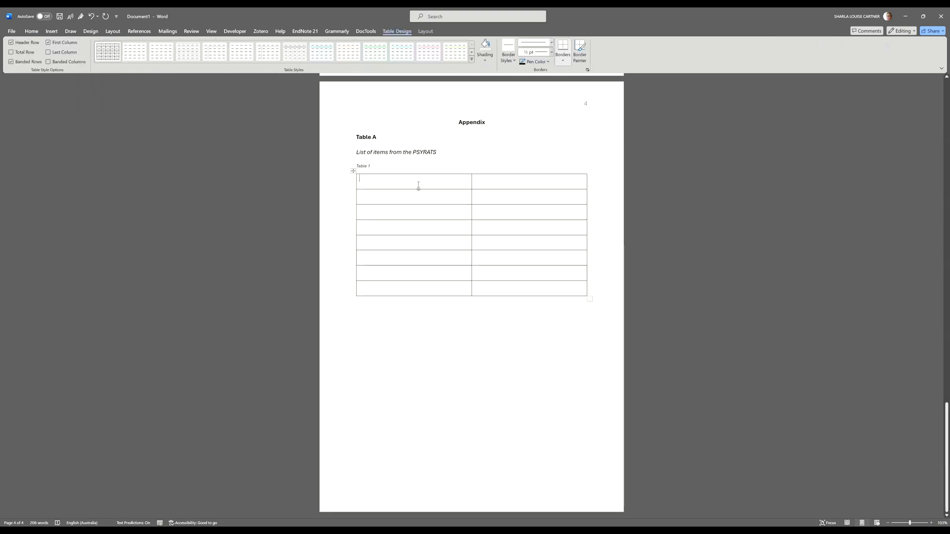
type("Code Name of Item")
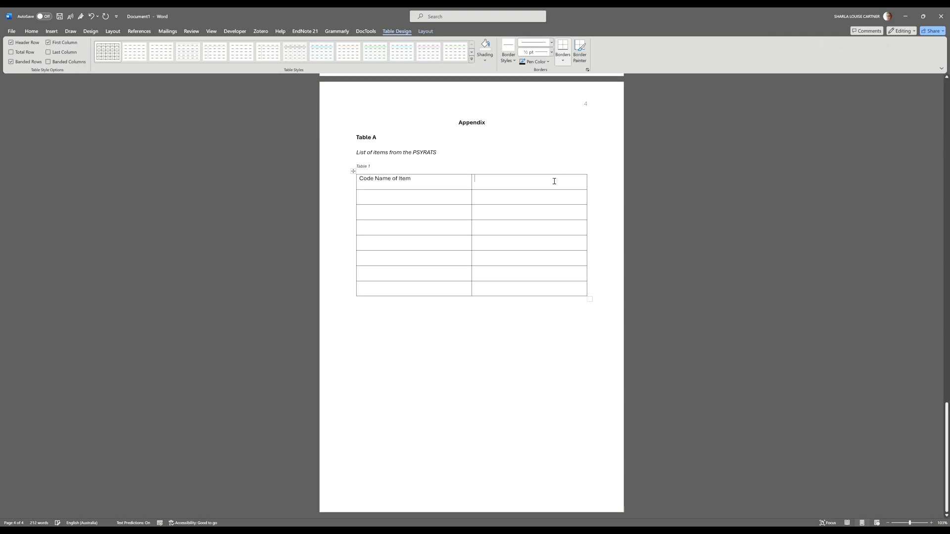
type("Item")
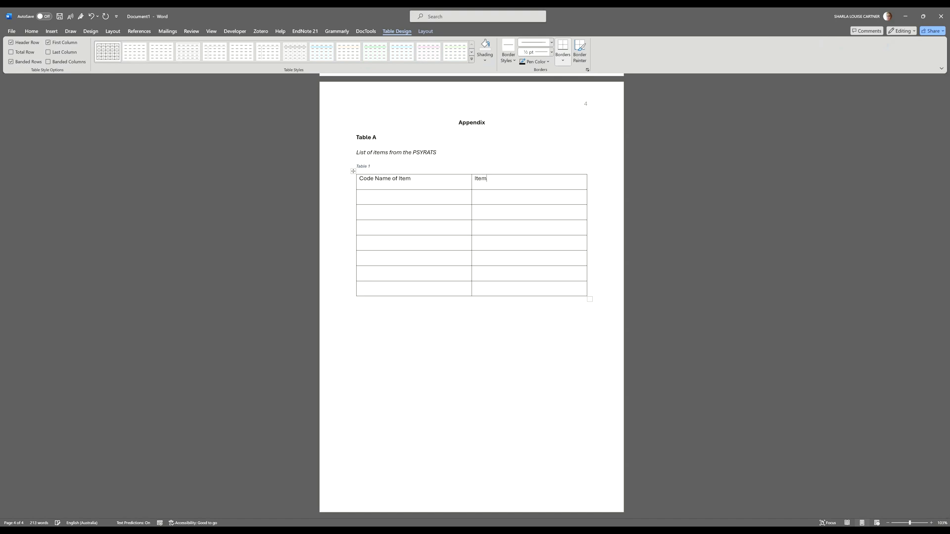
Change the second column header to "Items" and centre the text of the table's header row.
type("s")
left_click_drag(497, 180, 426, 179)
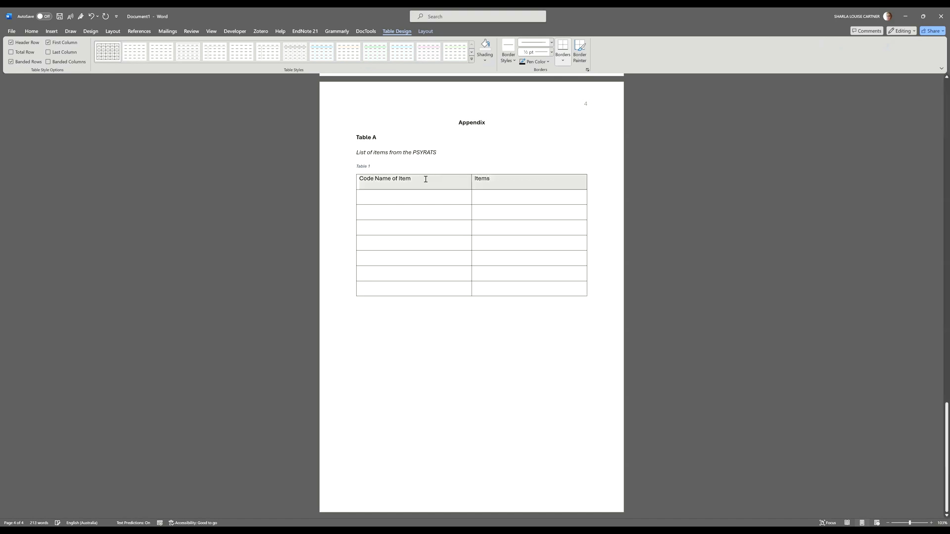
left_click(32, 31)
left_click(199, 57)
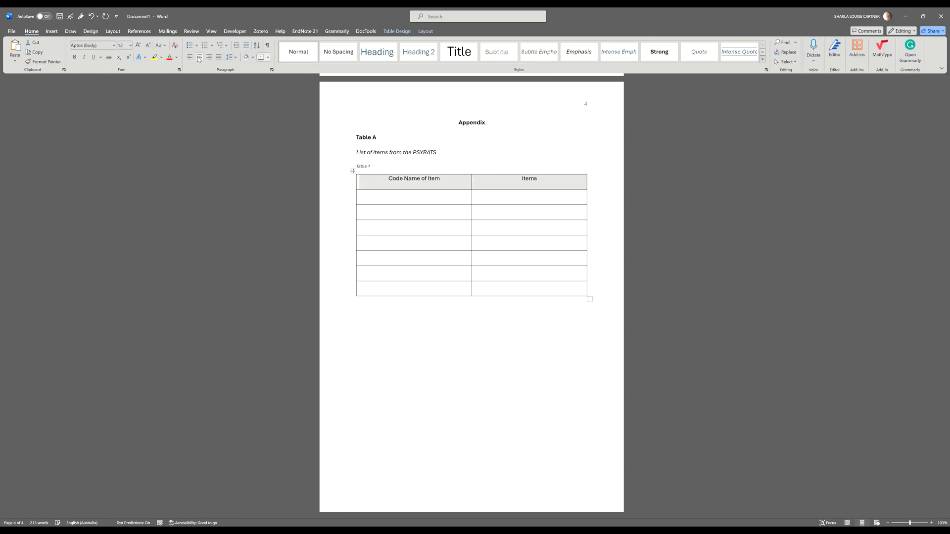
Fill the first three cells under "Code Name of Item" with the codes AH01, AH02 and AH03.
left_click(413, 198)
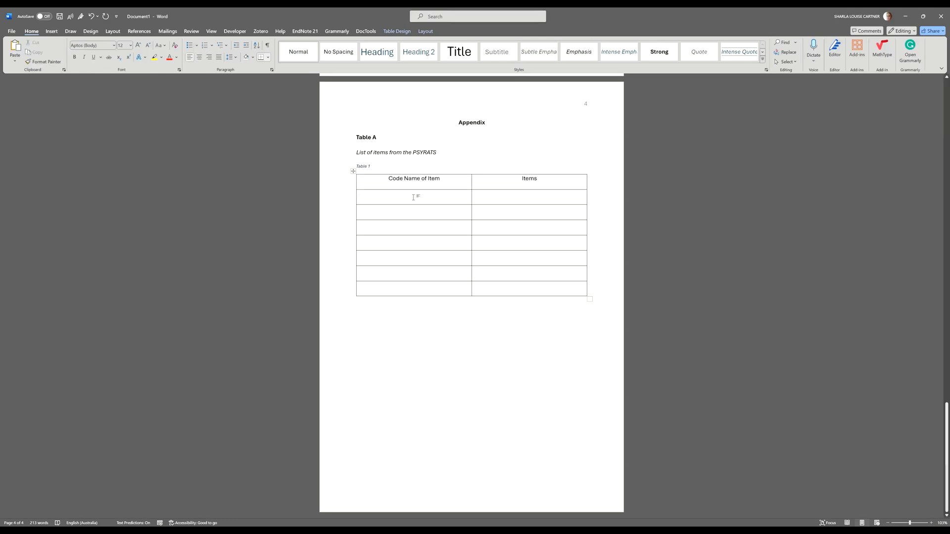
type("A")
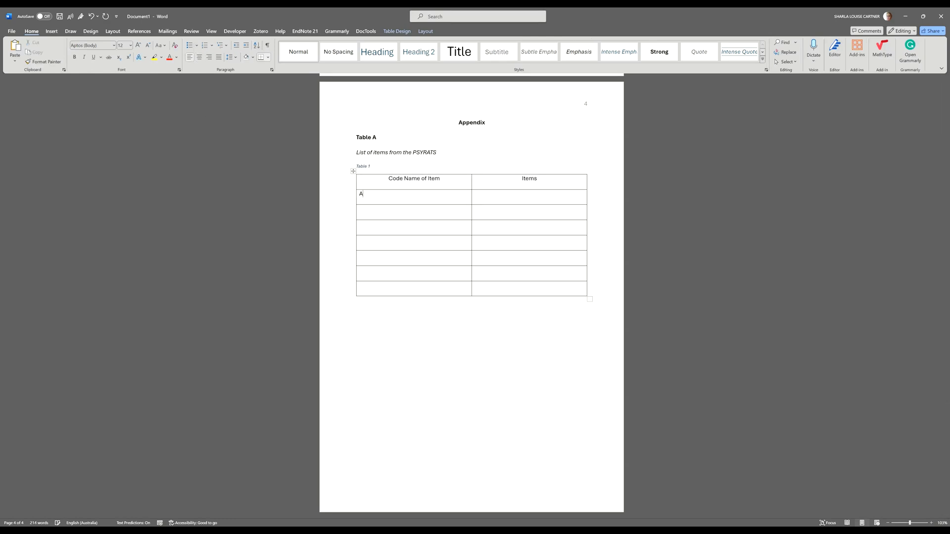
type("H01")
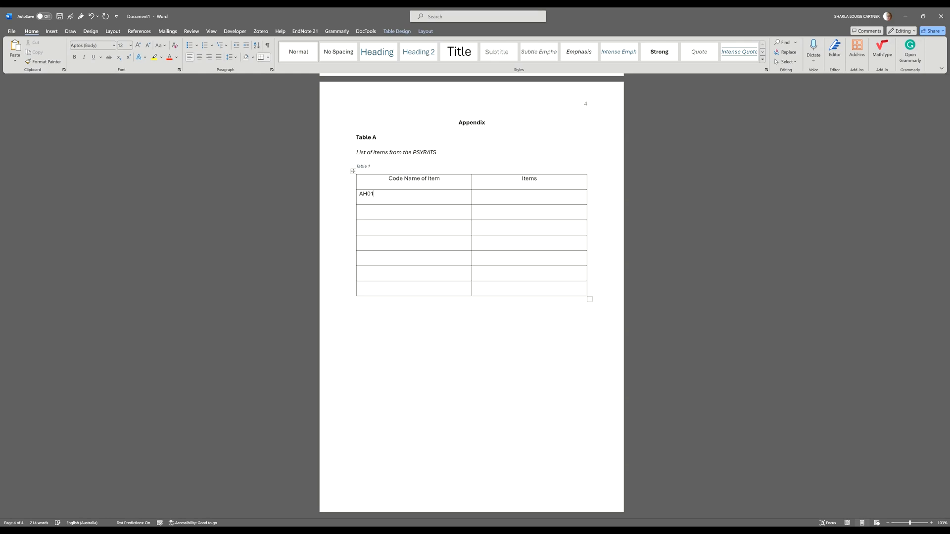
left_click(436, 214)
type("Ah")
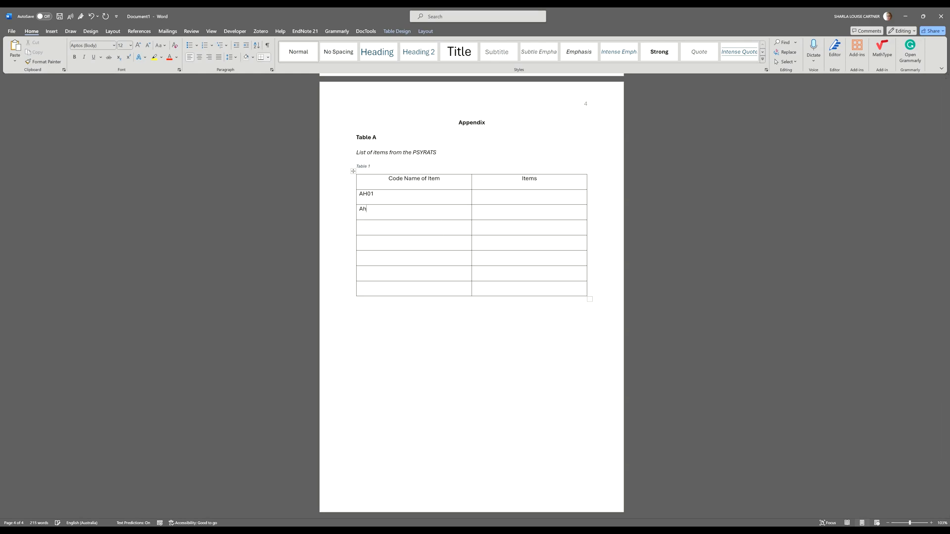
type("H02")
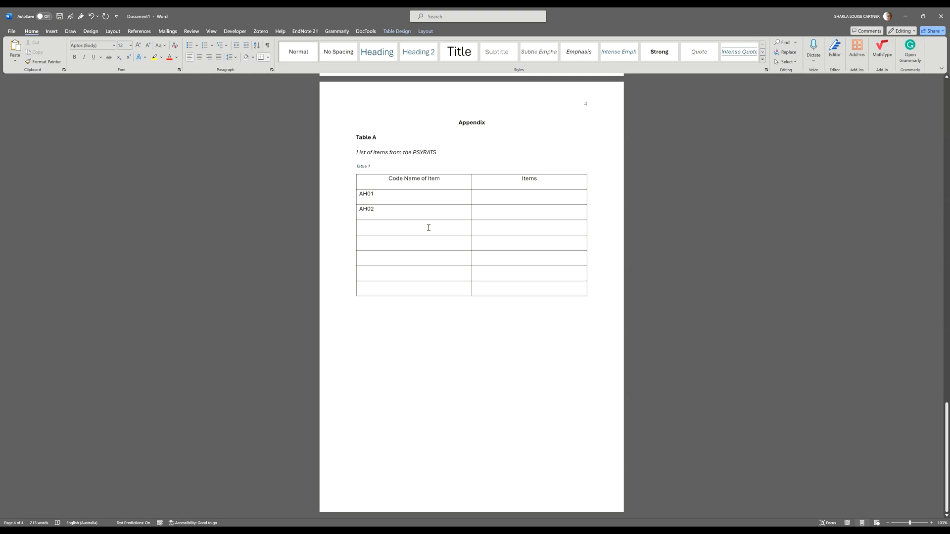
left_click(431, 226)
type("AH03")
Enter "How often have you heard your voices over the last week?" as the item for AH01.
left_click(510, 193)
type("How")
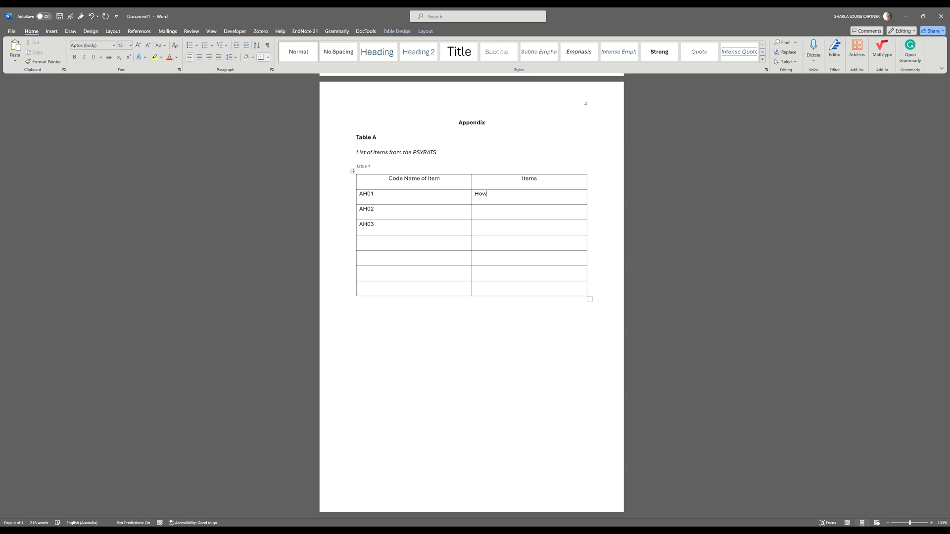
type(" often have you heard")
type(" your")
type(" void")
key("BackSpace")
key("BackSpace")
type("ces over the last week?")
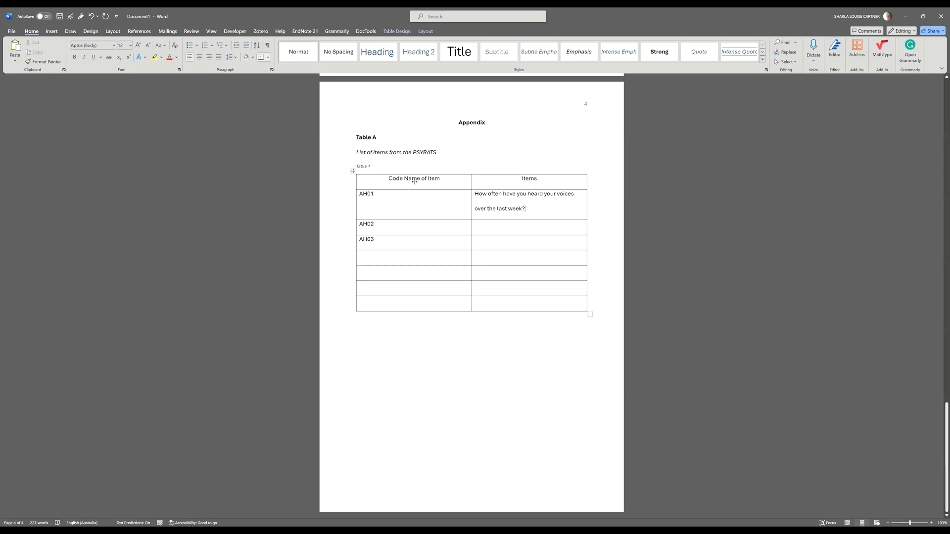
Narrow the code column to about the width of its header, and centre the text of the whole Items column.
left_click_drag(414, 182, 414, 182)
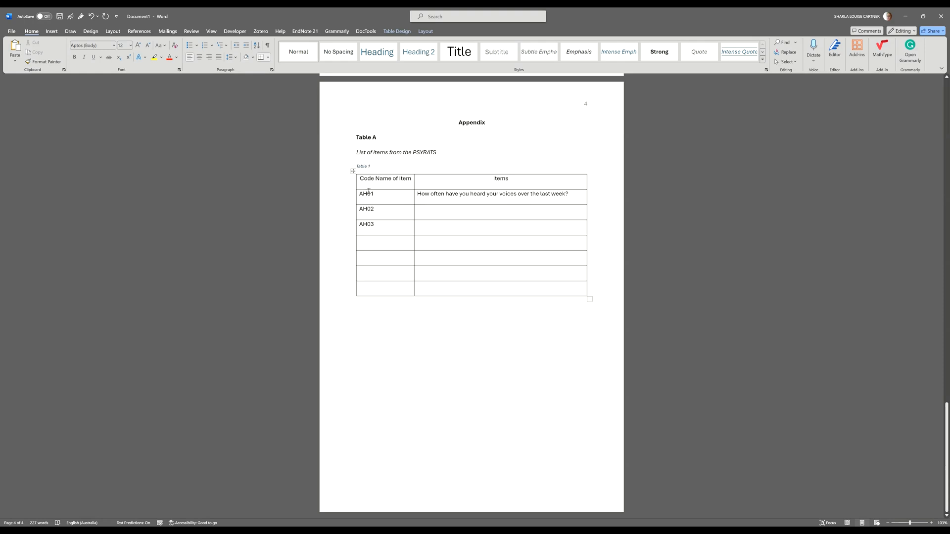
left_click_drag(424, 195, 505, 246)
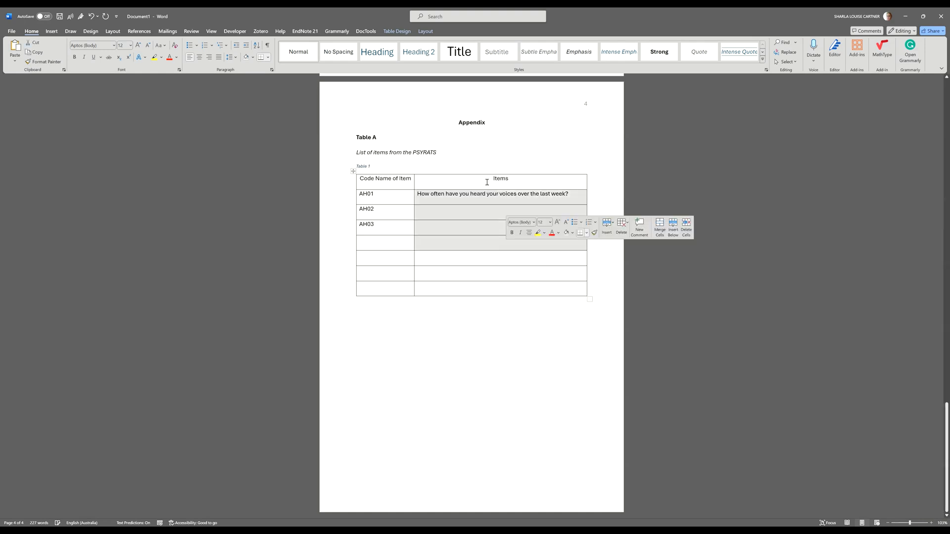
left_click(481, 212)
left_click_drag(484, 206, 430, 283)
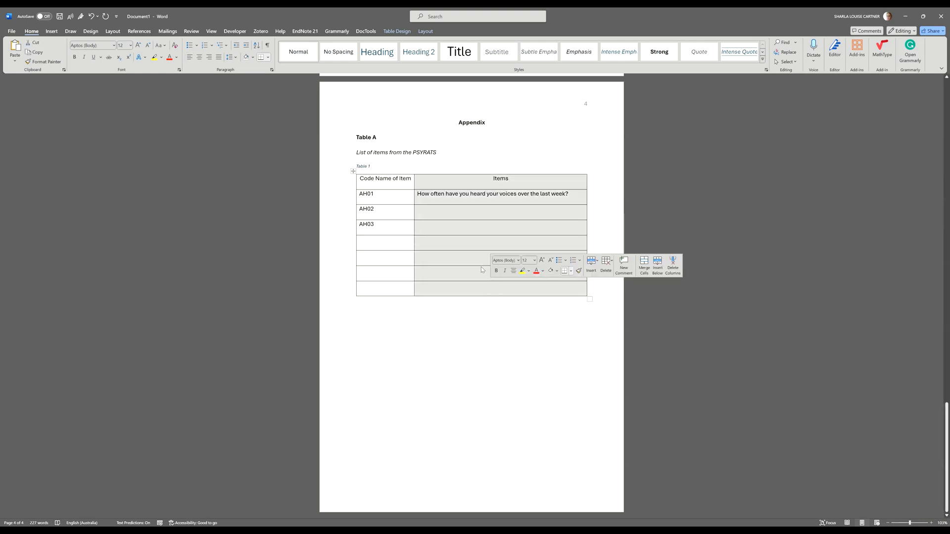
left_click(198, 57)
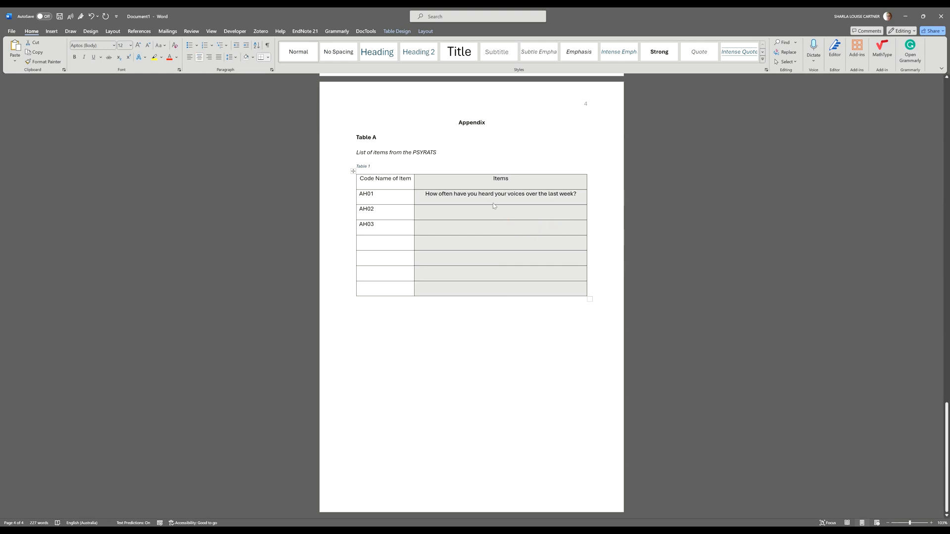
left_click(461, 181)
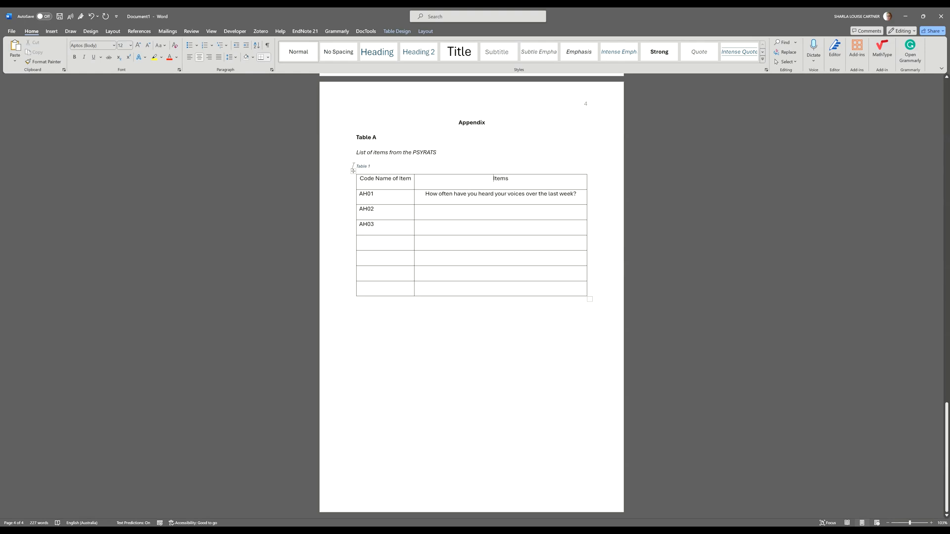
Remove all borders from the entire appendix table.
left_click(353, 171)
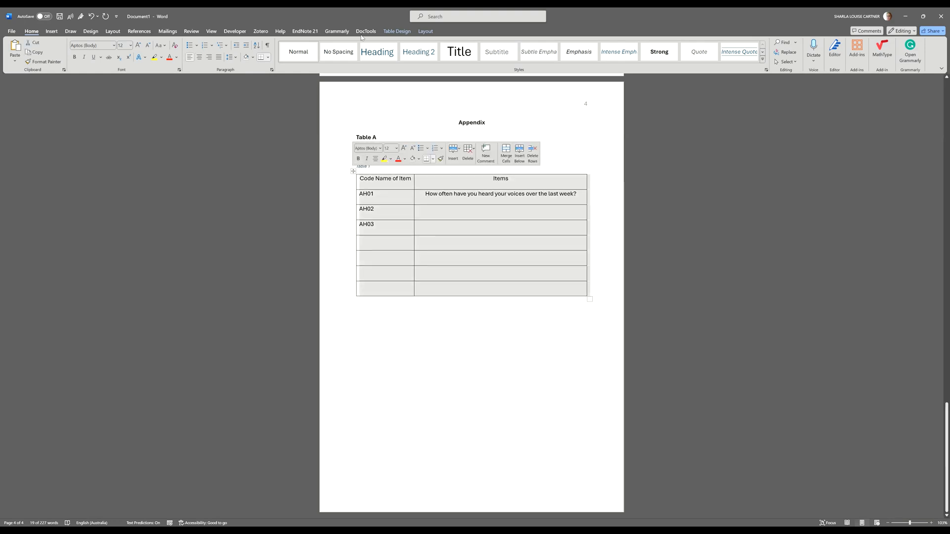
left_click(425, 31)
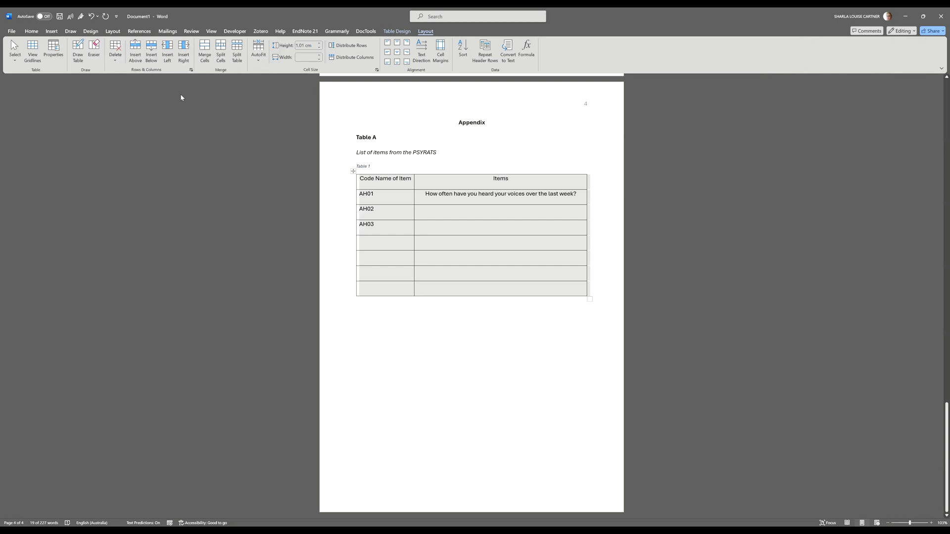
left_click(393, 33)
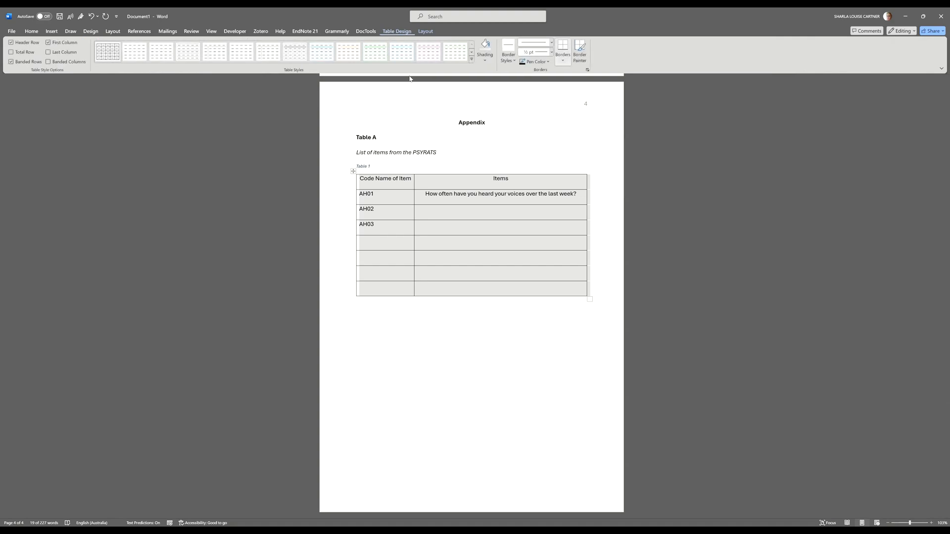
left_click(563, 58)
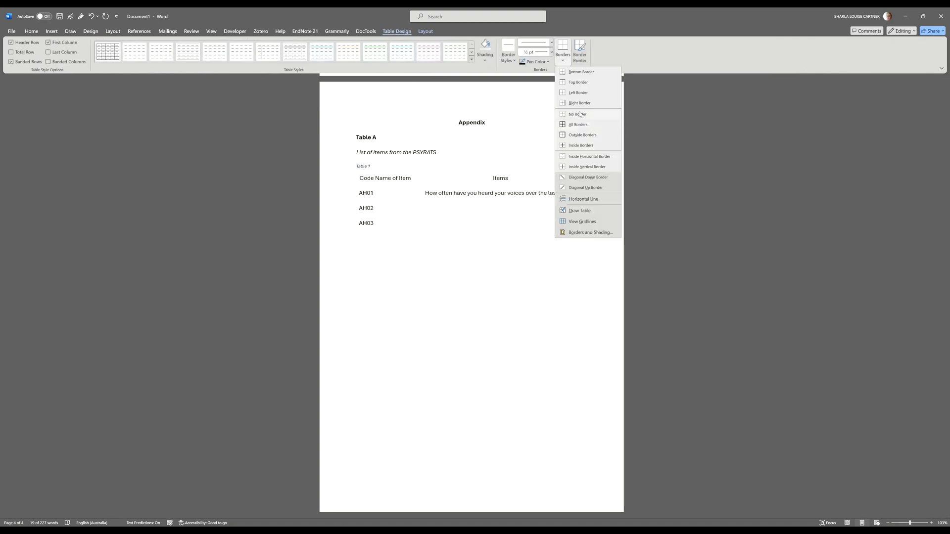
left_click(587, 114)
Add top and bottom borders to the table's header row and a bottom border to the AH03 row.
left_click_drag(361, 178, 486, 179)
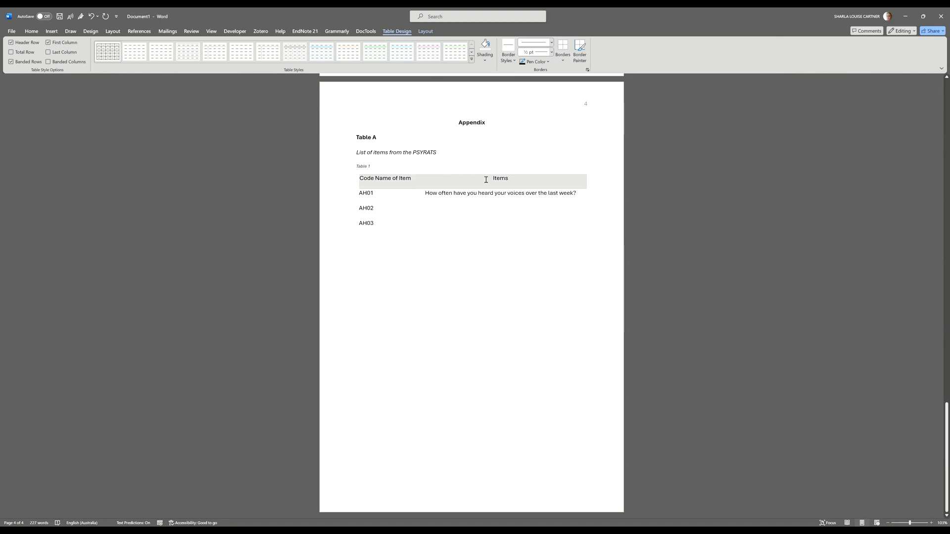
left_click(563, 63)
left_click(361, 223)
left_click_drag(361, 223, 496, 225)
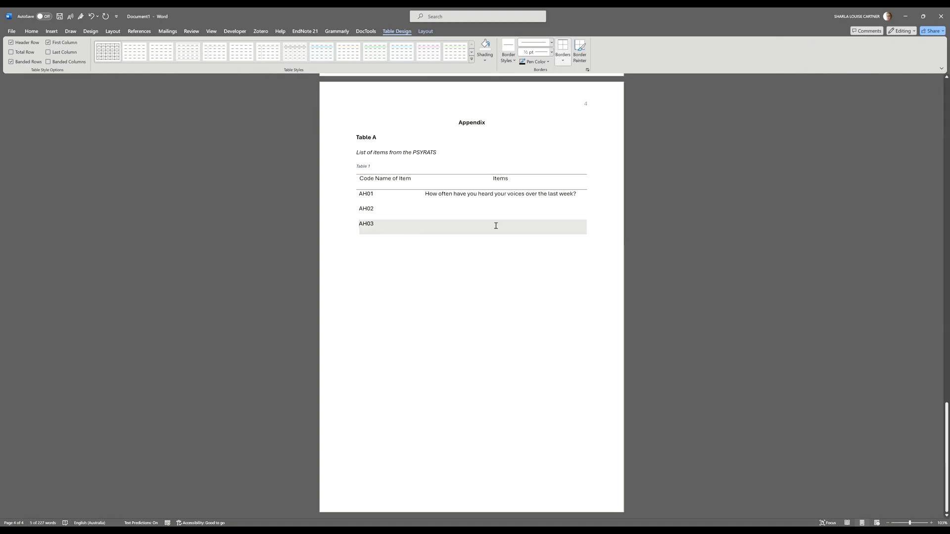
left_click(563, 62)
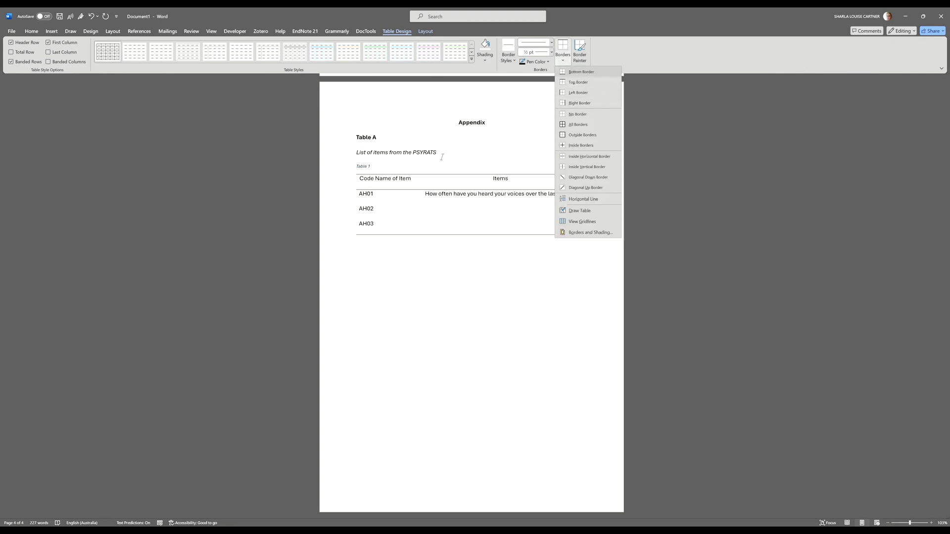
left_click(473, 295)
left_click(474, 284)
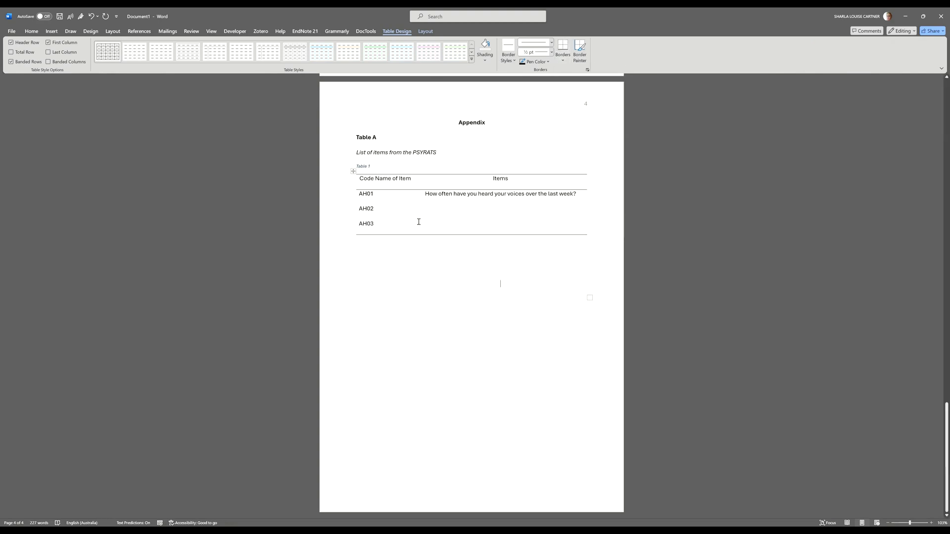
Delete the small "Table 1" caption line between the table title and the table.
triple_click(365, 169)
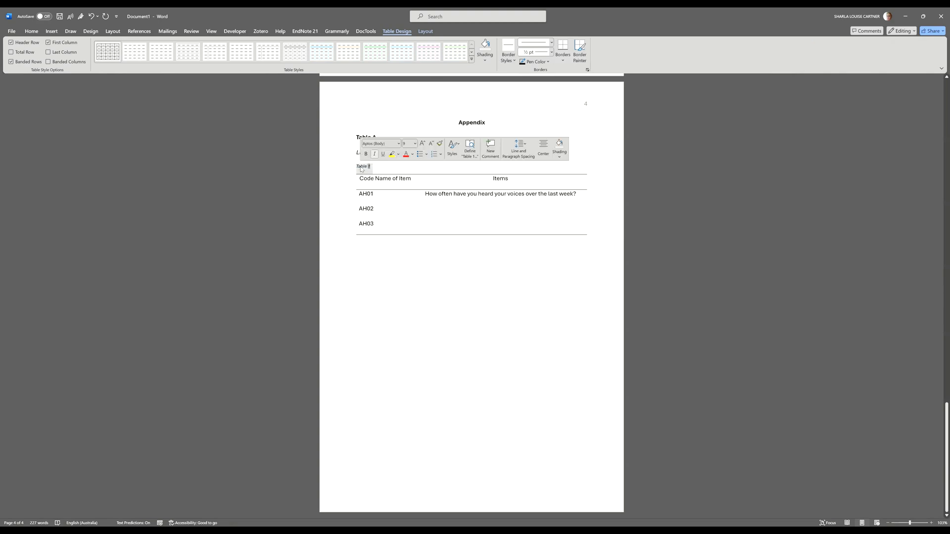
key("BackSpace")
key("BackSpace")
left_click(480, 304)
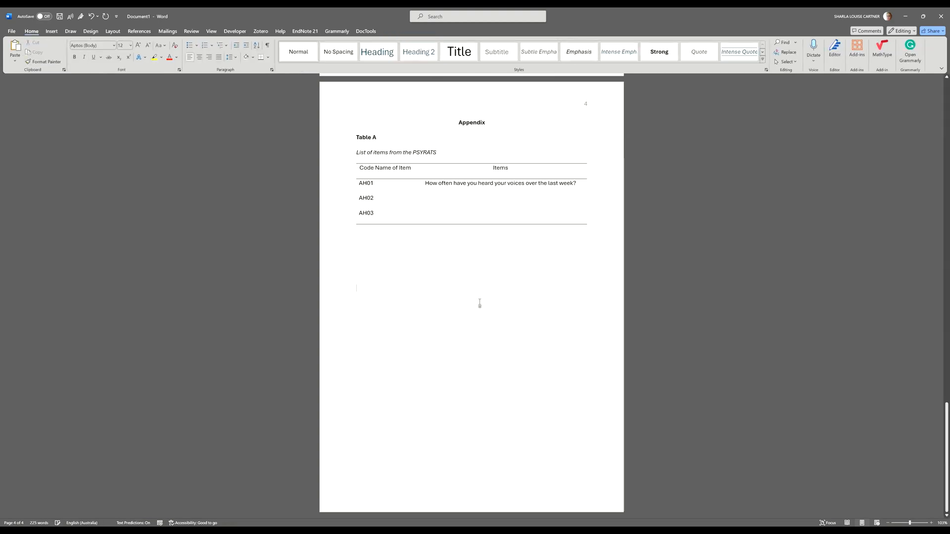